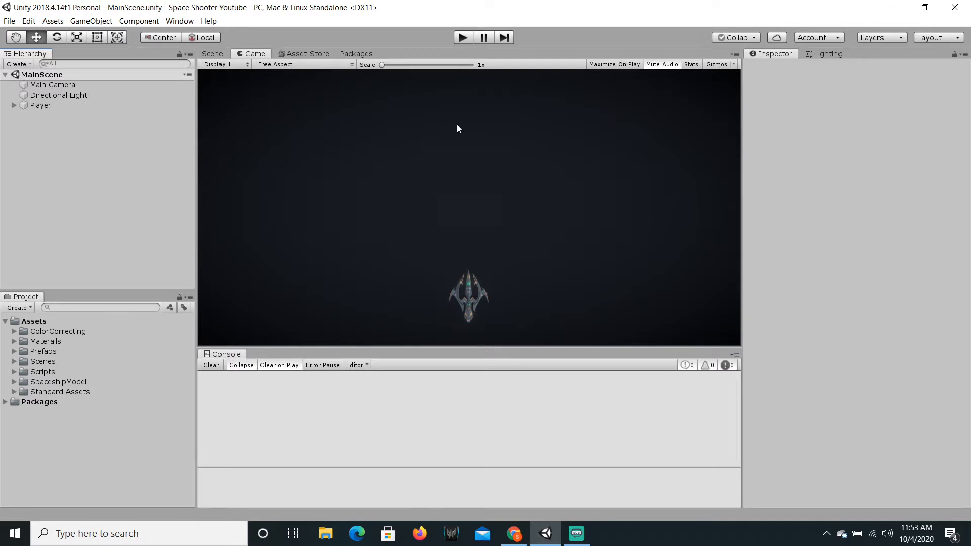
# - Play-test the game by steering the spaceship side to side while firing bullets, and stop play mode
pyautogui.click(461, 38)
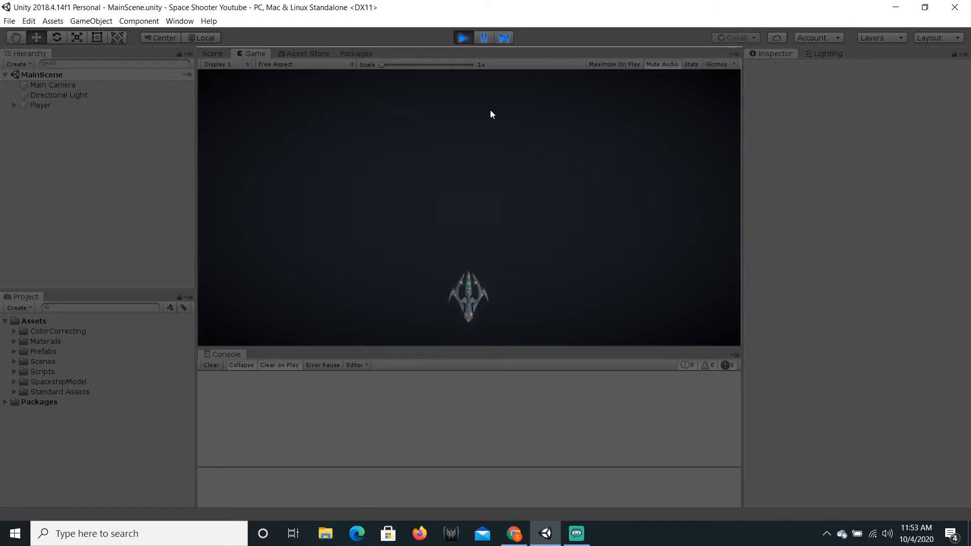
pyautogui.press('Left')
pyautogui.press('Right')
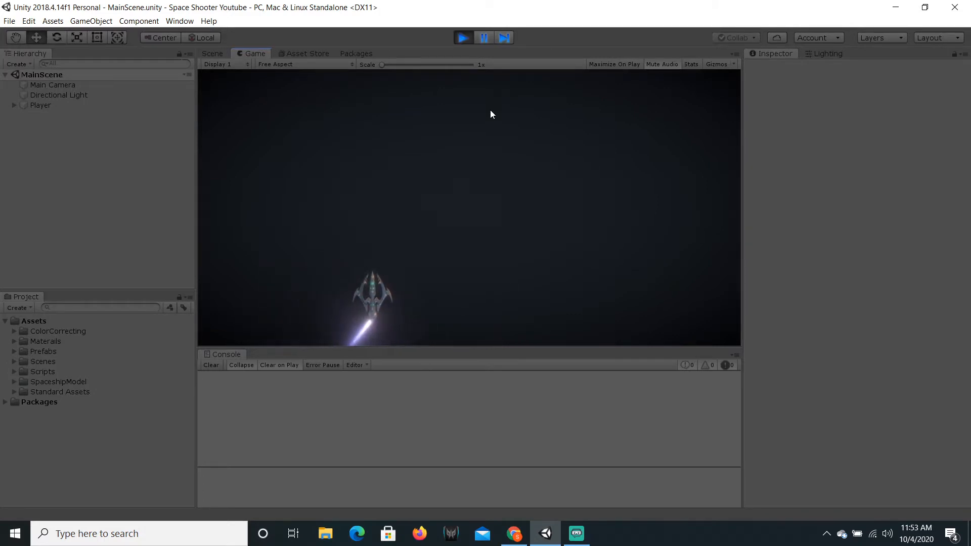
pyautogui.press('Right')
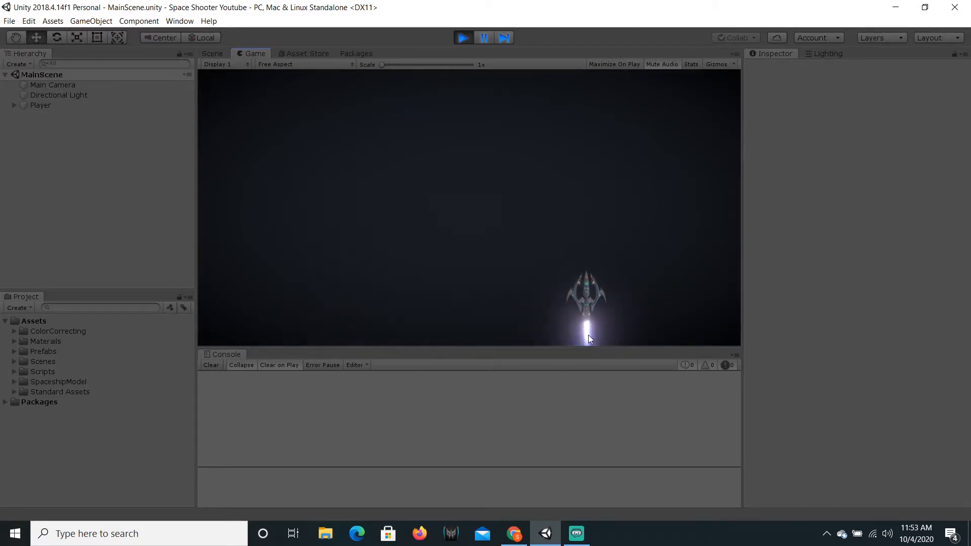
pyautogui.press('Left')
pyautogui.click(566, 327)
pyautogui.click(509, 279)
pyautogui.click(509, 279)
pyautogui.press('Right')
pyautogui.click(509, 279)
pyautogui.click(509, 279)
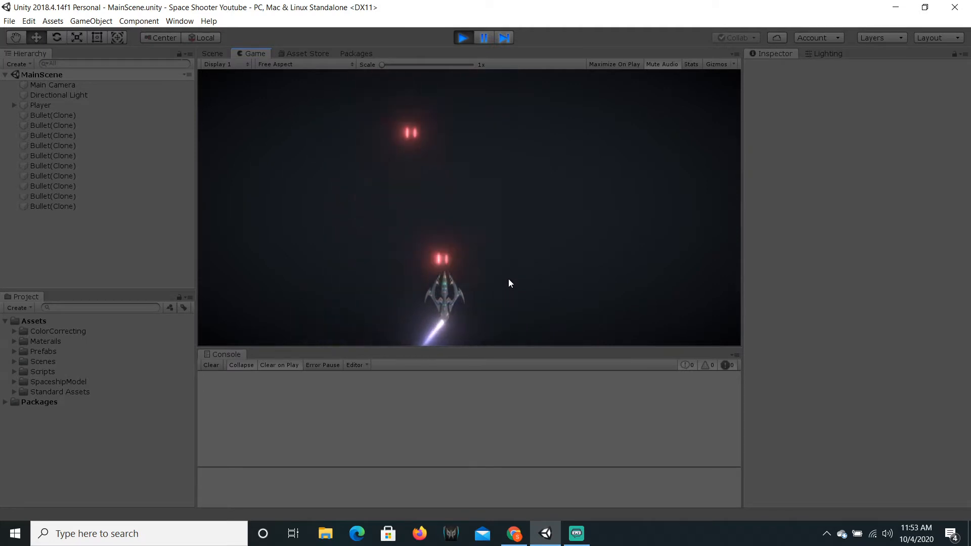
pyautogui.click(509, 279)
pyautogui.click(509, 279)
pyautogui.click(509, 279)
pyautogui.click(509, 279)
pyautogui.press('Left')
pyautogui.click(513, 281)
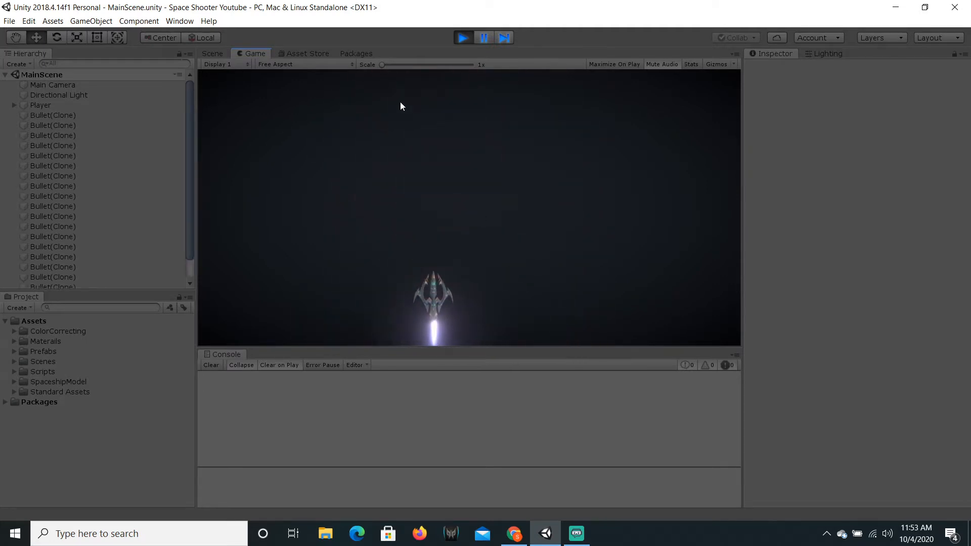
pyautogui.press('Right')
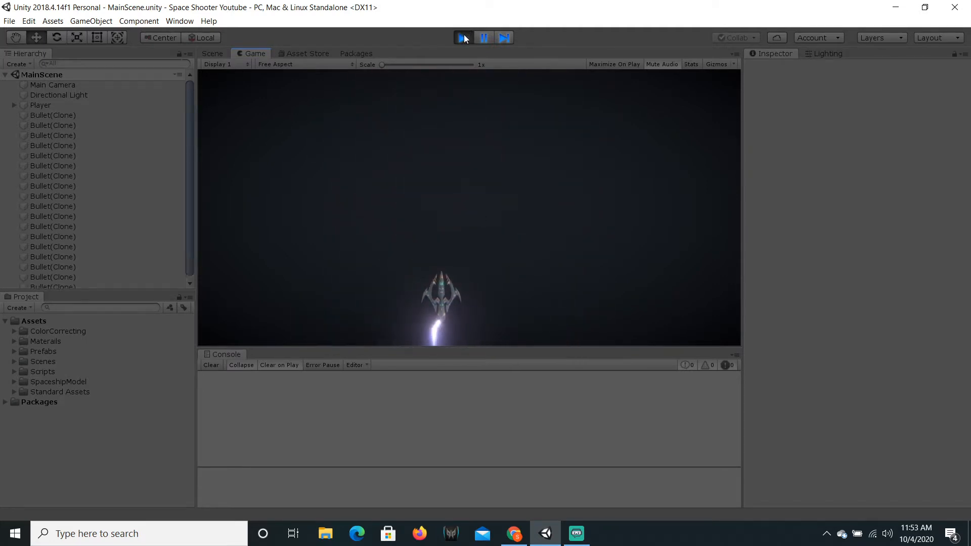
pyautogui.press('Left')
pyautogui.press('Right')
pyautogui.click(463, 38)
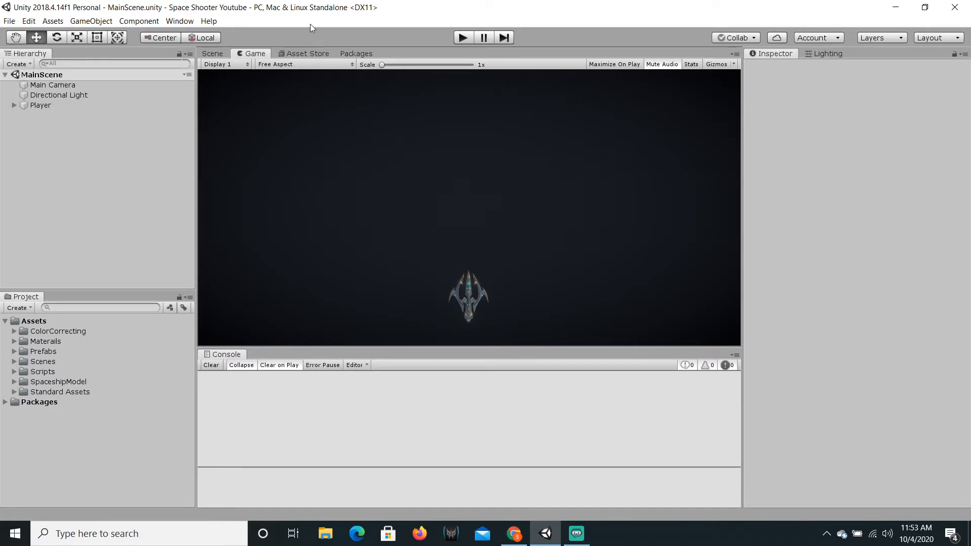
# - Open the Unity Asset Store inside the editor
pyautogui.click(312, 53)
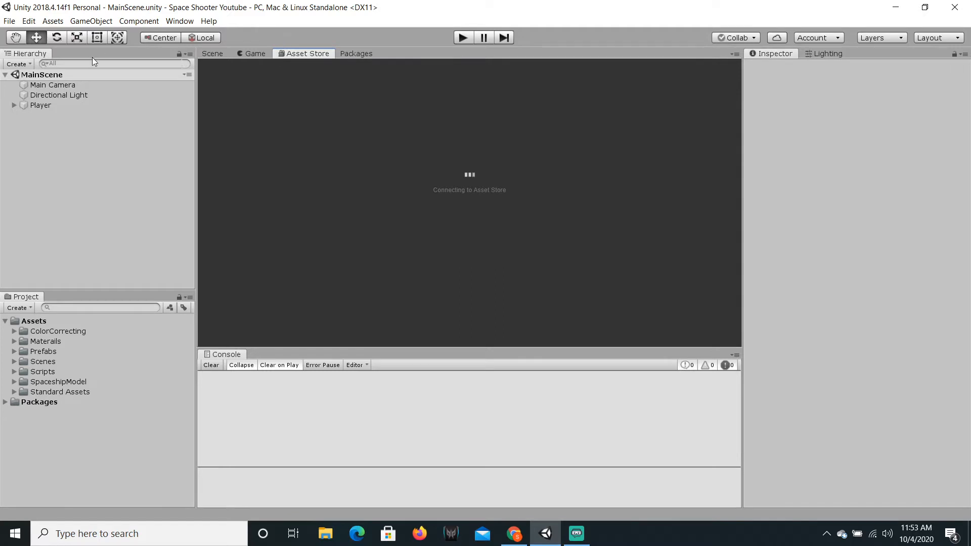
pyautogui.click(171, 22)
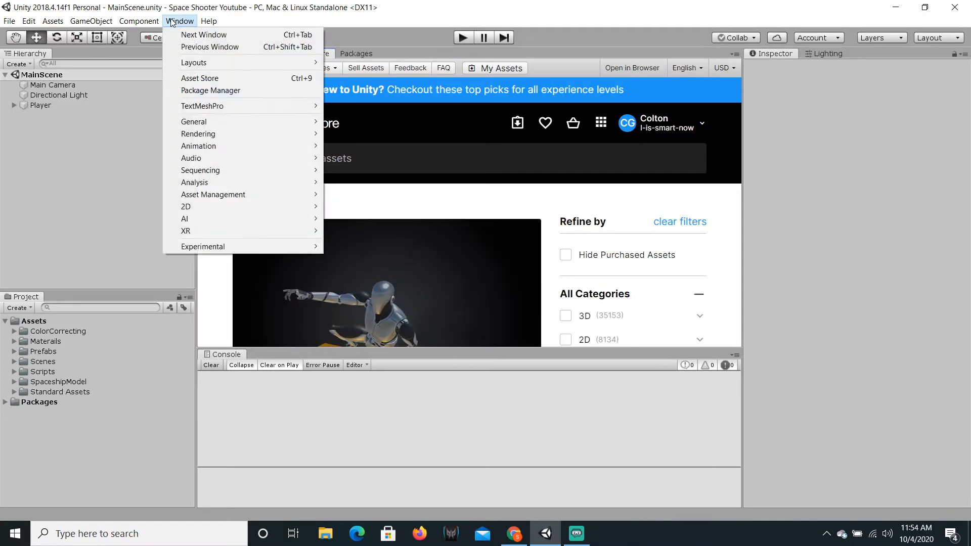
pyautogui.click(210, 79)
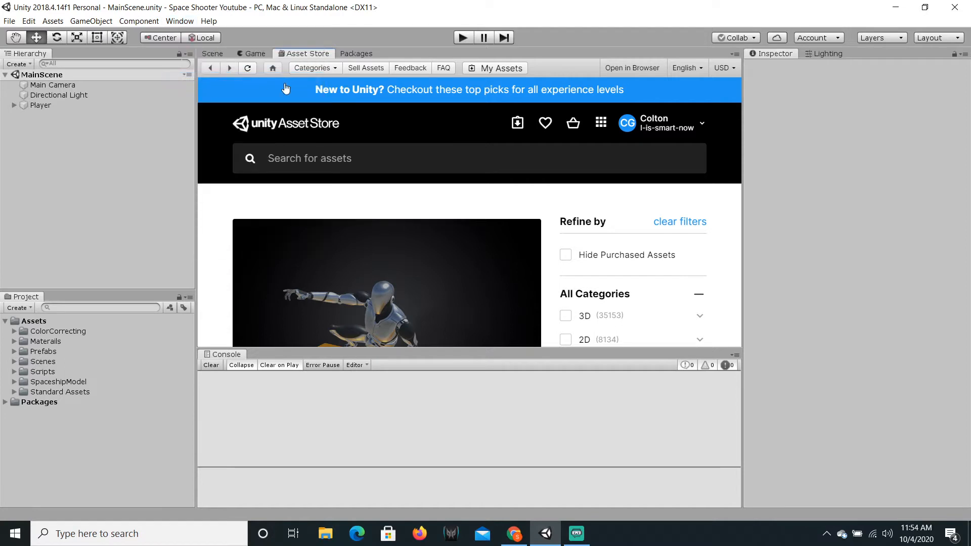
# - Close and reopen the Asset Store window, docking it between the Game and Packages views
pyautogui.rightClick(299, 54)
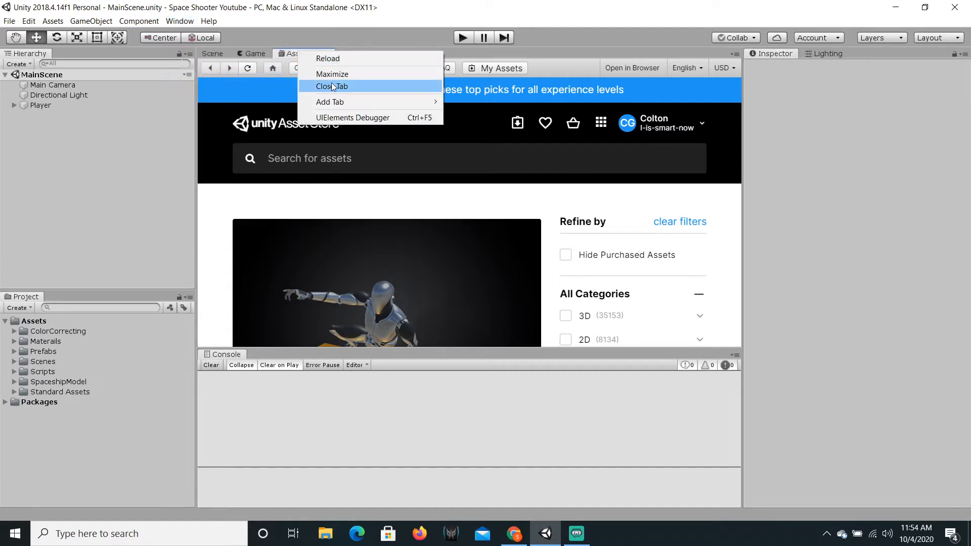
pyautogui.click(332, 84)
pyautogui.click(180, 21)
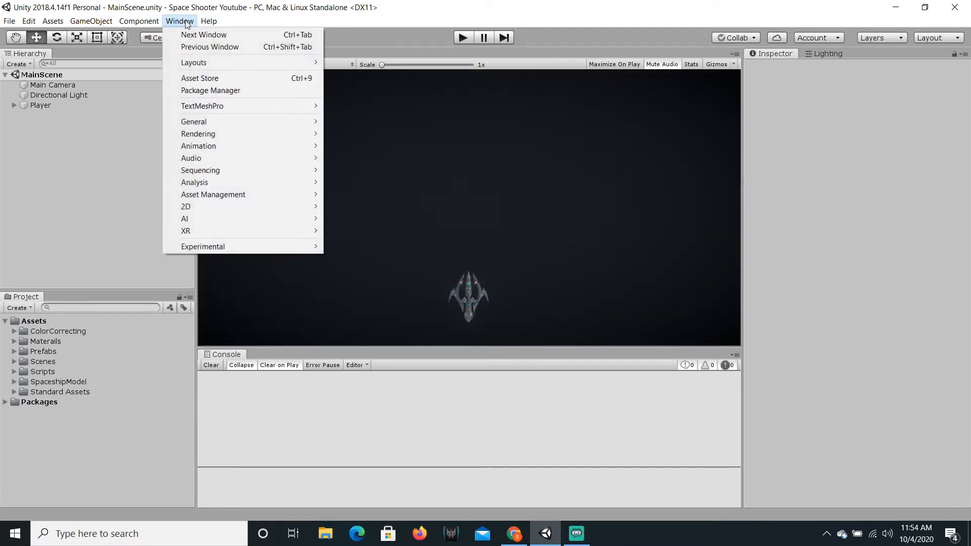
pyautogui.click(235, 78)
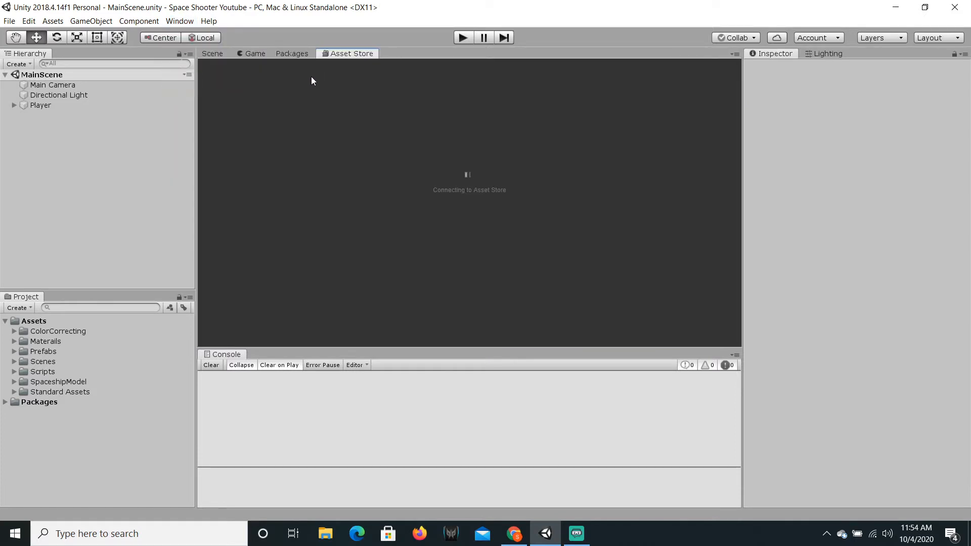
pyautogui.moveTo(326, 56); pyautogui.dragTo(296, 56)
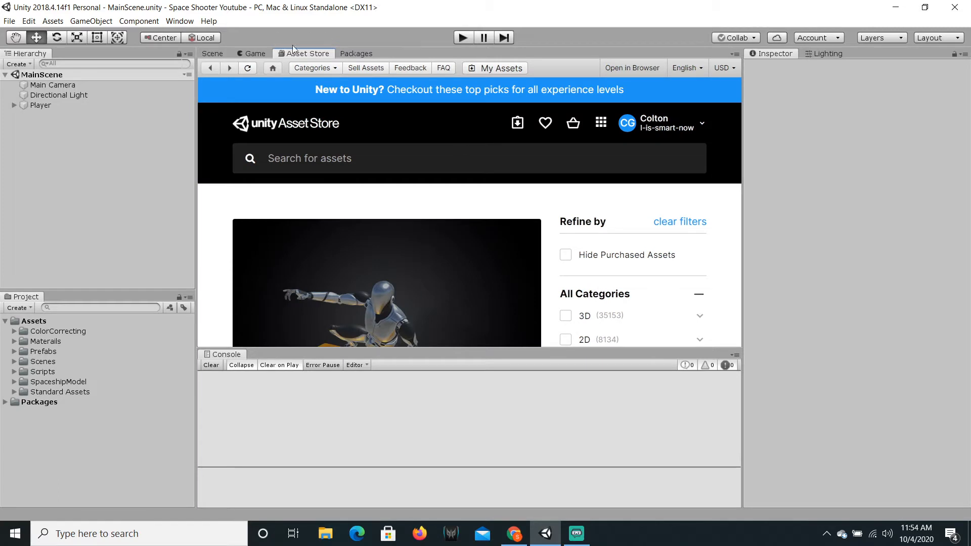
# - Search the Asset Store for "droid"
pyautogui.click(378, 158)
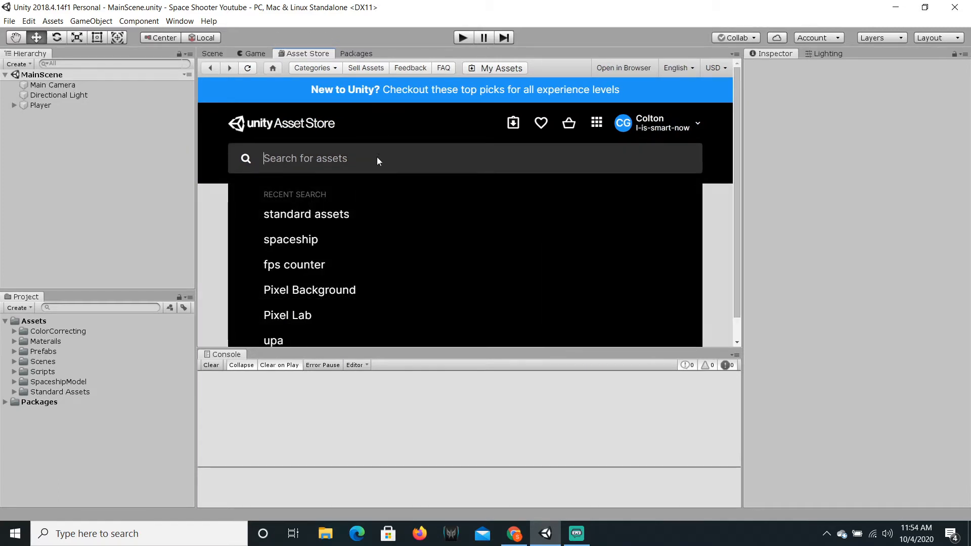
pyautogui.write('droid')
pyautogui.press('Return')
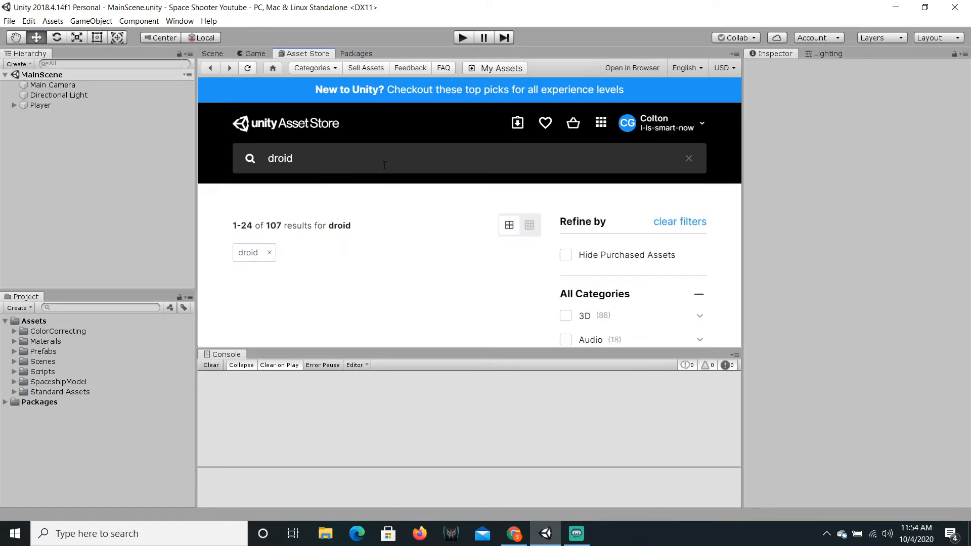
pyautogui.scroll(-2, 434, 238)
pyautogui.scroll(2, 367, 180)
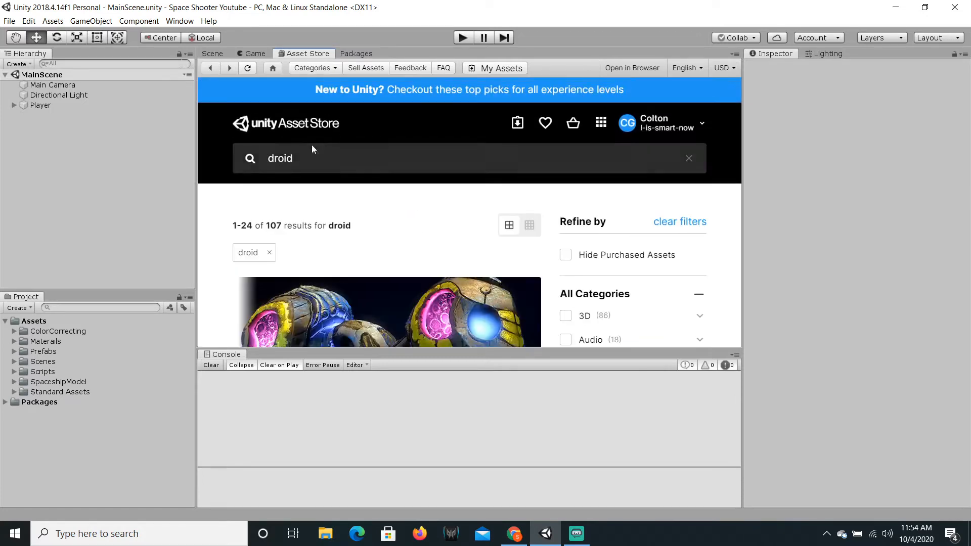
# - Filter the droid results to free assets by setting the price range to $0–$0, and look at Space Droid
pyautogui.scroll(-3, 486, 253)
pyautogui.scroll(-4, 485, 253)
pyautogui.scroll(2, 632, 251)
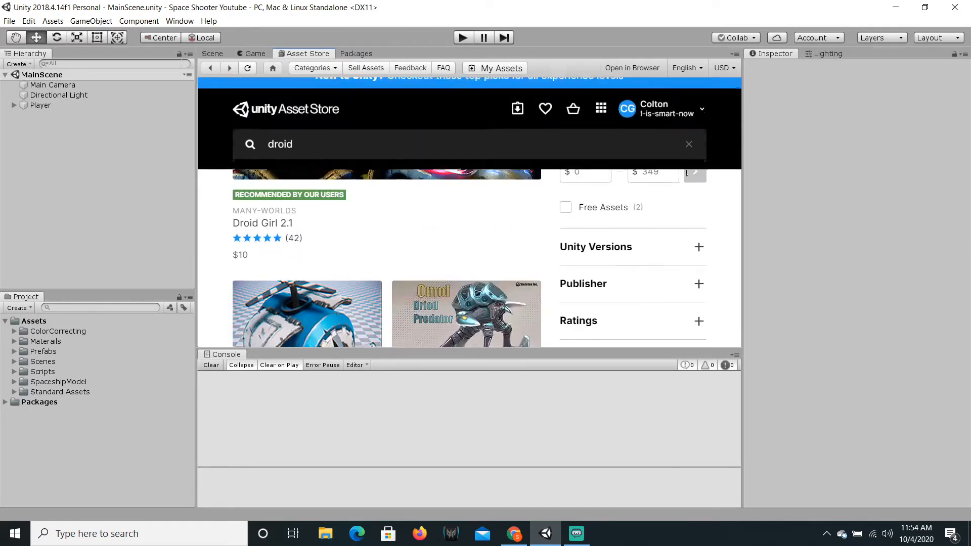
pyautogui.scroll(1, 656, 244)
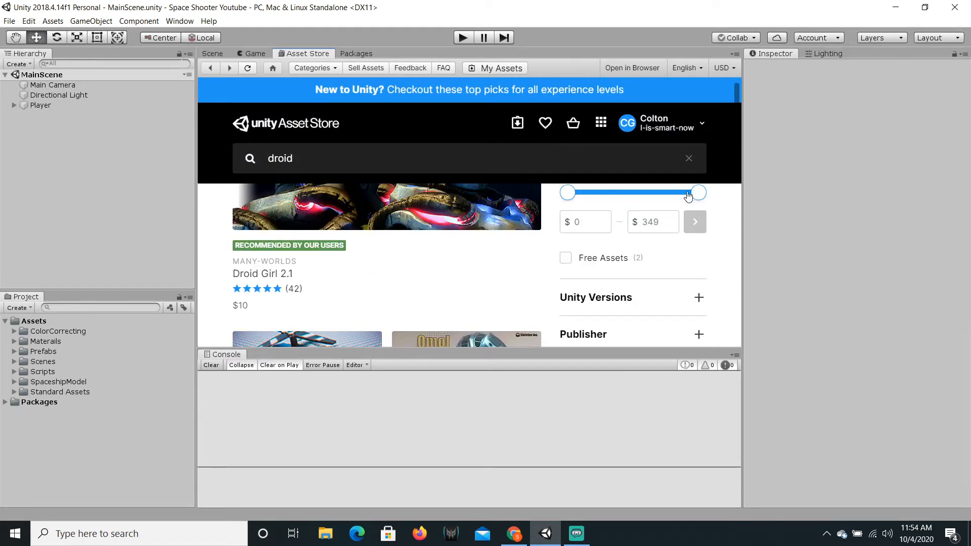
pyautogui.moveTo(693, 193); pyautogui.dragTo(540, 184)
pyautogui.click(636, 230)
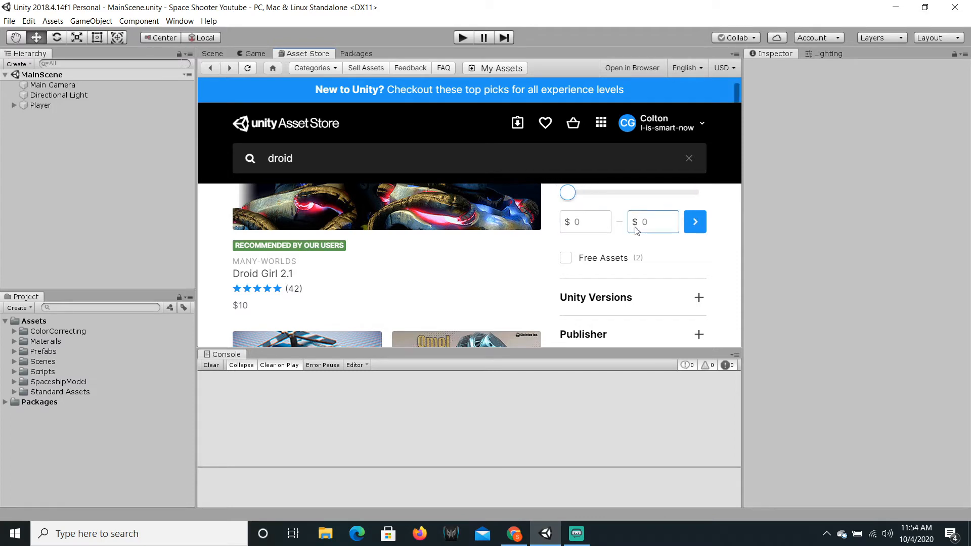
pyautogui.click(667, 240)
pyautogui.click(696, 222)
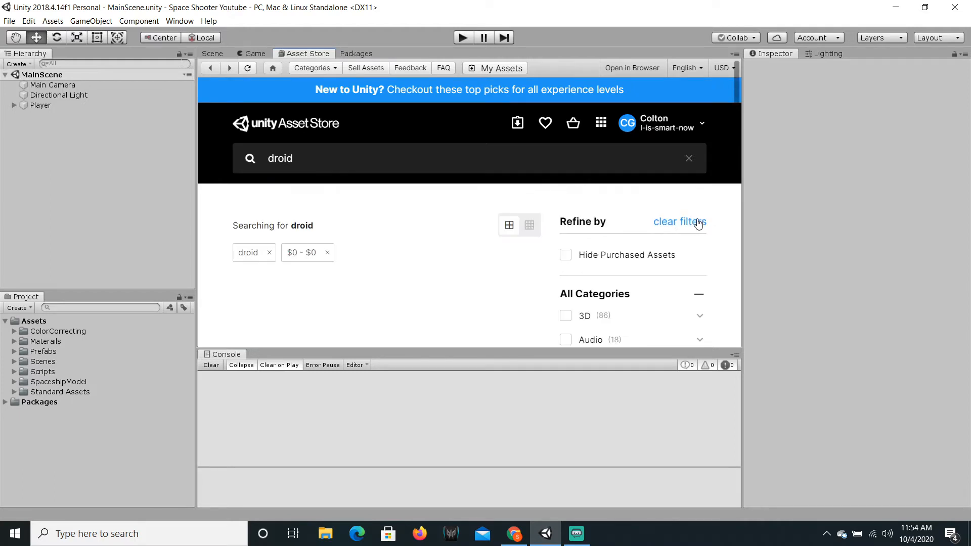
pyautogui.scroll(-3, 516, 219)
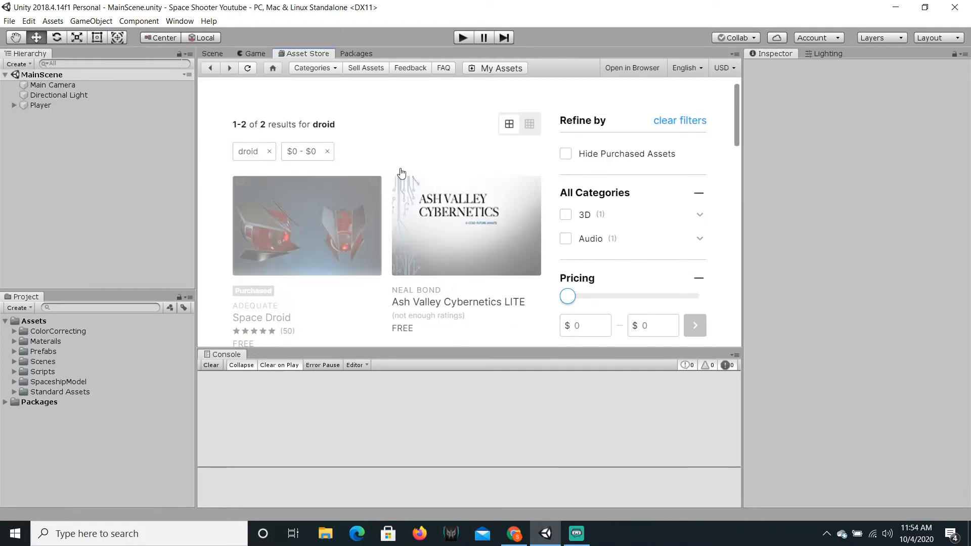
pyautogui.moveTo(309, 208)
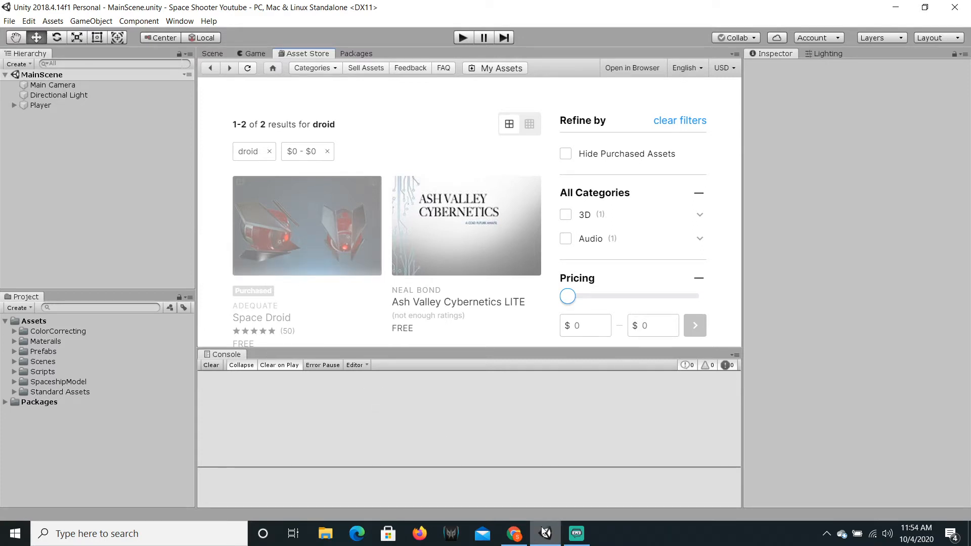
# - Switch to Chrome and open the bookmarked "3D Models" site from GameDevStuff in a new browser tab
pyautogui.moveTo(514, 534)
pyautogui.click(485, 489)
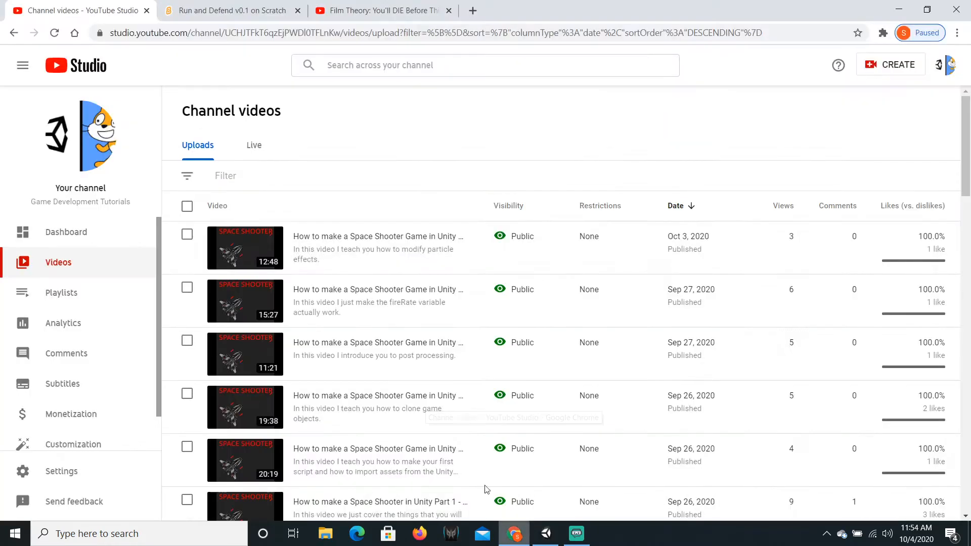
pyautogui.click(473, 10)
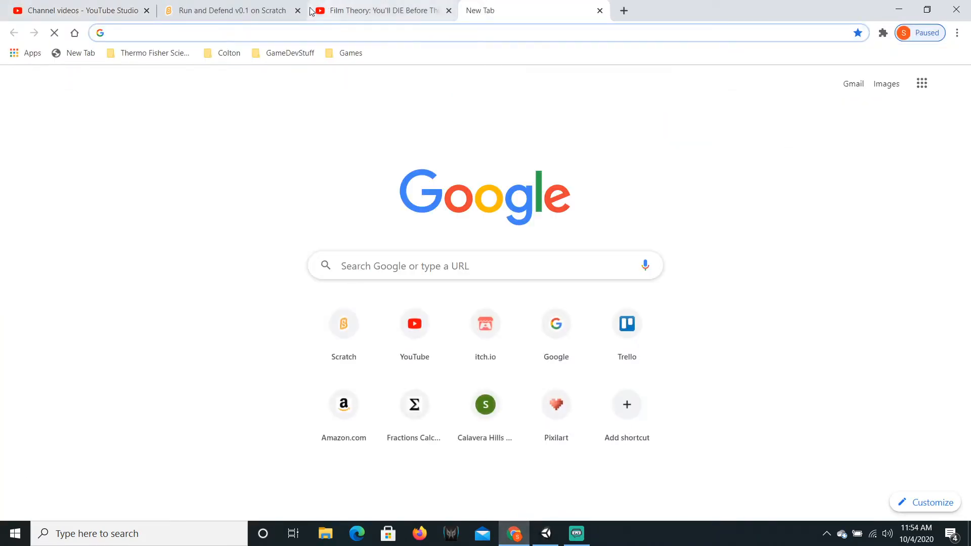
pyautogui.click(276, 57)
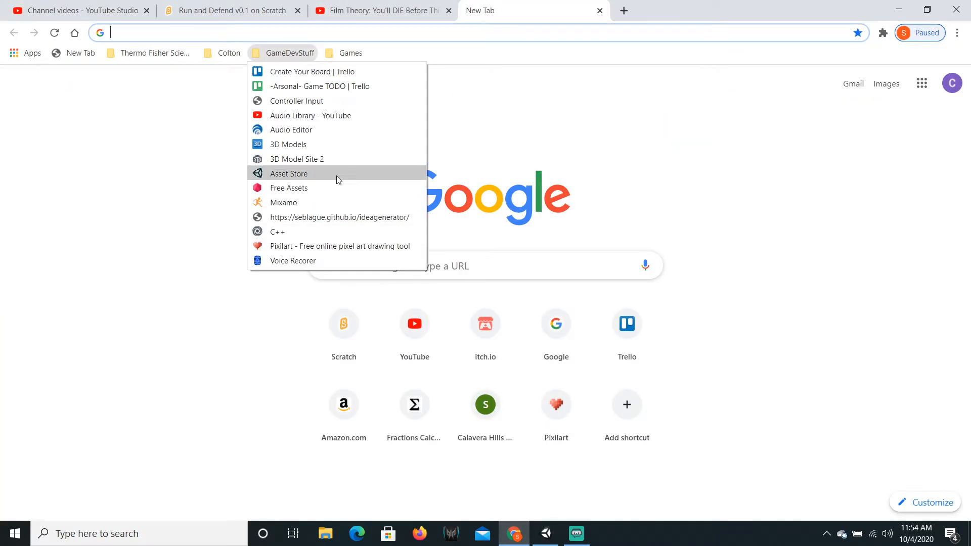
pyautogui.click(319, 146)
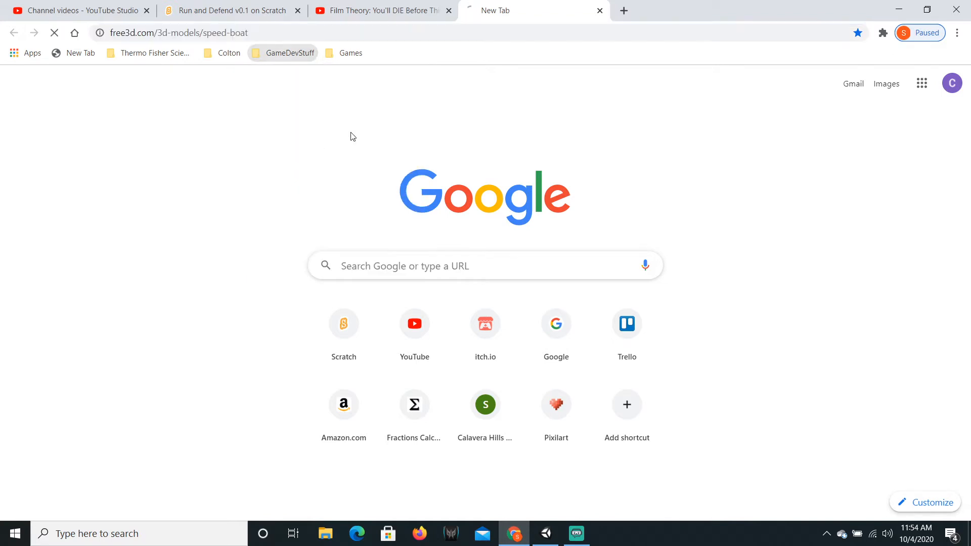
# - Open the GameDevStuff bookmarks "3D Model Site 2" and "Free Assets" in separate new browser tabs
pyautogui.click(624, 11)
pyautogui.click(285, 53)
pyautogui.click(339, 160)
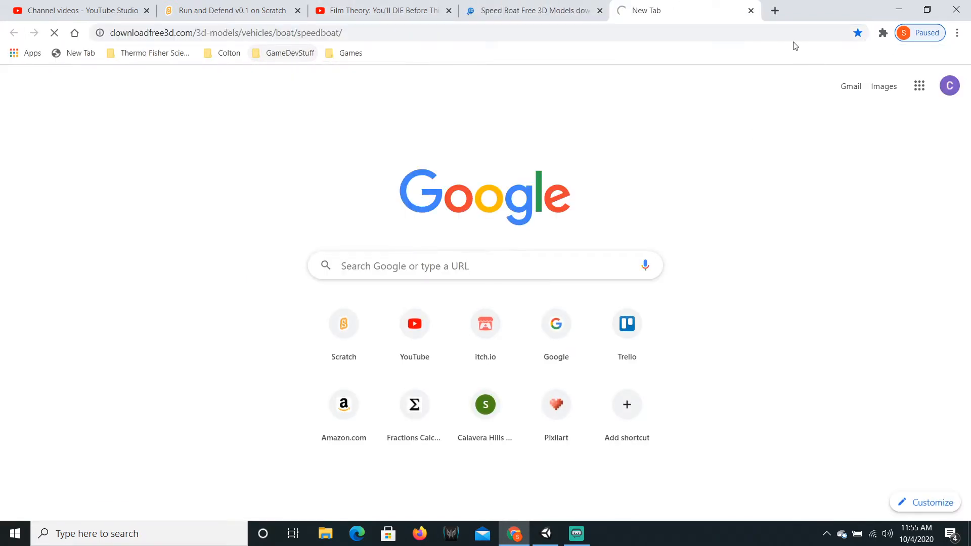
pyautogui.click(775, 11)
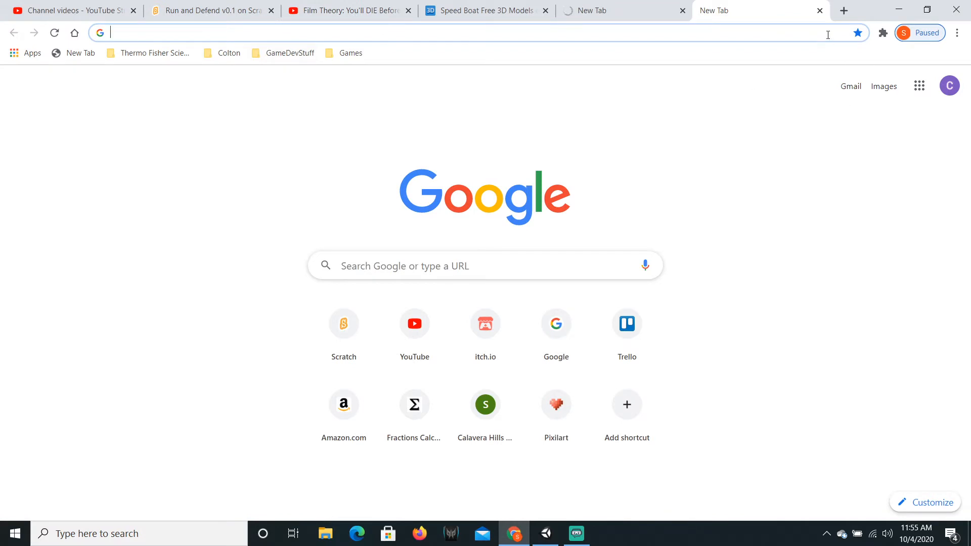
pyautogui.click(285, 52)
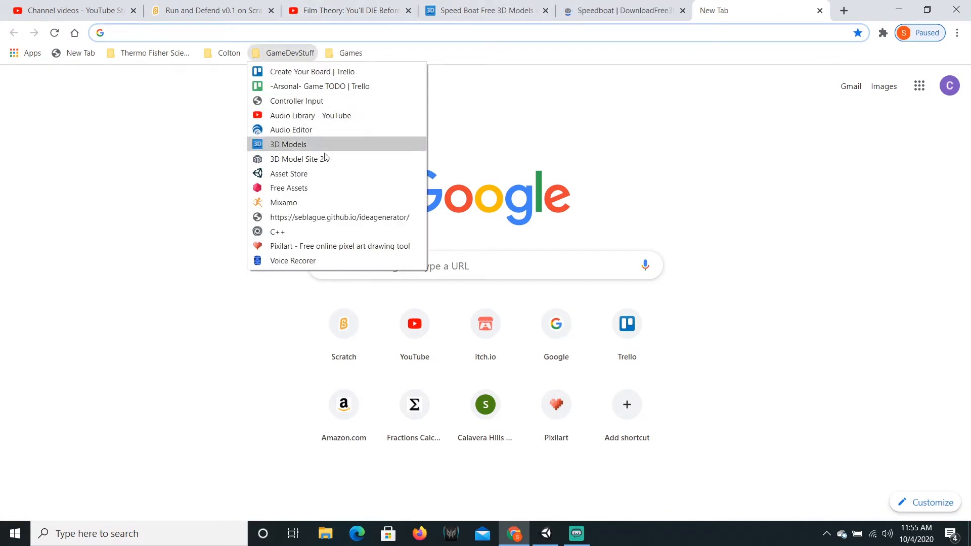
pyautogui.click(341, 189)
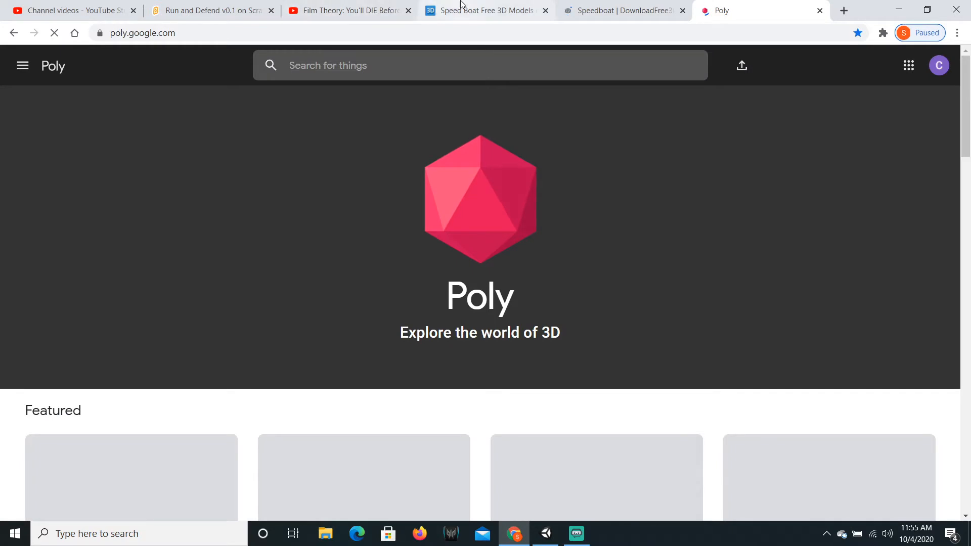
# - Search the Free3D site for "spaceship" models in place of speed boats
pyautogui.click(462, 10)
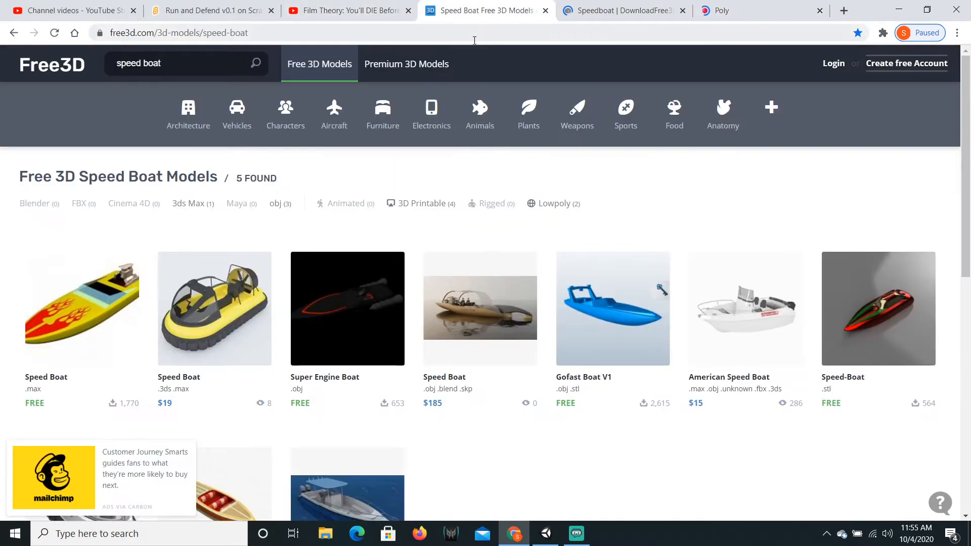
pyautogui.doubleClick(187, 60)
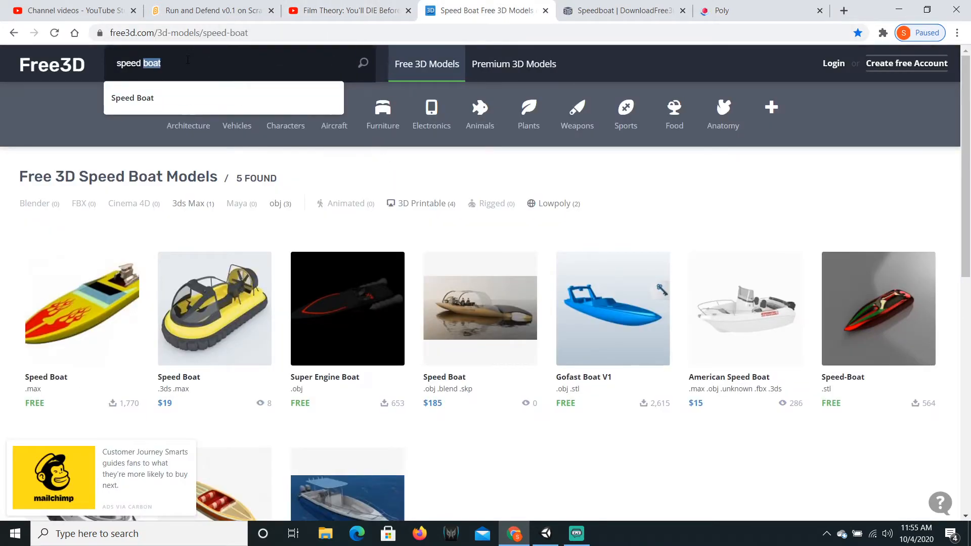
pyautogui.hotkey('ctrl', 'a')
pyautogui.write('spacesh')
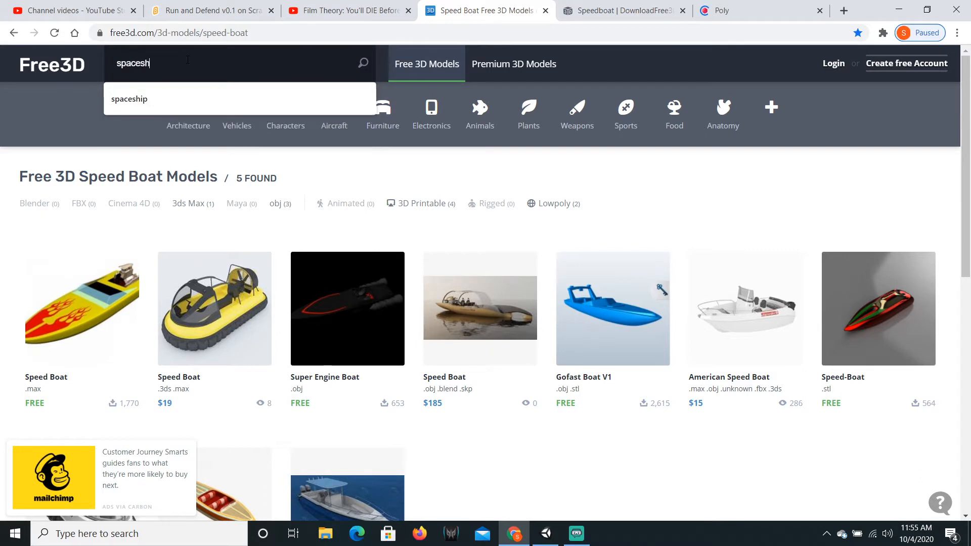
pyautogui.click(223, 98)
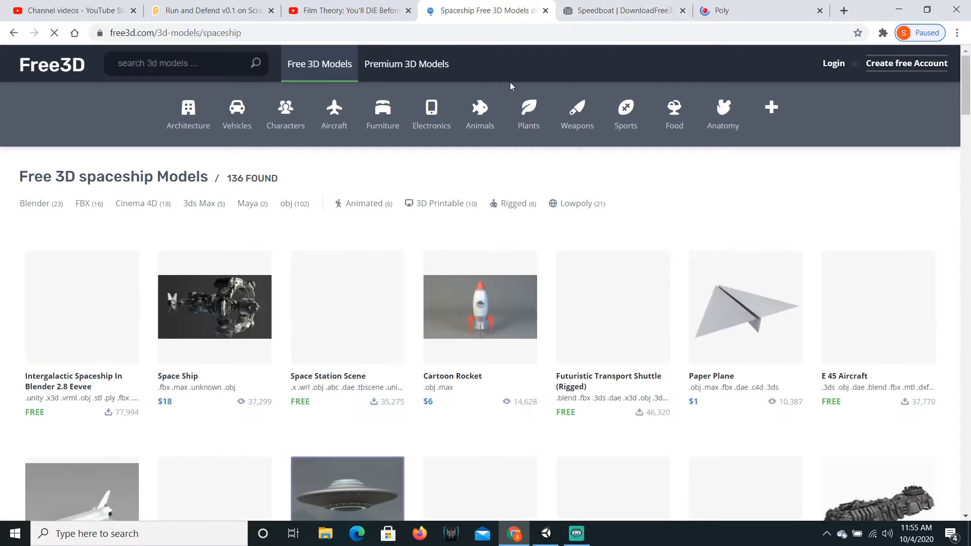
# - Look through the Free3D spaceship results for a suitable free model, and close that browser tab
pyautogui.scroll(-5, 610, 220)
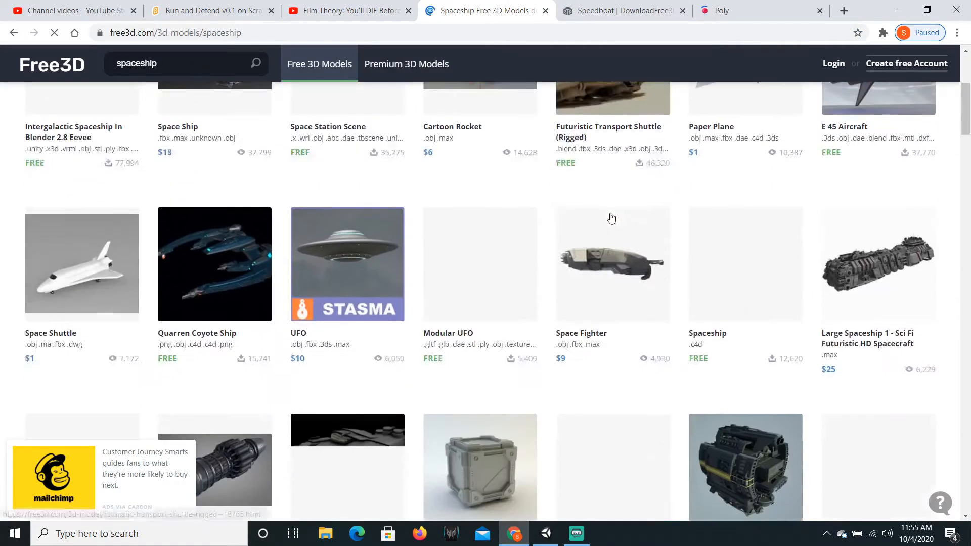
pyautogui.scroll(-4, 350, 252)
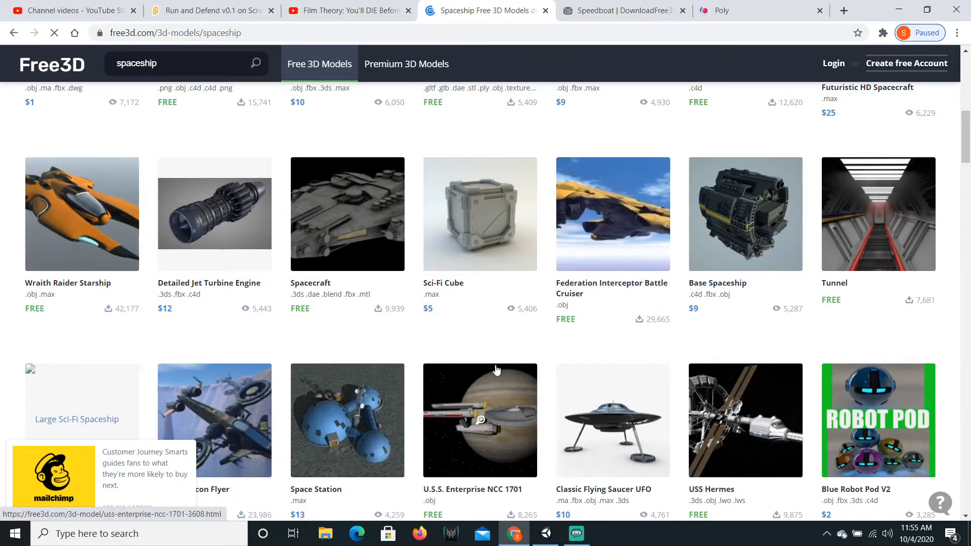
pyautogui.scroll(-1, 757, 371)
pyautogui.scroll(-4, 758, 371)
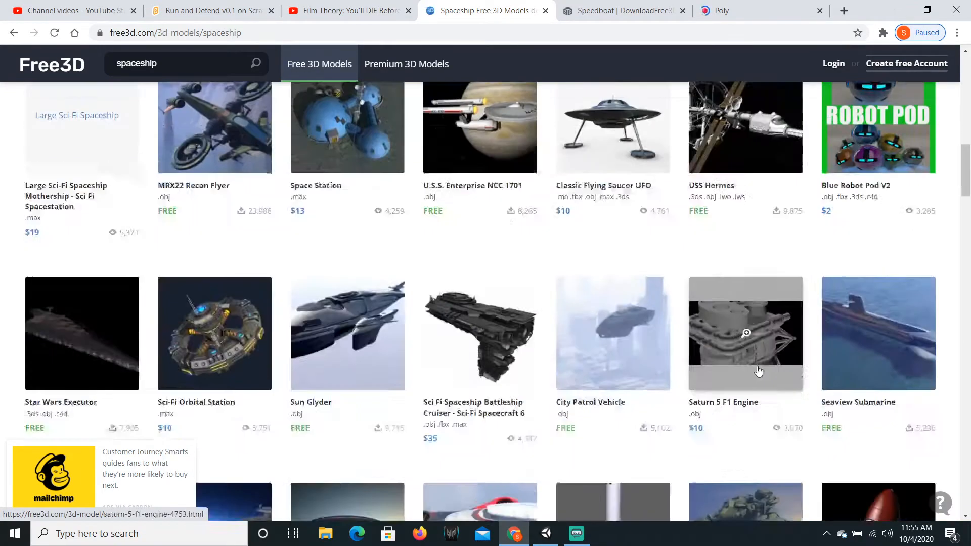
pyautogui.scroll(13, 752, 370)
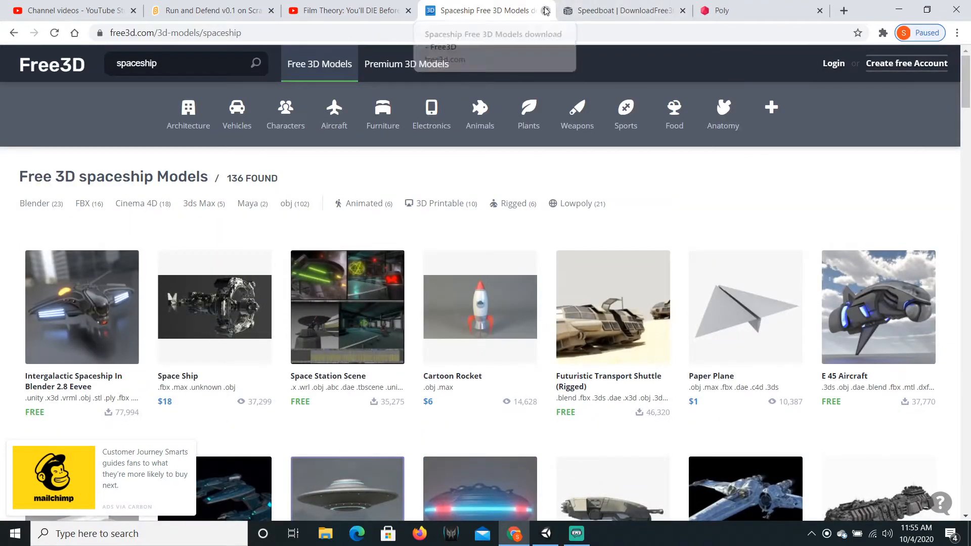
pyautogui.click(545, 10)
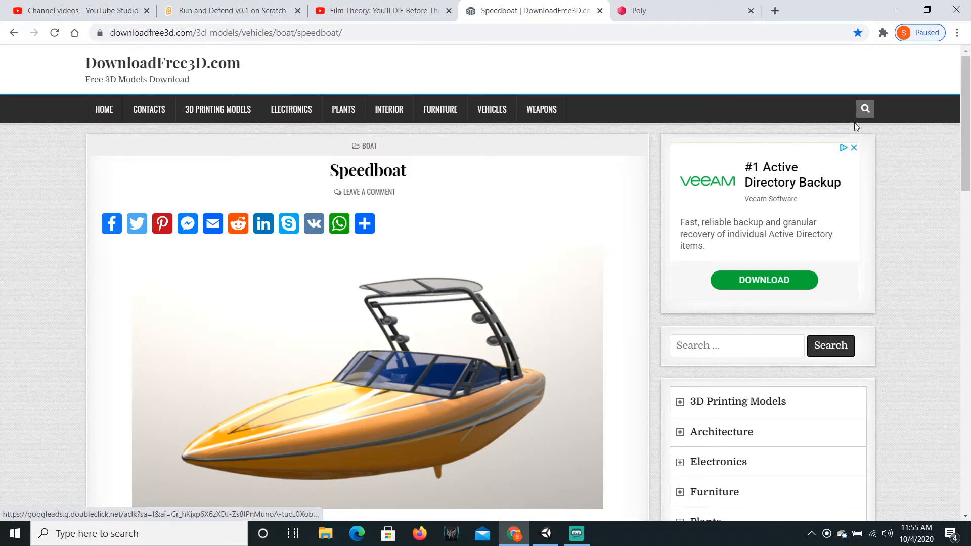
# - Search the DownloadFree3D site for "Spaceship" models
pyautogui.click(861, 113)
pyautogui.click(397, 273)
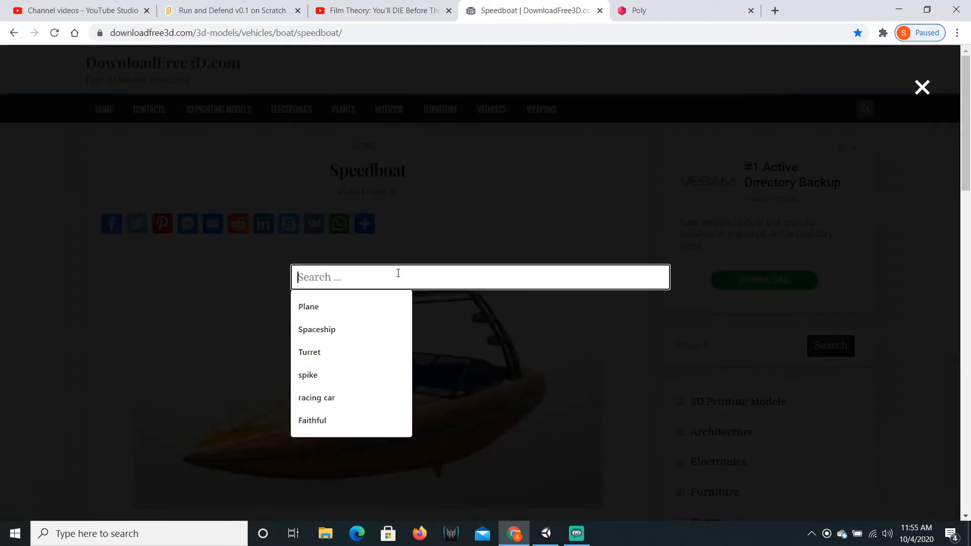
pyautogui.write('Spaceship')
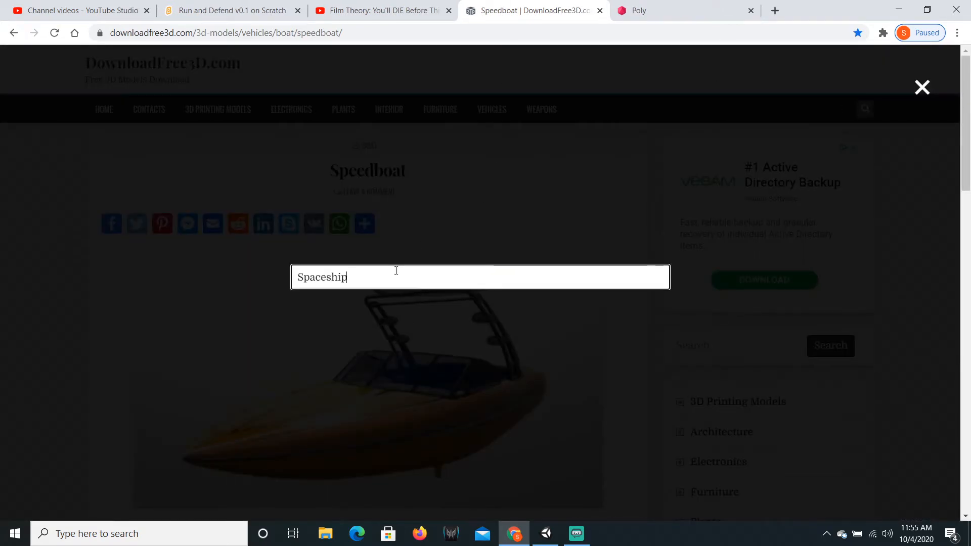
pyautogui.press('Return')
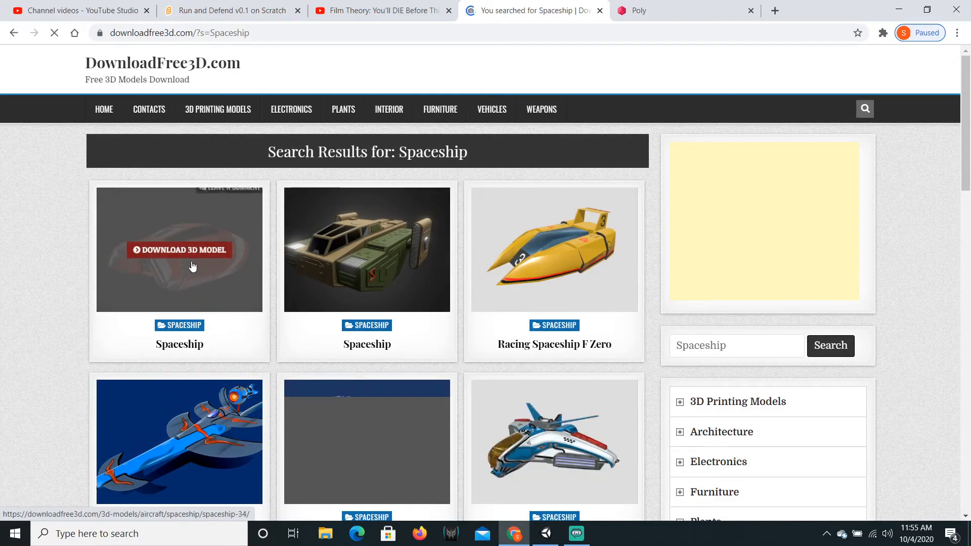
# - Download the spaceship file from the first Spaceship result's page, and close the Poly tab
pyautogui.click(195, 258)
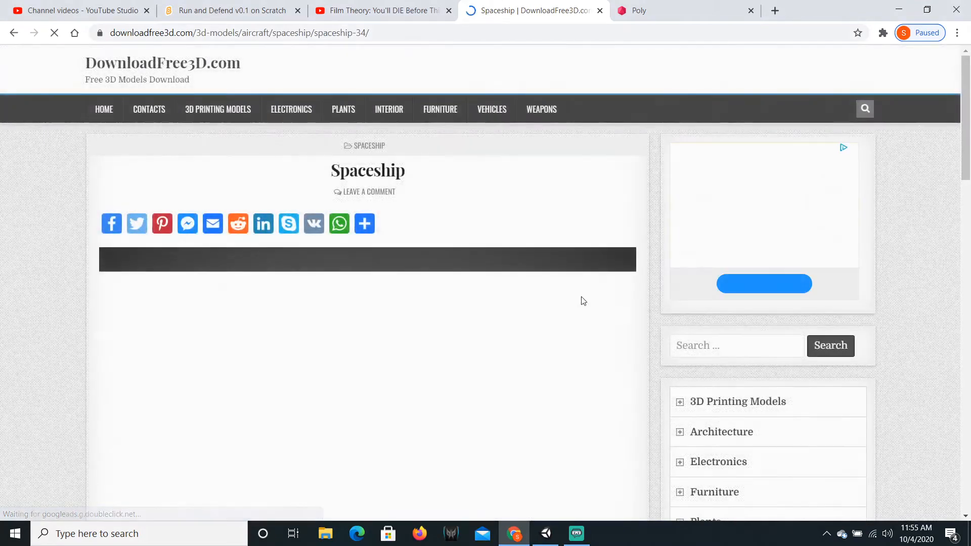
pyautogui.scroll(-8, 601, 323)
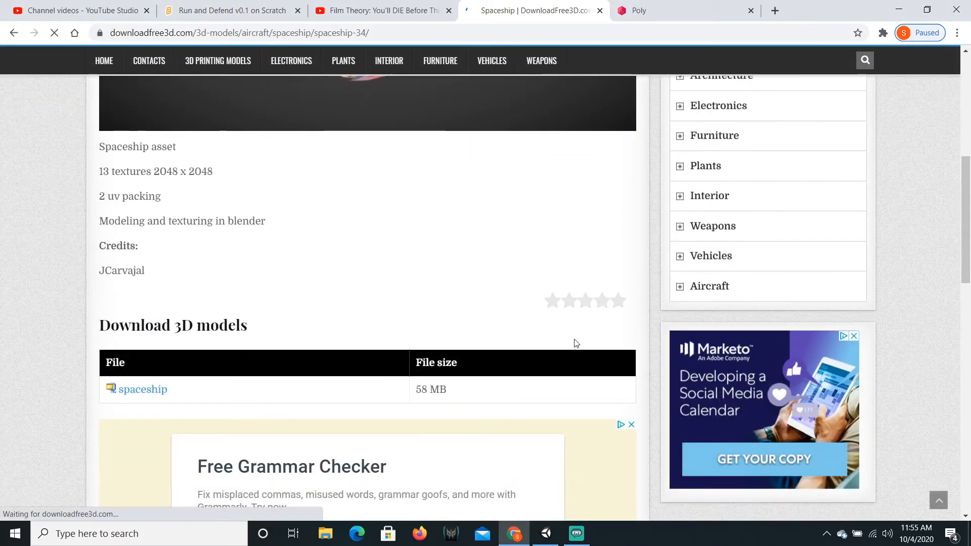
pyautogui.click(152, 390)
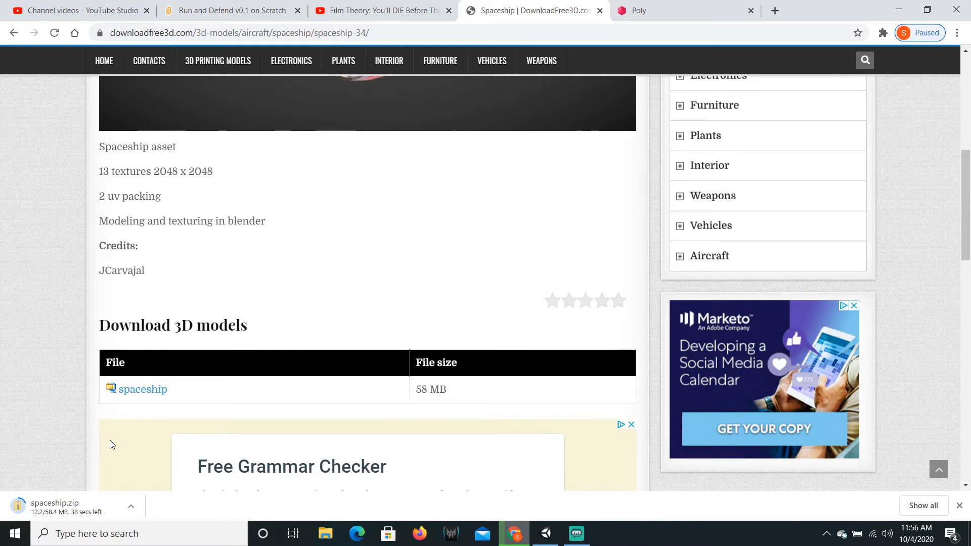
pyautogui.click(750, 10)
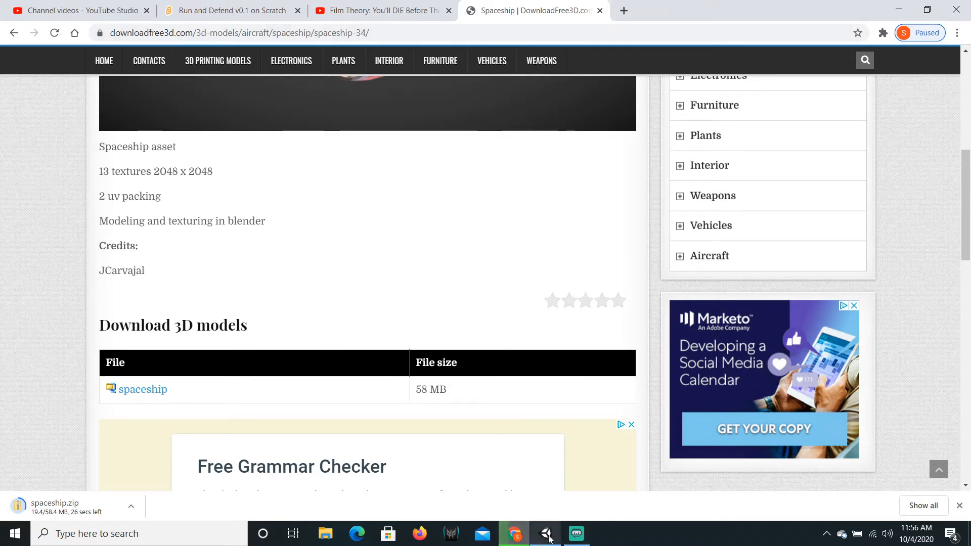
# - Switch to Unity and import all files of the free Space Droid asset, clearing the console messages
pyautogui.click(547, 534)
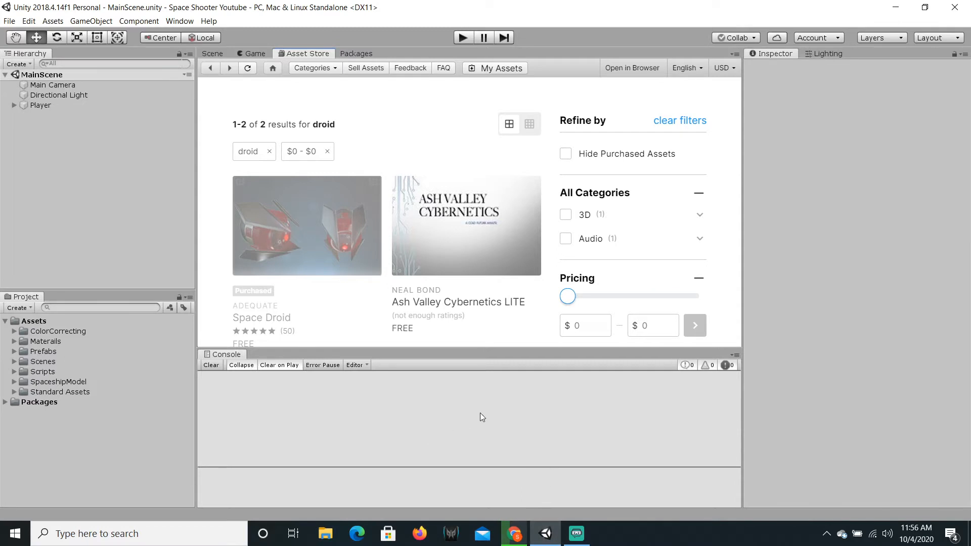
pyautogui.moveTo(318, 325)
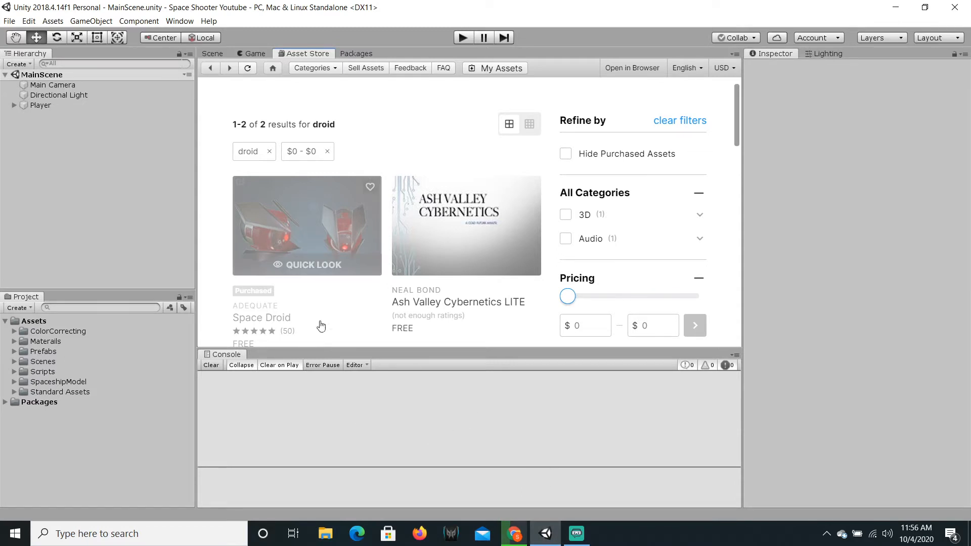
pyautogui.click(309, 236)
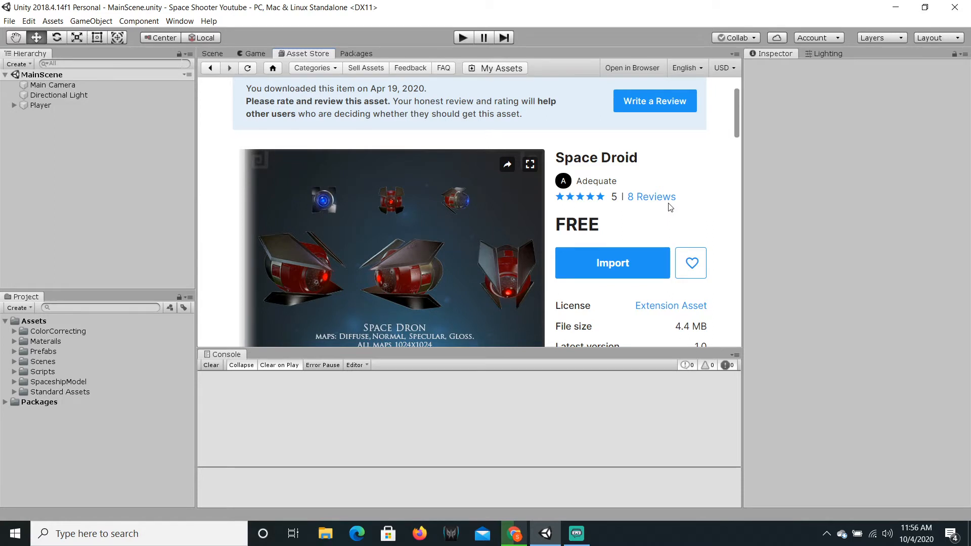
pyautogui.scroll(-1, 645, 198)
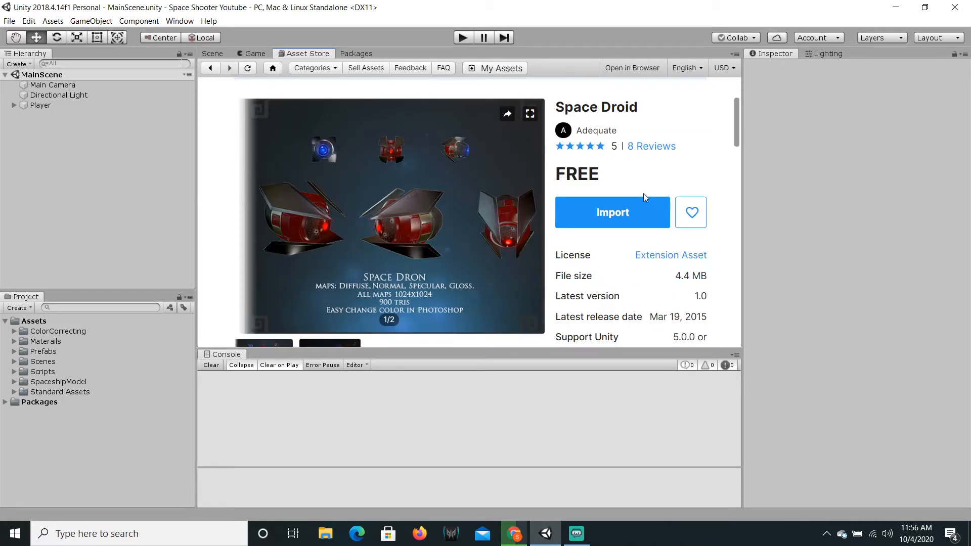
pyautogui.click(617, 211)
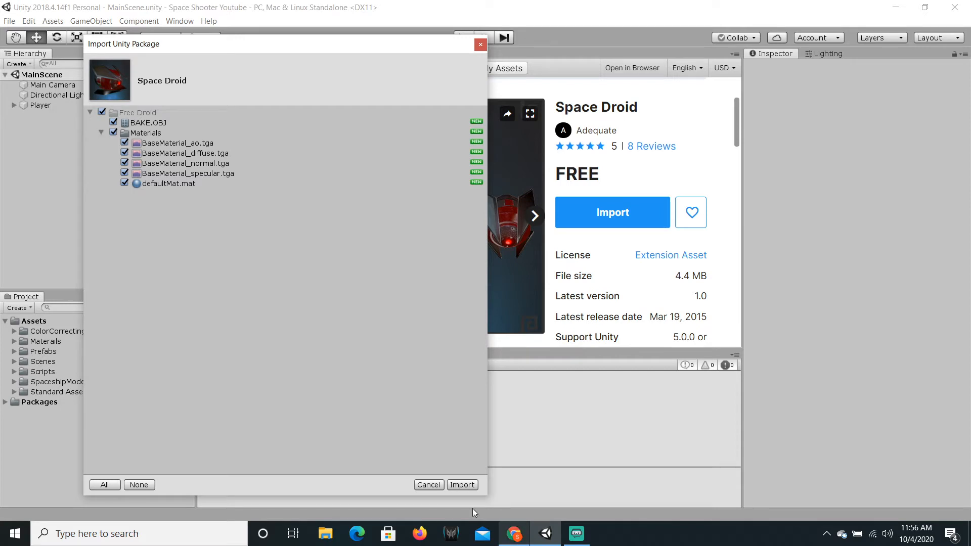
pyautogui.click(463, 484)
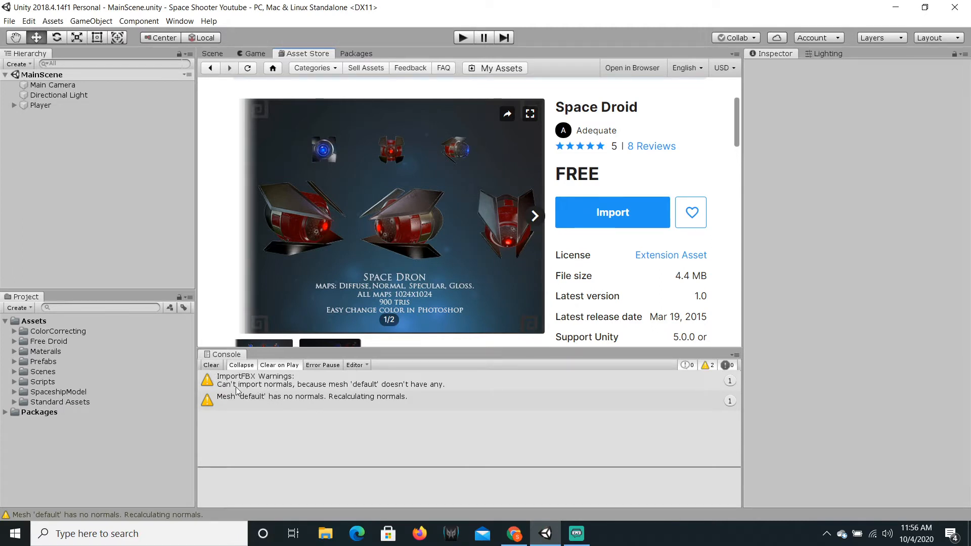
pyautogui.click(210, 365)
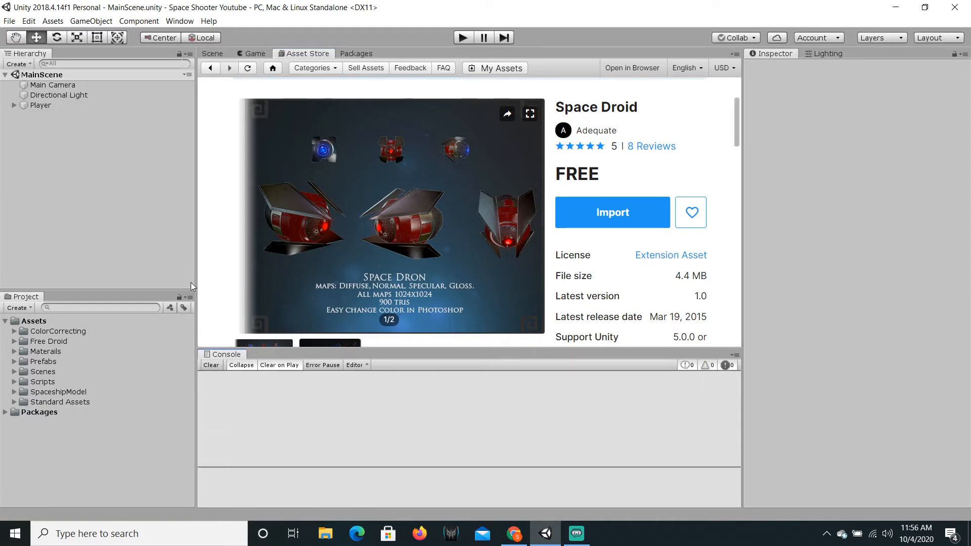
# - Add the BAKE model from the Free Droid folder to MainScene as a top-level object and view it in the scene
pyautogui.click(214, 53)
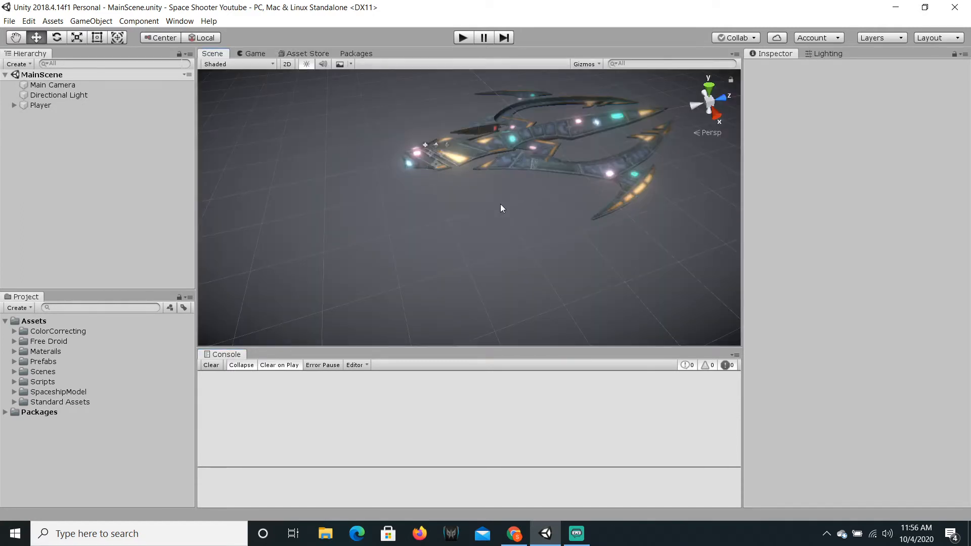
pyautogui.moveTo(500, 204); pyautogui.dragTo(659, 195, button='right')
pyautogui.press('w')
pyautogui.press('s')
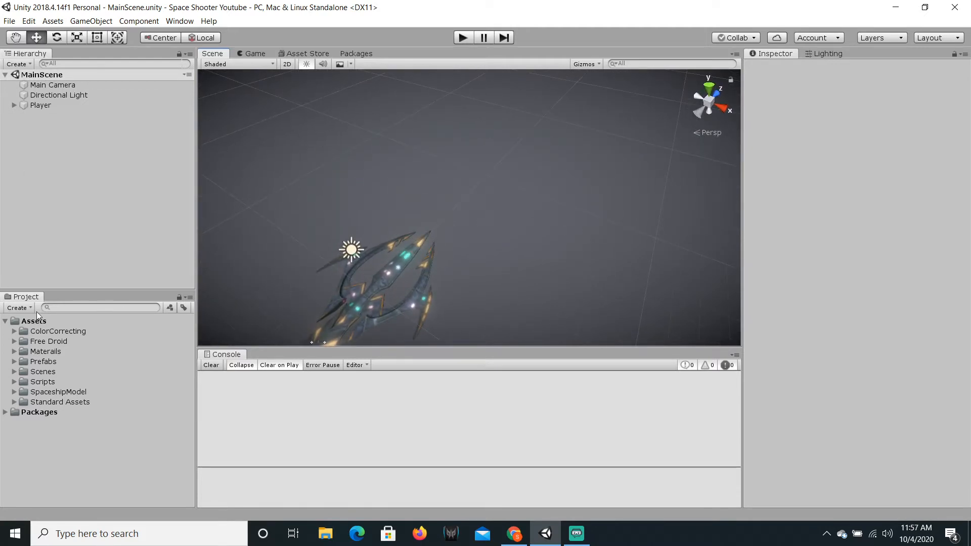
pyautogui.click(14, 341)
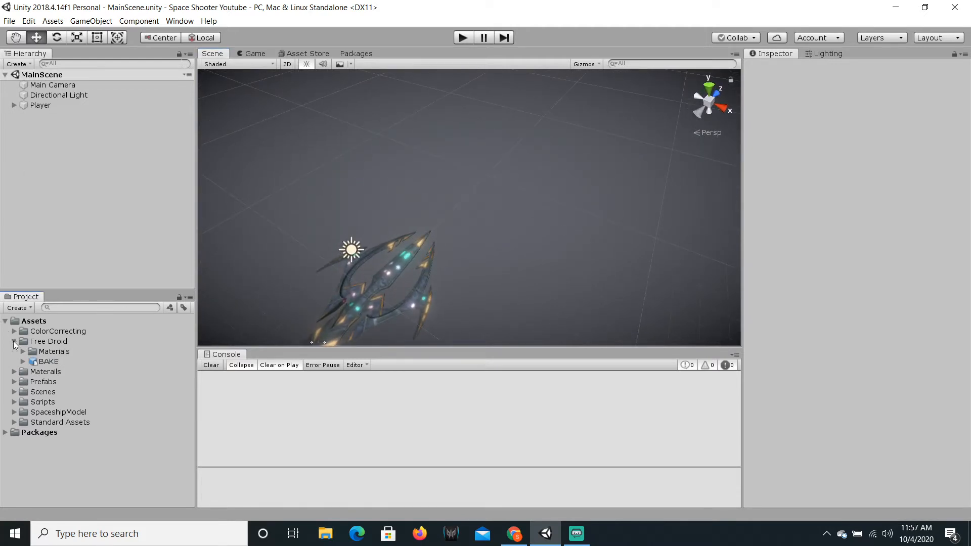
pyautogui.moveTo(45, 361); pyautogui.dragTo(67, 199)
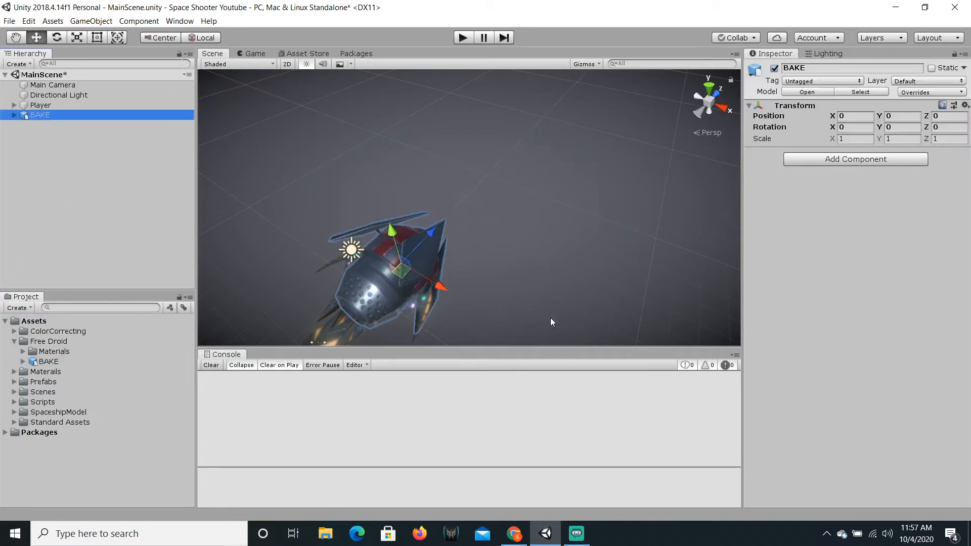
pyautogui.keyDown('alt'); pyautogui.moveTo(551, 319); pyautogui.dragTo(295, 264); pyautogui.keyUp('alt')
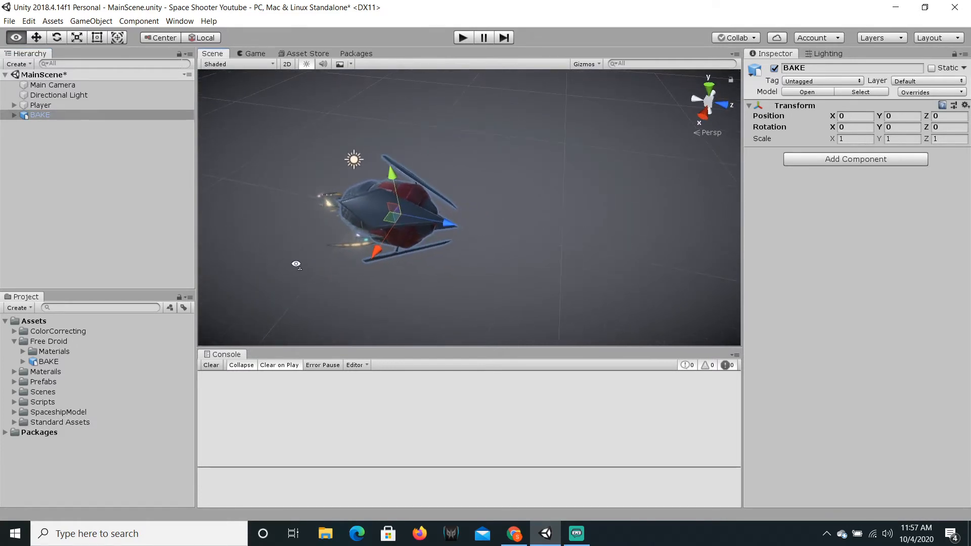
# - Unpack the BAKE prefab completely in the scene
pyautogui.click(114, 116)
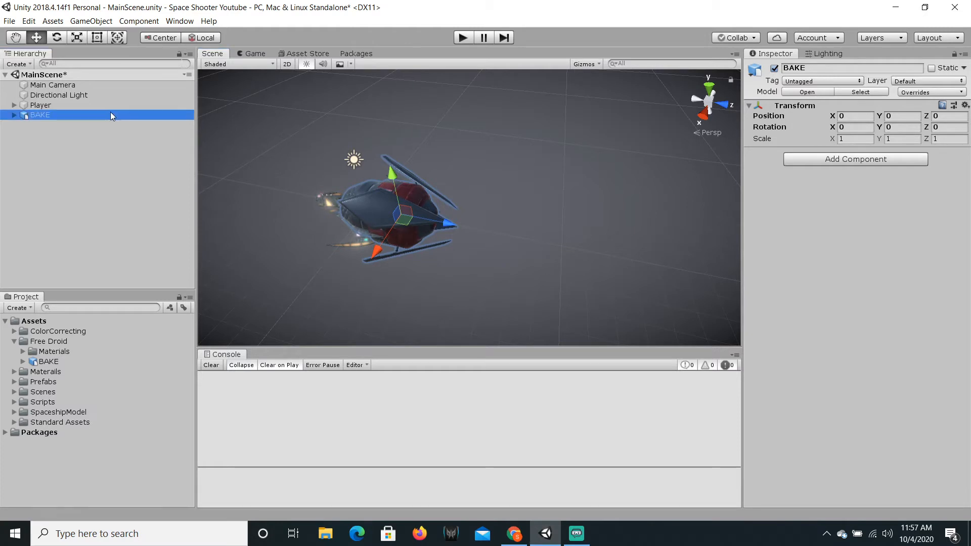
pyautogui.rightClick(105, 113)
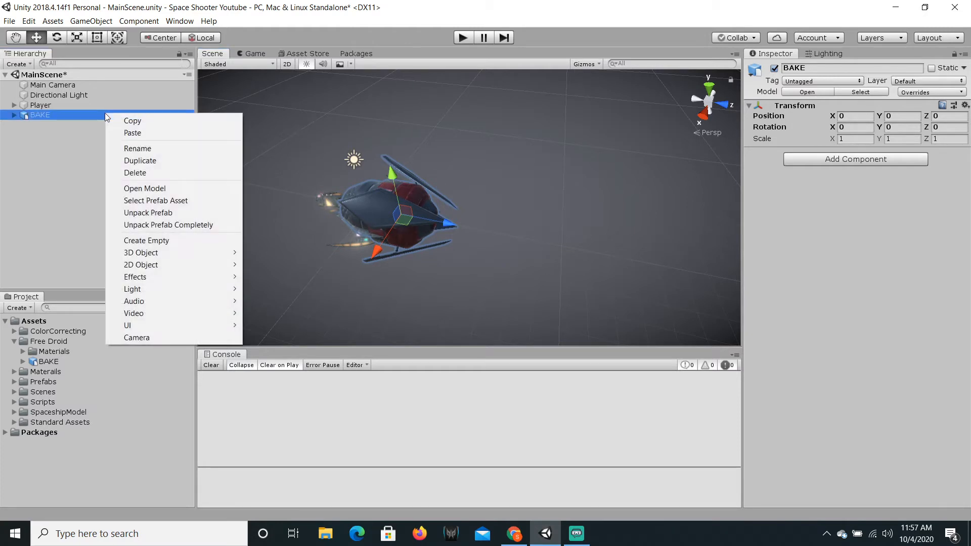
pyautogui.click(199, 225)
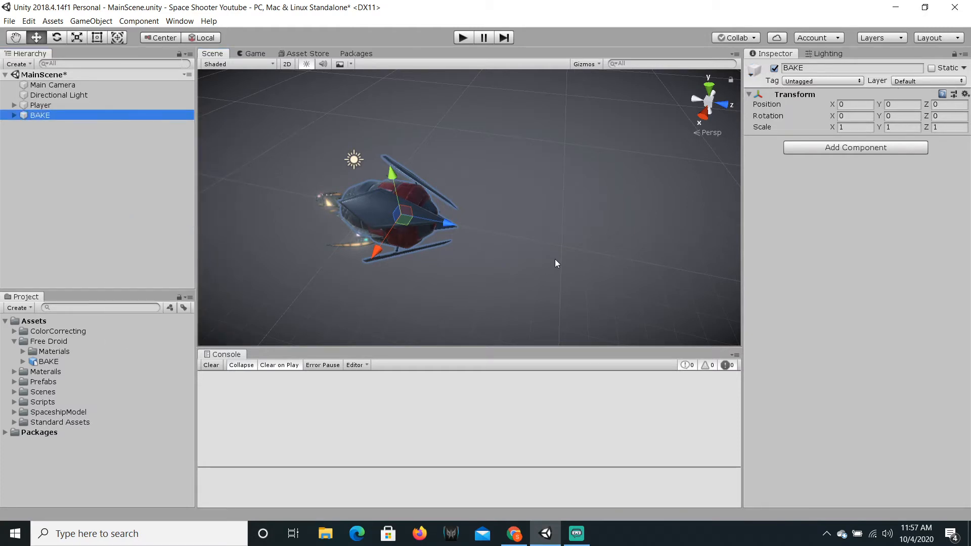
# - Rename the BAKE object to Enemy and save the scene
pyautogui.click(804, 68)
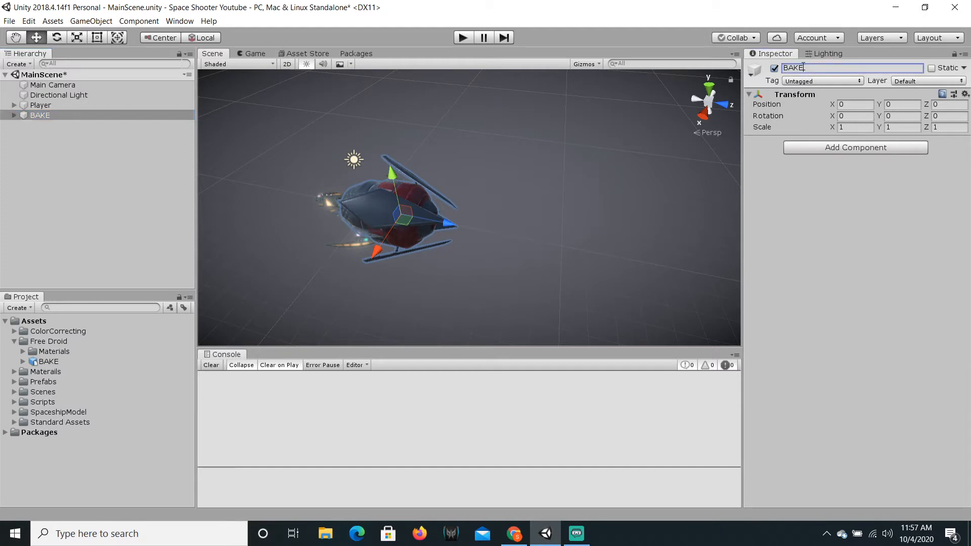
pyautogui.press('BackSpace')
pyautogui.press('BackSpace')
pyautogui.press('BackSpace')
pyautogui.press('BackSpace')
pyautogui.write('Enemy')
pyautogui.press('Return')
pyautogui.hotkey('ctrl', 's')
# - Examine the Enemy droid in the scene and check how it appears in the game view
pyautogui.moveTo(365, 221); pyautogui.dragTo(435, 231, button='right')
pyautogui.press('a')
pyautogui.press('w')
pyautogui.click(251, 54)
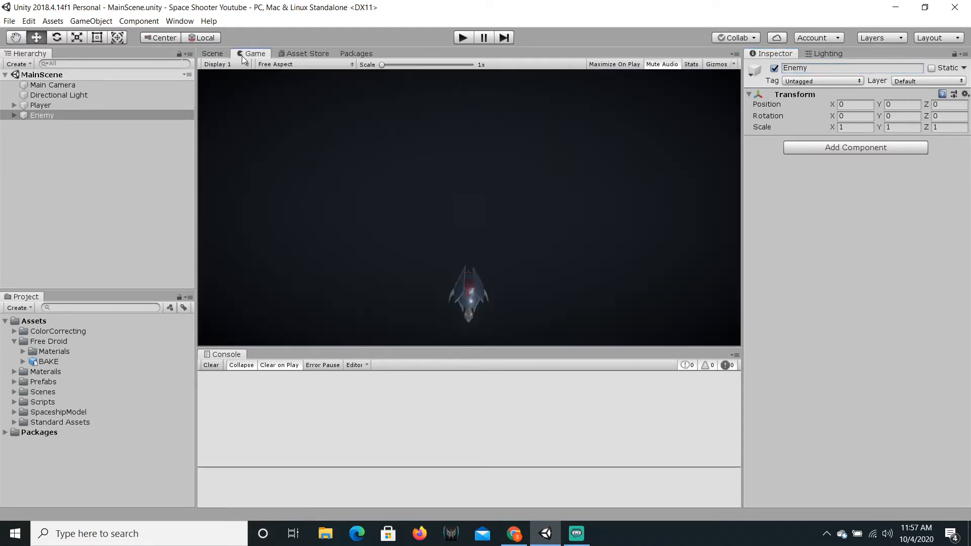
pyautogui.click(212, 54)
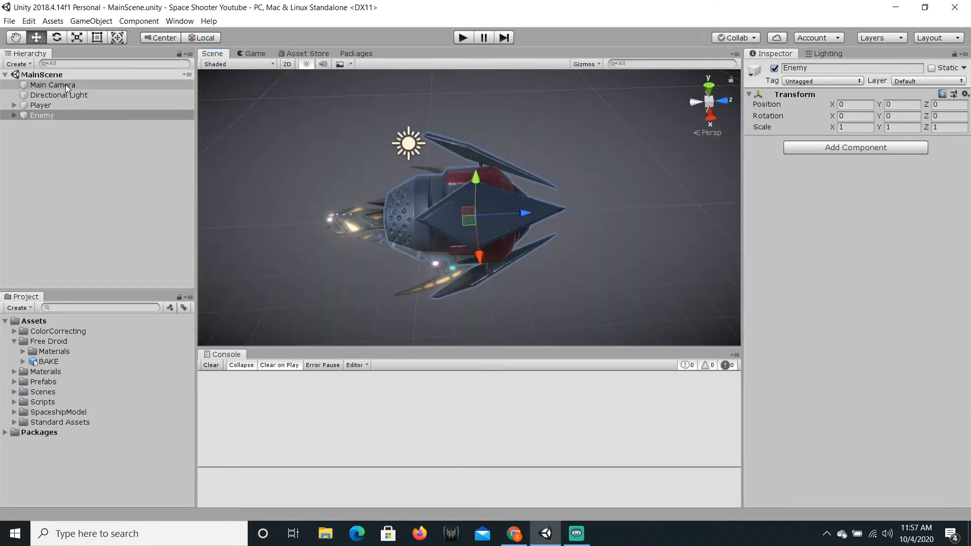
# - Move the default mesh object out of Enemy to the scene's top level and delete the empty Enemy parent
pyautogui.click(15, 116)
pyautogui.click(34, 124)
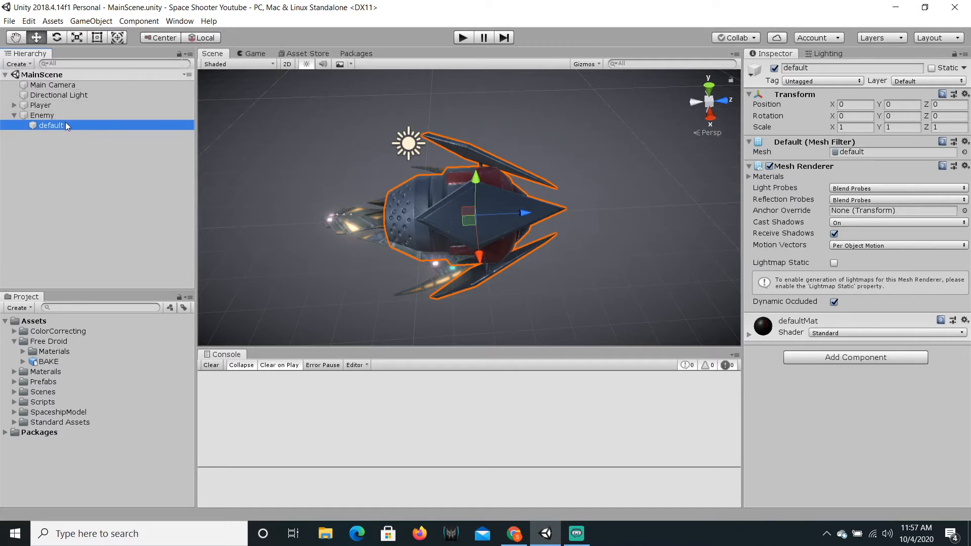
pyautogui.moveTo(66, 125); pyautogui.dragTo(75, 167)
pyautogui.moveTo(61, 127); pyautogui.dragTo(50, 115)
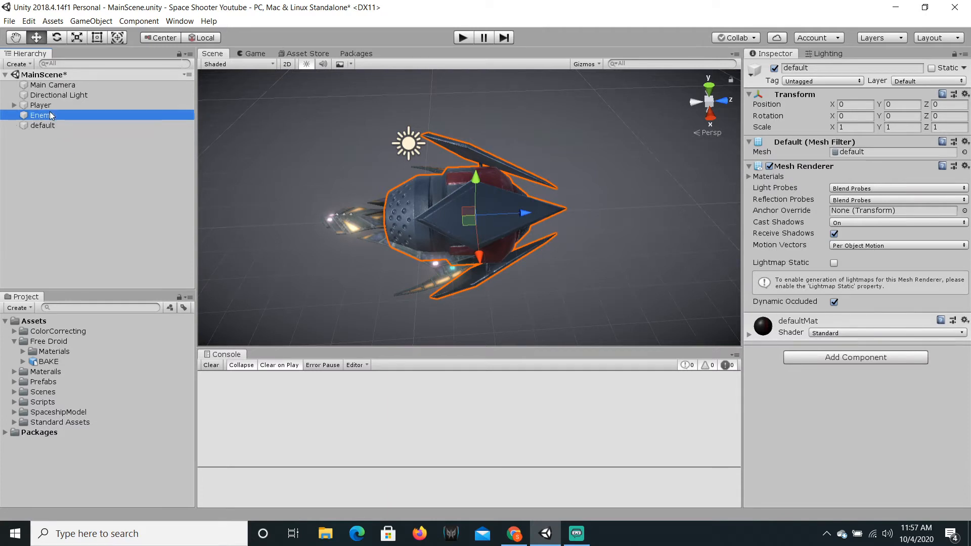
pyautogui.click(50, 115)
pyautogui.press('Delete')
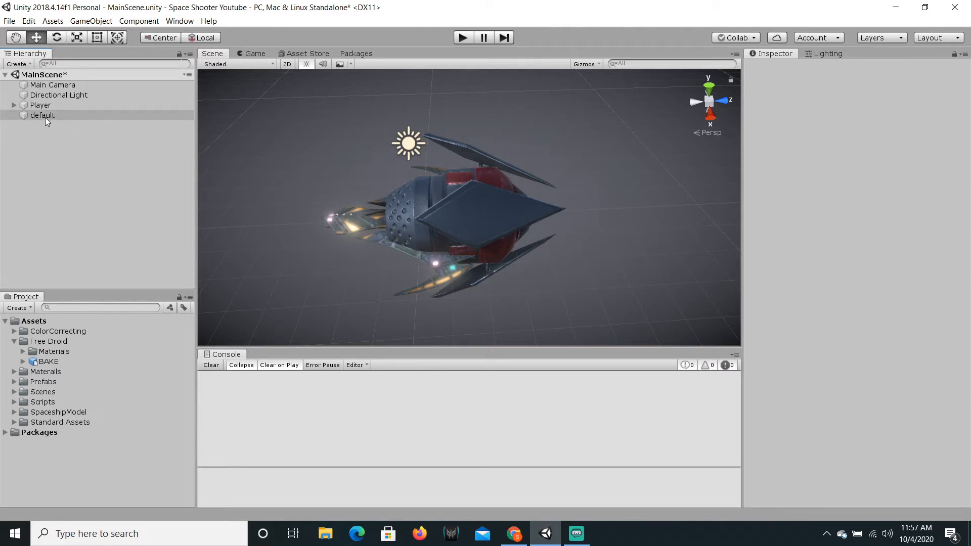
# - Rename the default mesh object in the scene to EnemySpaceship
pyautogui.click(91, 115)
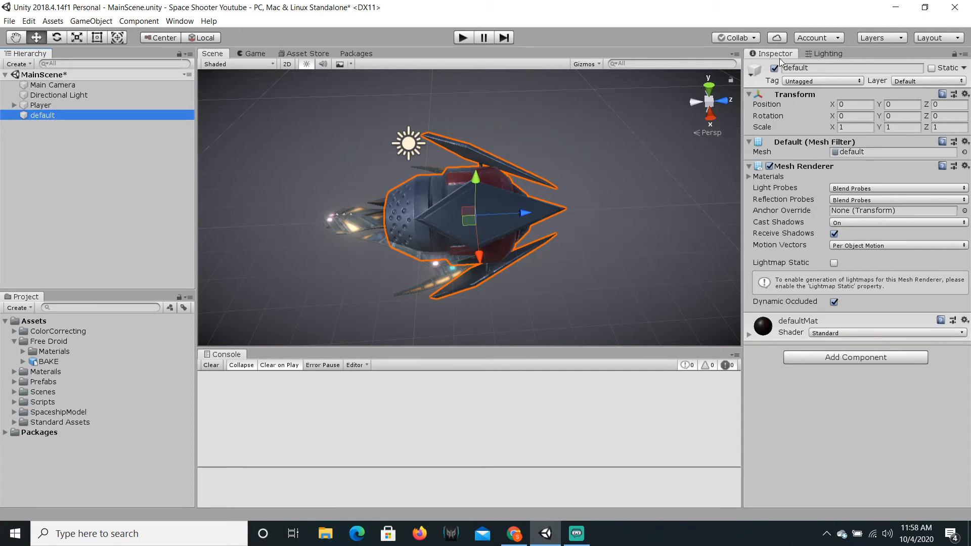
pyautogui.click(796, 68)
pyautogui.write('Enemi')
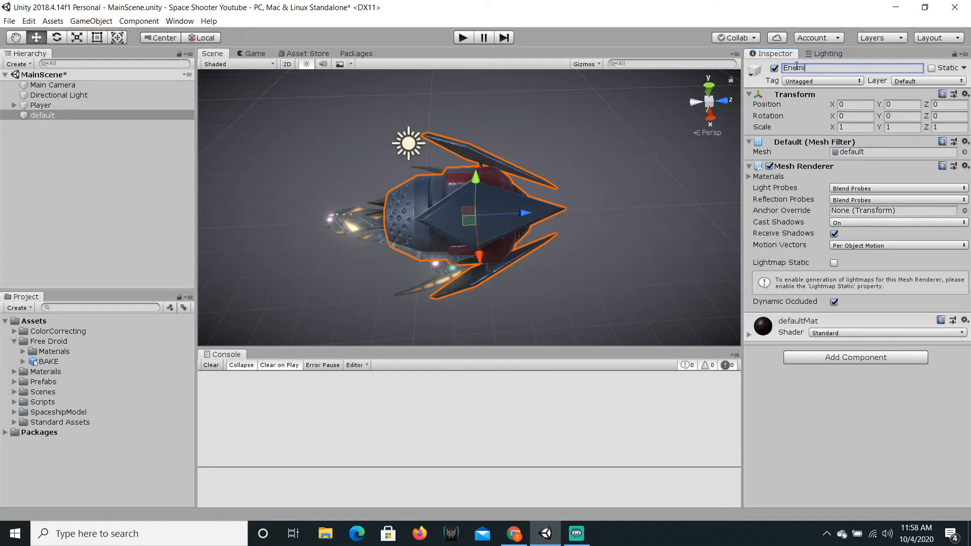
pyautogui.press('BackSpace')
pyautogui.write('ySpaceship')
pyautogui.press('Return')
# - Set the EnemySpaceship scale to 0.5 on X, Y and Z
pyautogui.click(859, 127)
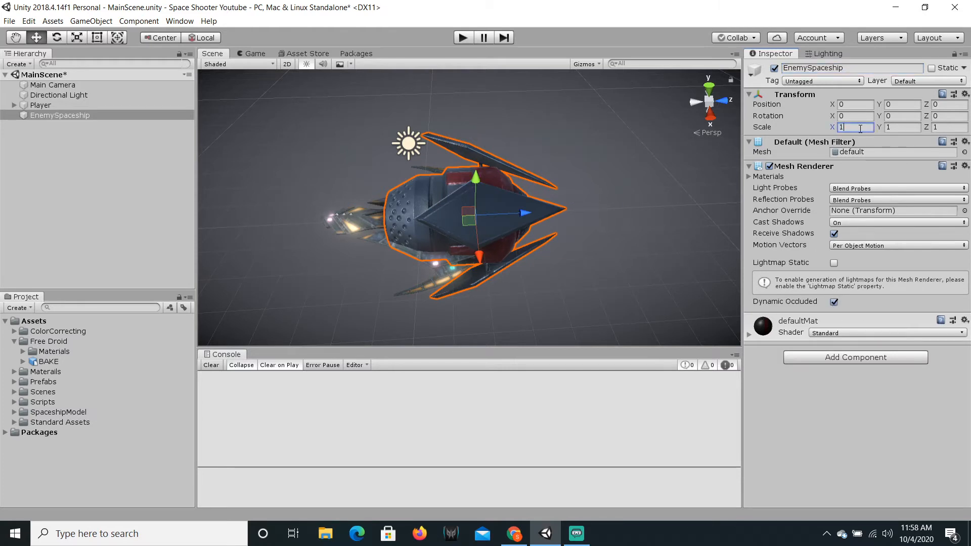
pyautogui.write('0.5')
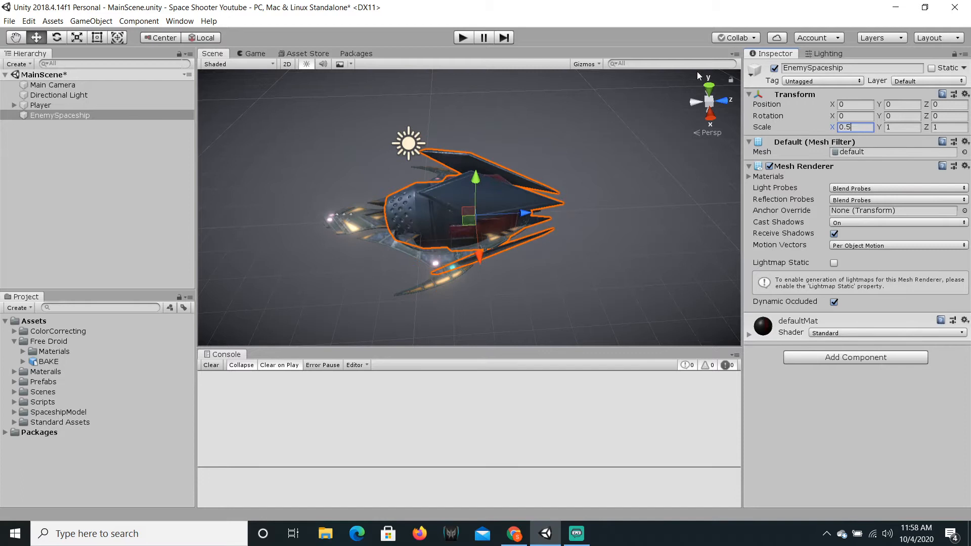
pyautogui.click(905, 128)
pyautogui.write('0.5')
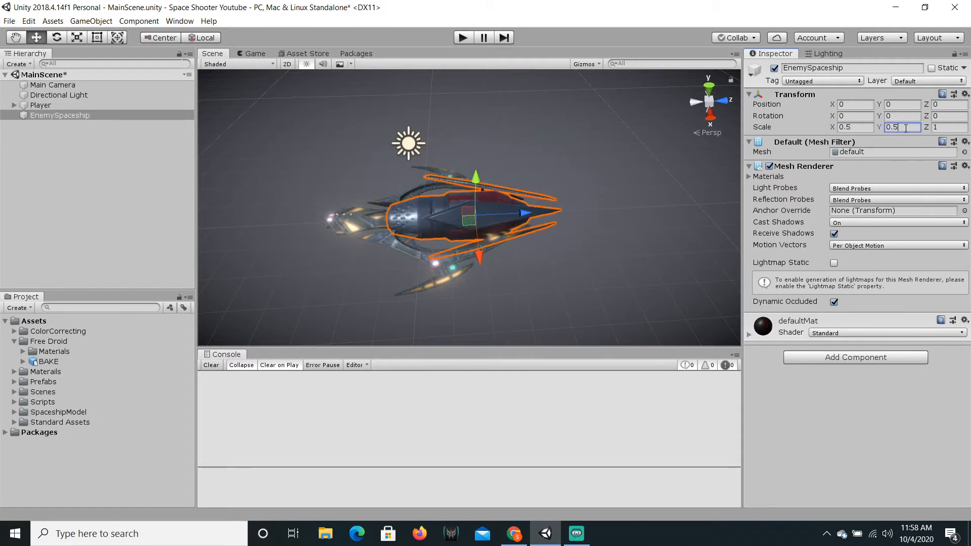
pyautogui.click(950, 127)
pyautogui.write('0.5')
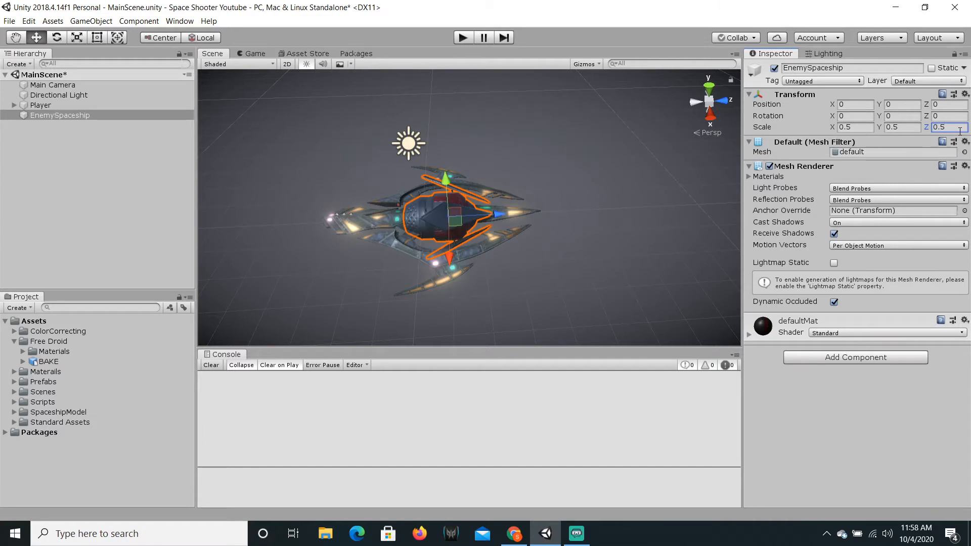
# - Check the scaled enemy in the game view and save the scene
pyautogui.click(253, 54)
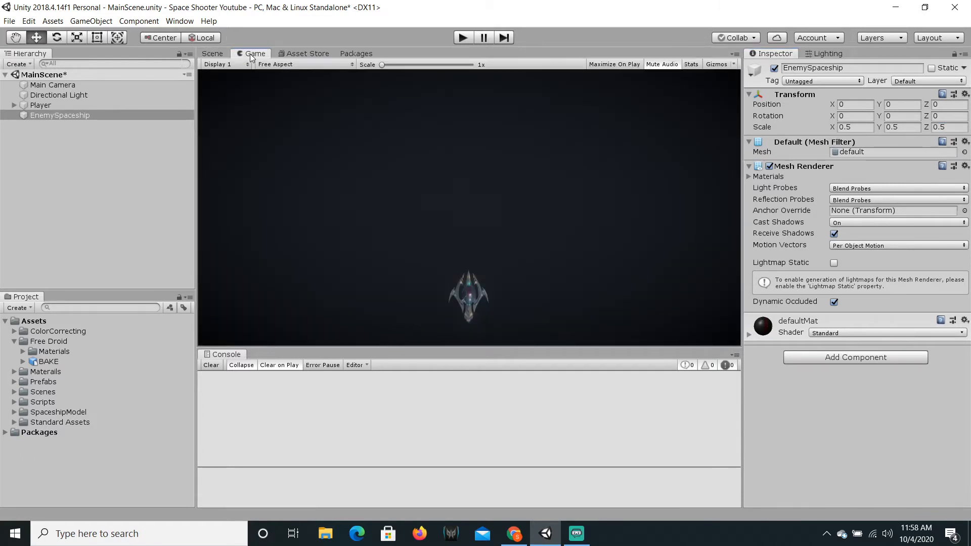
pyautogui.click(275, 98)
pyautogui.hotkey('ctrl', 's')
pyautogui.click(213, 54)
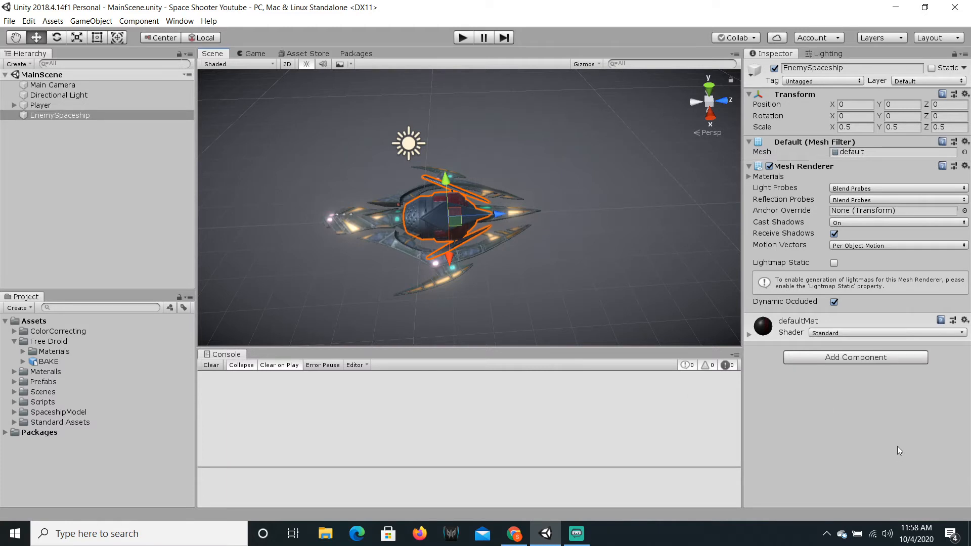
# - Add a Mesh Collider to EnemySpaceship, make it convex and inspect its shape around the droid
pyautogui.click(818, 354)
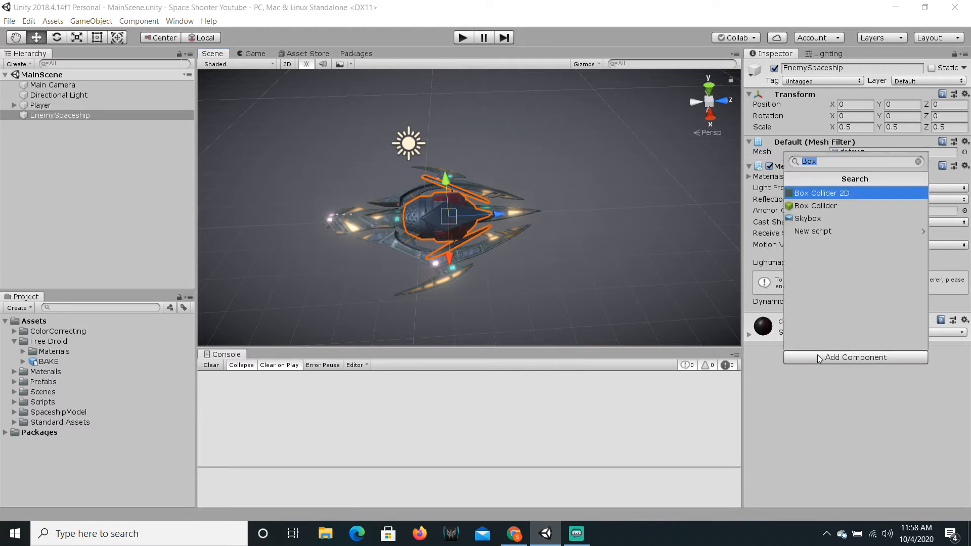
pyautogui.write('Mesh')
pyautogui.press('Down')
pyautogui.press('Down')
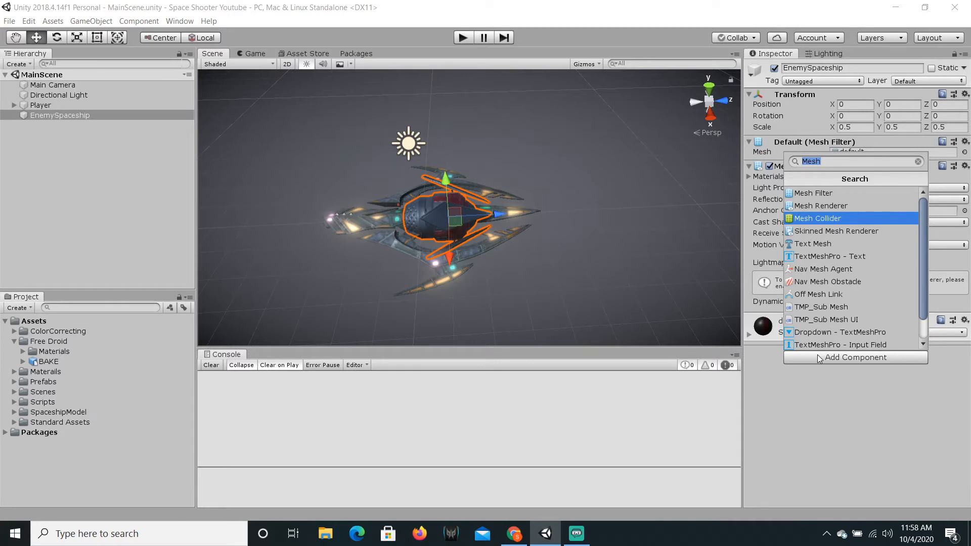
pyautogui.press('Return')
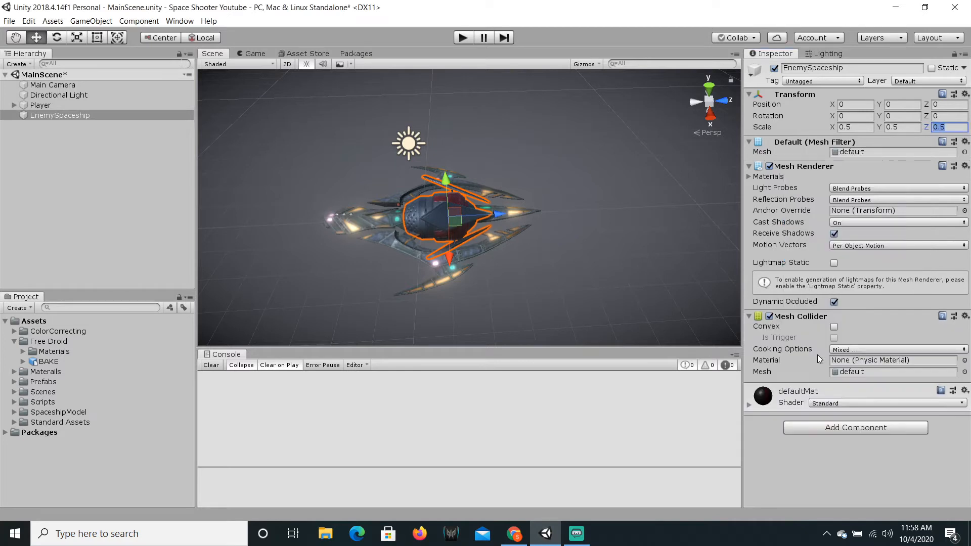
pyautogui.click(808, 444)
pyautogui.click(834, 327)
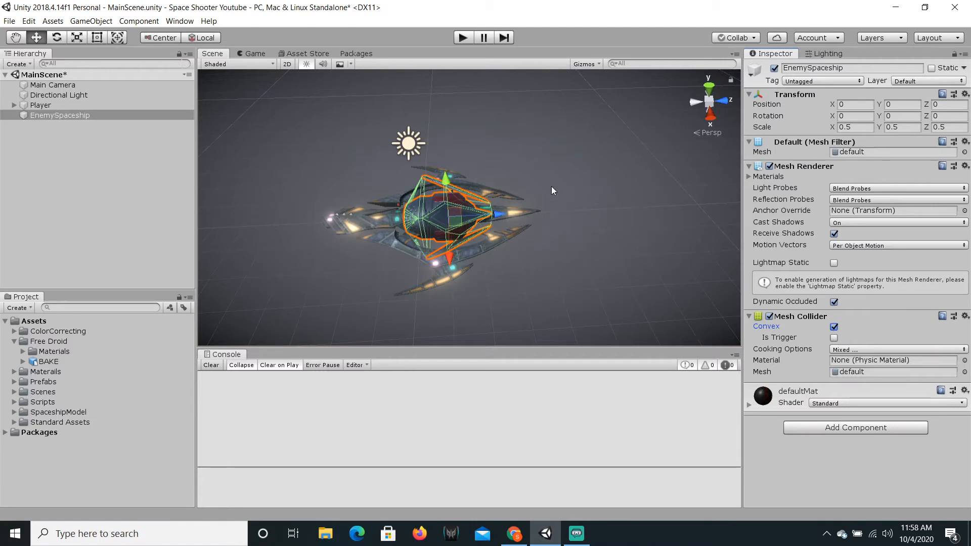
pyautogui.keyDown('alt'); pyautogui.moveTo(551, 186); pyautogui.dragTo(382, 170); pyautogui.keyUp('alt')
pyautogui.keyDown('alt'); pyautogui.scroll(10, 382, 169); pyautogui.keyUp('alt')
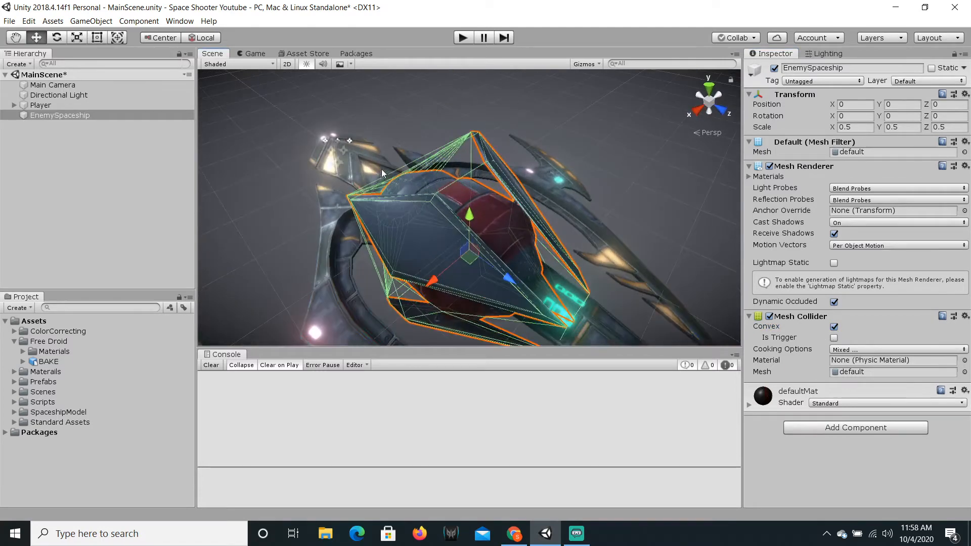
pyautogui.keyDown('alt'); pyautogui.moveTo(429, 208); pyautogui.dragTo(456, 171); pyautogui.keyUp('alt')
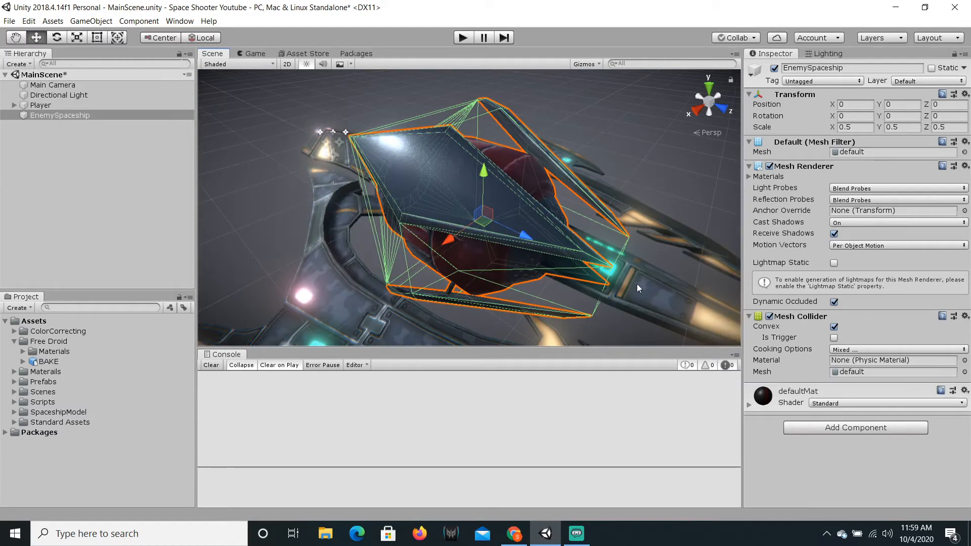
# - Try a Box Collider on EnemySpaceship, look at its bounds in collider editing mode and remove the component
pyautogui.click(832, 428)
pyautogui.write('box')
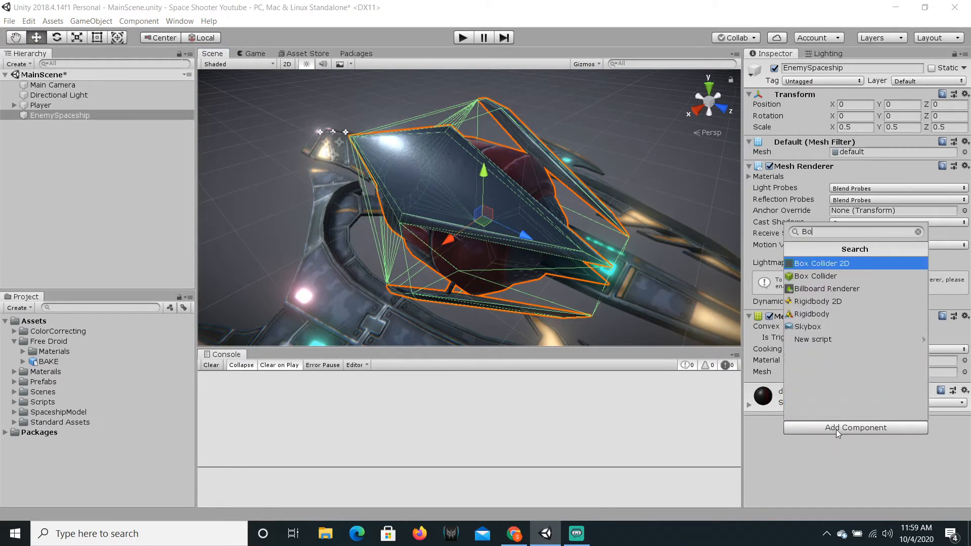
pyautogui.press('Return')
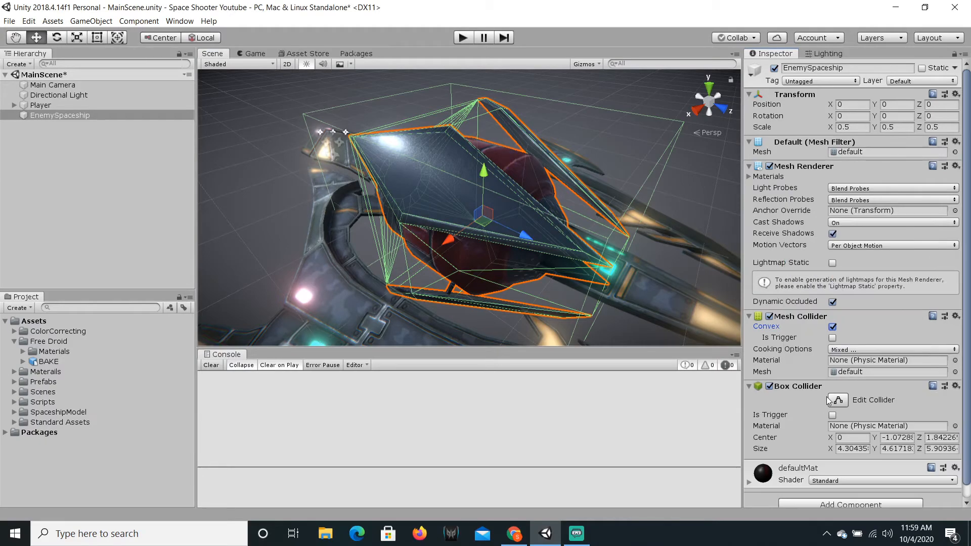
pyautogui.click(832, 400)
pyautogui.keyDown('alt'); pyautogui.moveTo(575, 242); pyautogui.dragTo(343, 85); pyautogui.keyUp('alt')
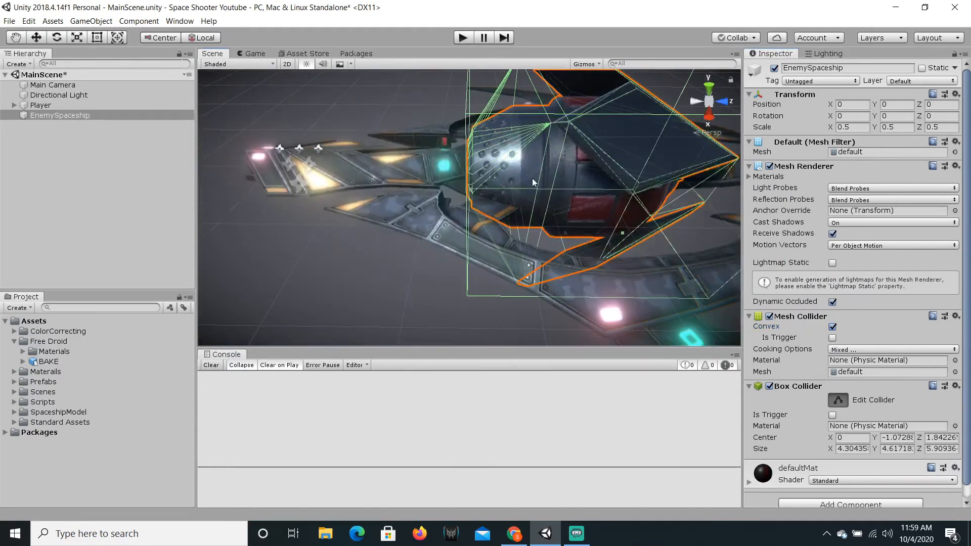
pyautogui.keyDown('alt'); pyautogui.moveTo(533, 182); pyautogui.dragTo(385, 167); pyautogui.keyUp('alt')
pyautogui.rightClick(807, 387)
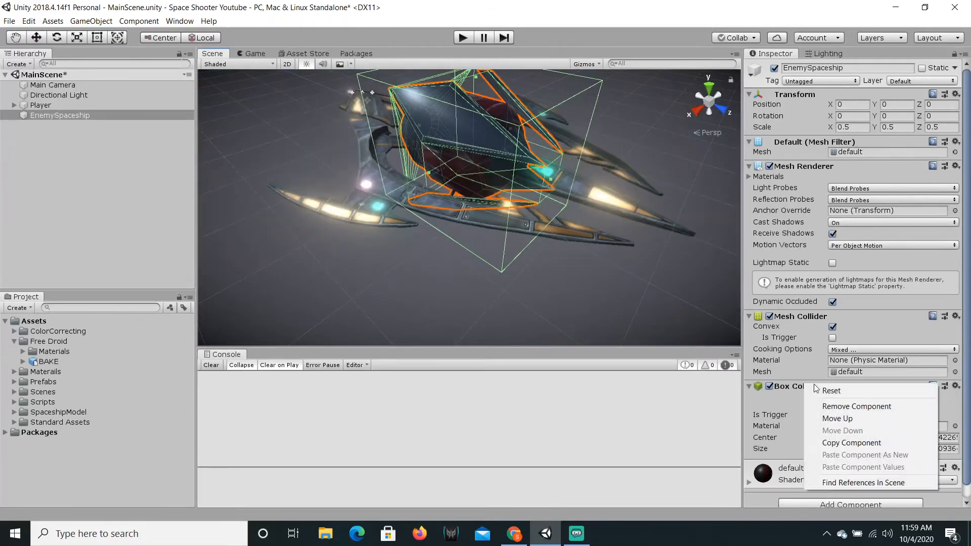
pyautogui.click(850, 407)
pyautogui.keyDown('alt'); pyautogui.moveTo(606, 243); pyautogui.dragTo(572, 203); pyautogui.keyUp('alt')
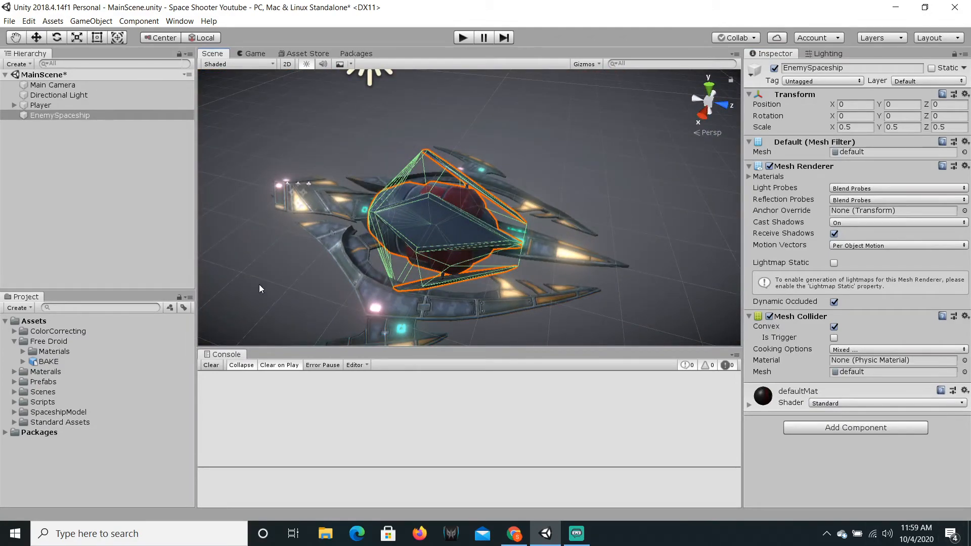
# - Try a convex Mesh Collider on the Player object, inspect it around the ship and remove the component
pyautogui.click(48, 105)
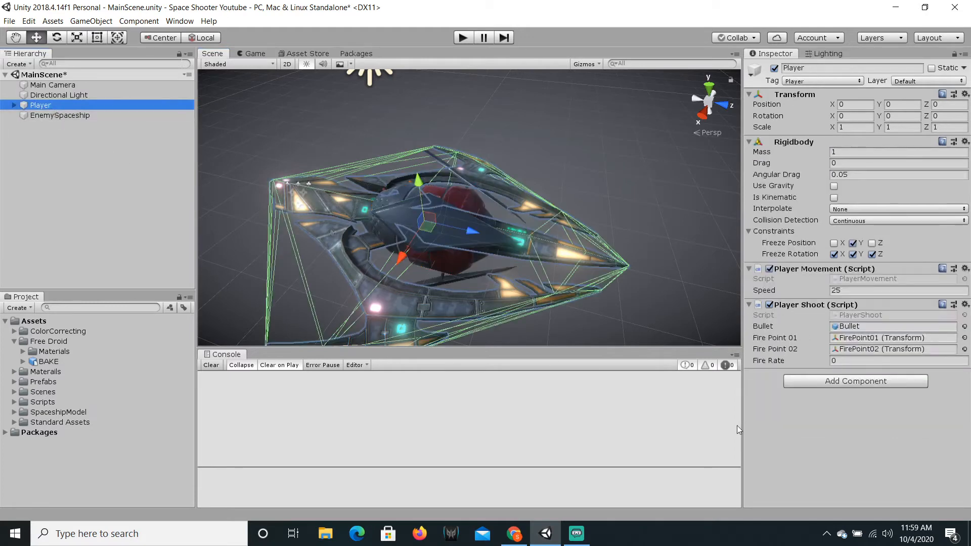
pyautogui.click(793, 382)
pyautogui.write('Mesh')
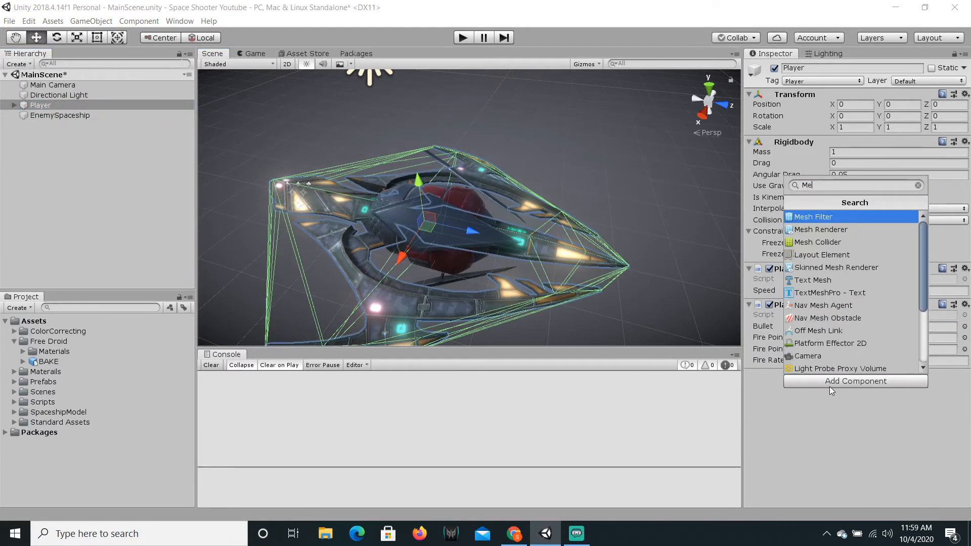
pyautogui.press('Down')
pyautogui.press('Down')
pyautogui.press('Return')
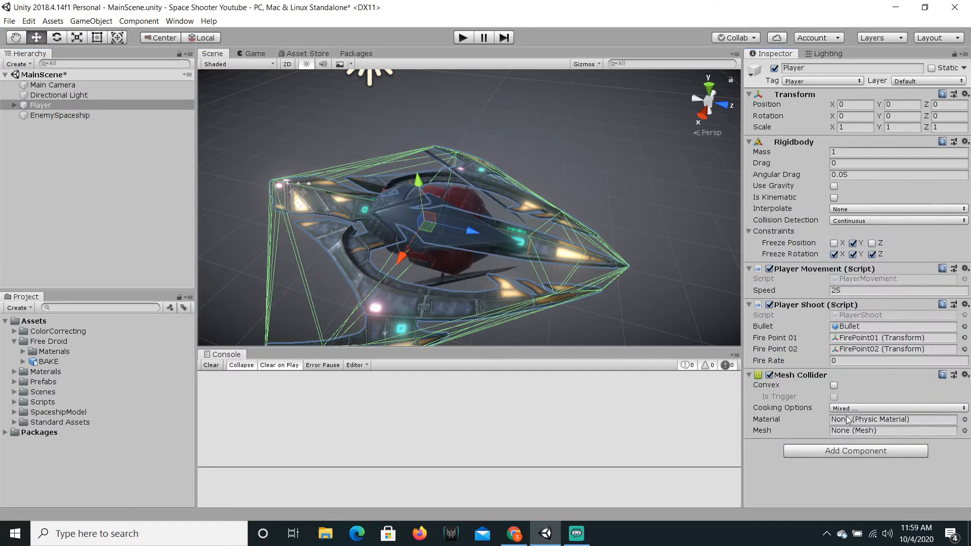
pyautogui.click(834, 385)
pyautogui.keyDown('alt'); pyautogui.moveTo(472, 238); pyautogui.dragTo(517, 165); pyautogui.keyUp('alt')
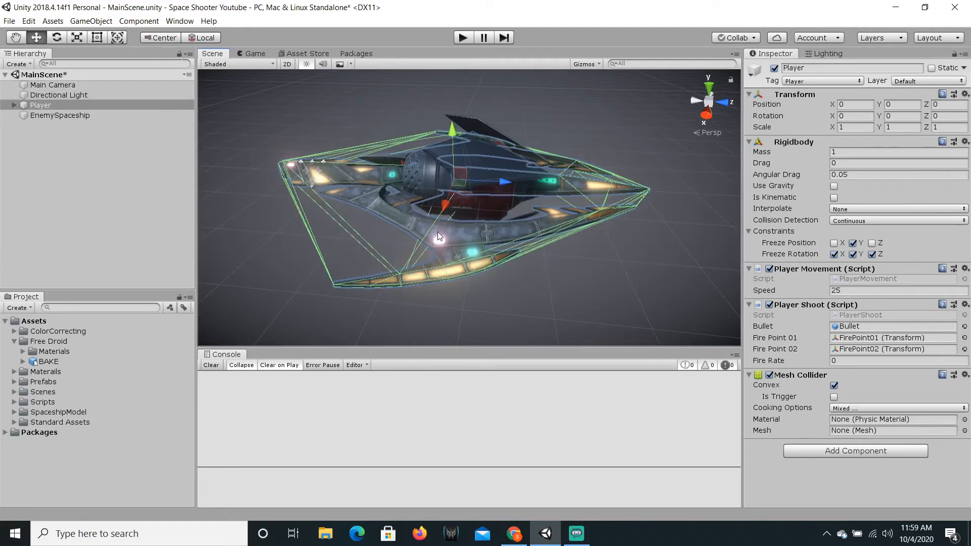
pyautogui.rightClick(799, 376)
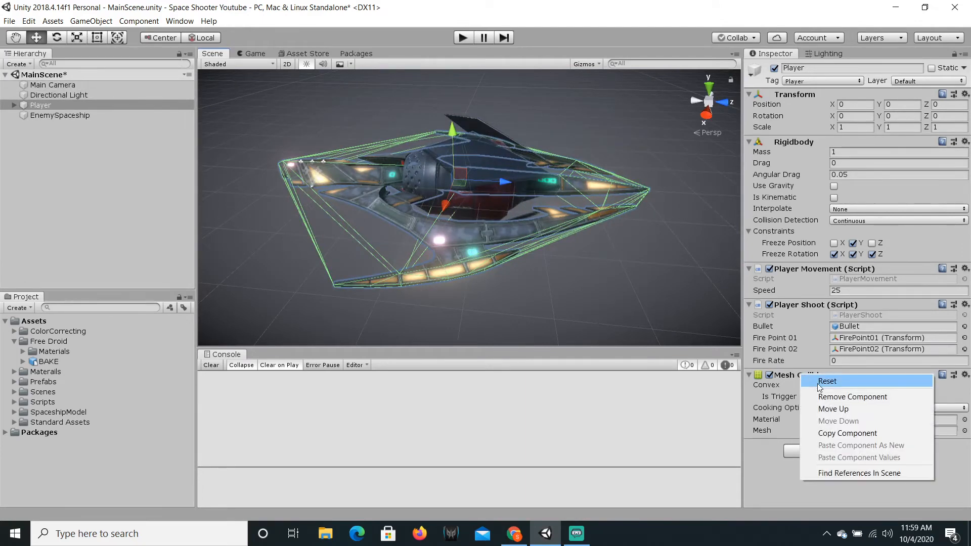
pyautogui.click(832, 398)
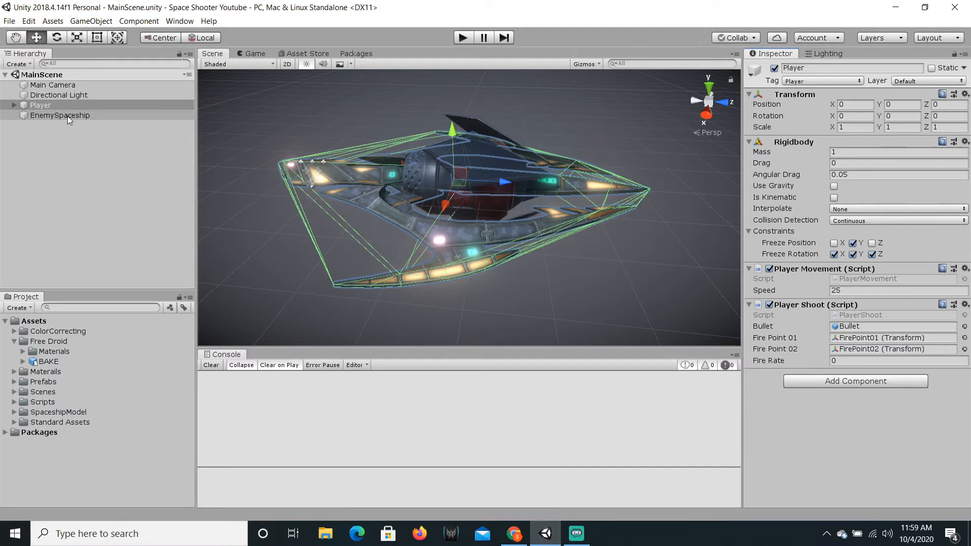
pyautogui.keyDown('alt'); pyautogui.moveTo(426, 235); pyautogui.dragTo(334, 202); pyautogui.keyUp('alt')
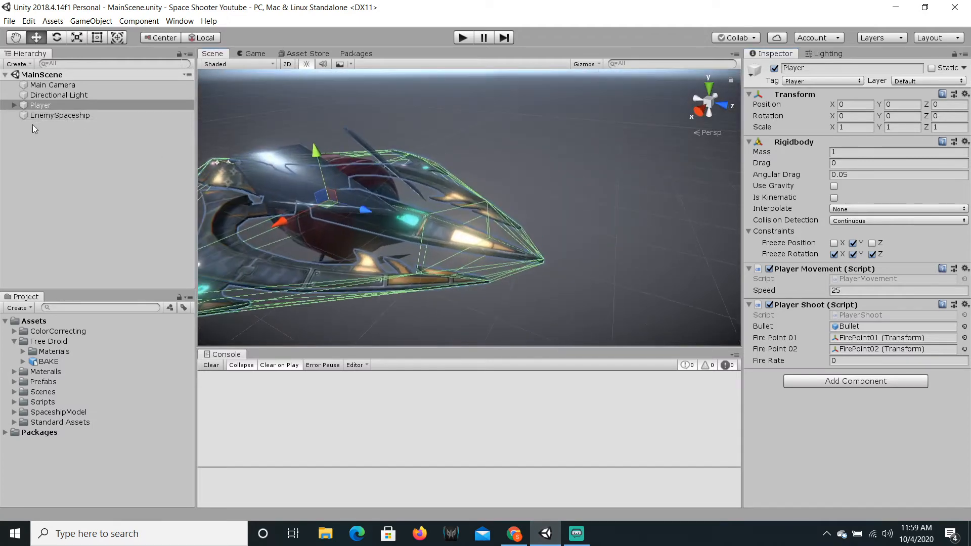
# - Add a Rigidbody to EnemySpaceship with its Y position frozen and gravity turned off, and save the scene
pyautogui.click(67, 117)
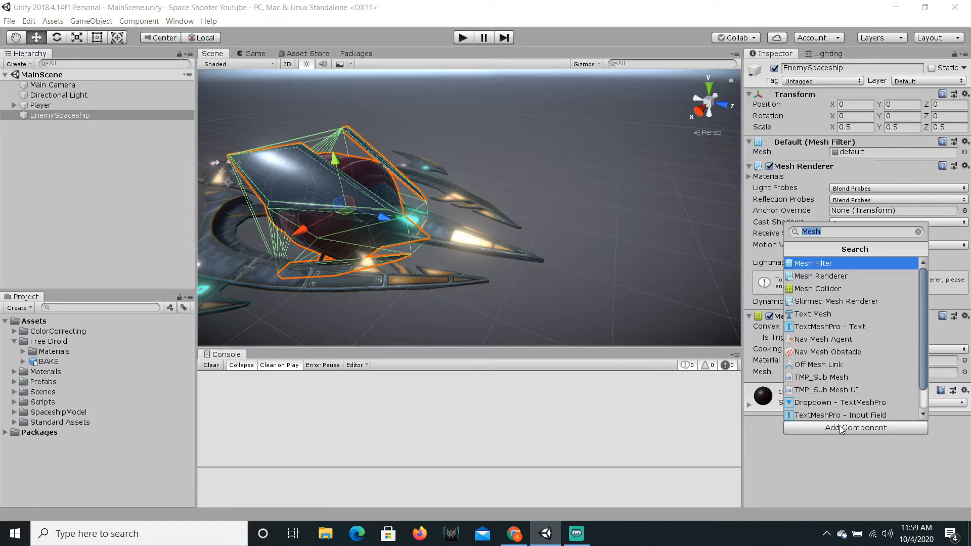
pyautogui.write('rigid')
pyautogui.press('Return')
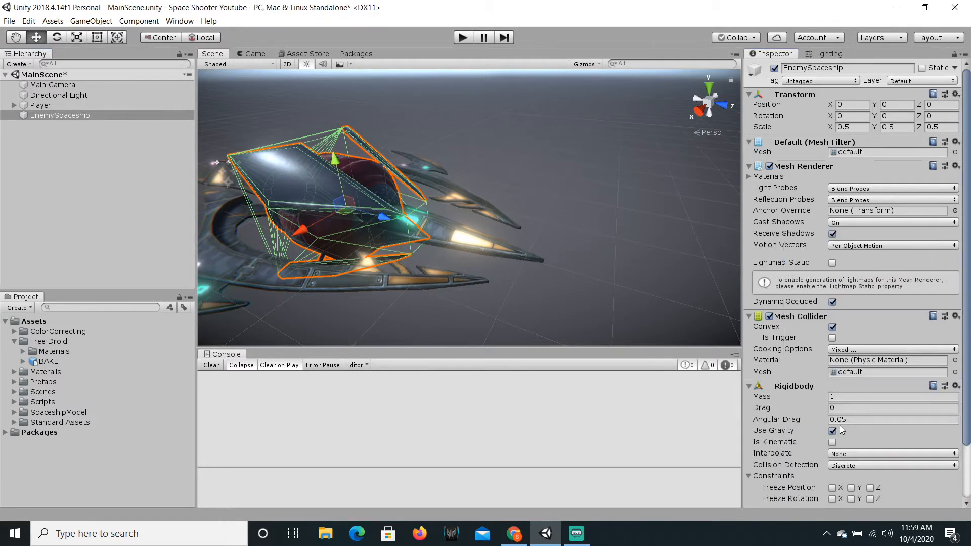
pyautogui.scroll(-3, 844, 369)
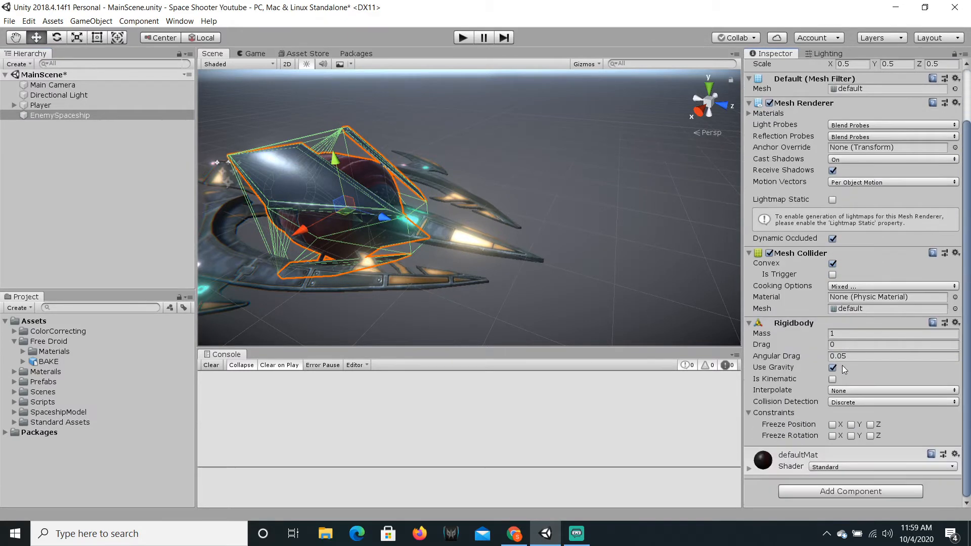
pyautogui.click(852, 424)
pyautogui.click(832, 368)
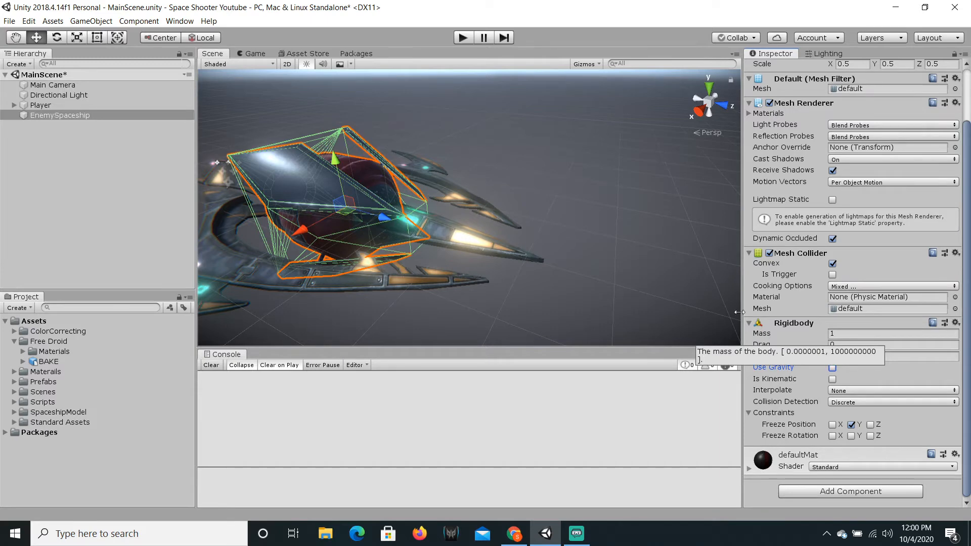
pyautogui.hotkey('ctrl', 's')
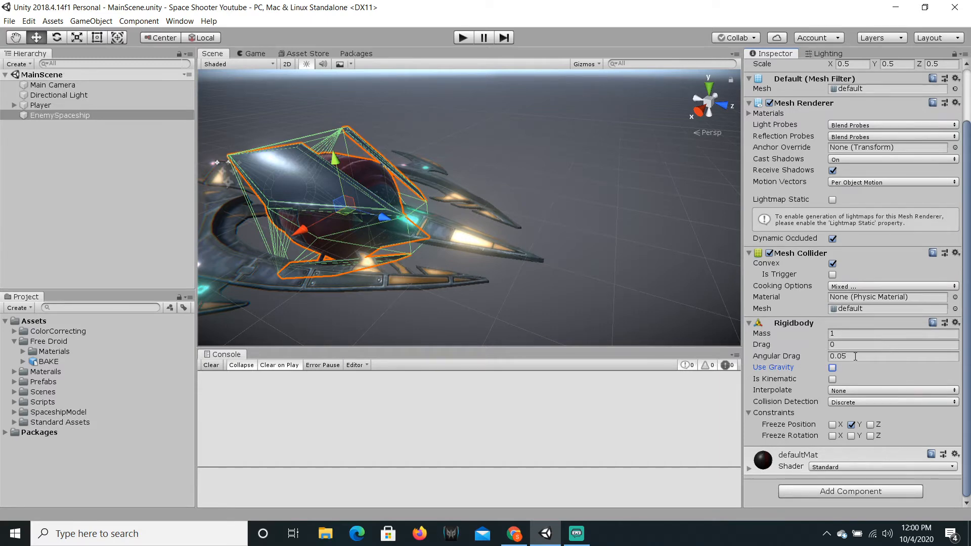
# - Freeze the X and Y rotation of EnemySpaceship's Rigidbody and save the scene
pyautogui.click(832, 436)
pyautogui.click(851, 436)
pyautogui.hotkey('ctrl', 's')
# - Switch to Chrome, show the downloaded spaceship.zip in its folder and open the archive
pyautogui.click(577, 533)
pyautogui.click(539, 536)
pyautogui.click(515, 531)
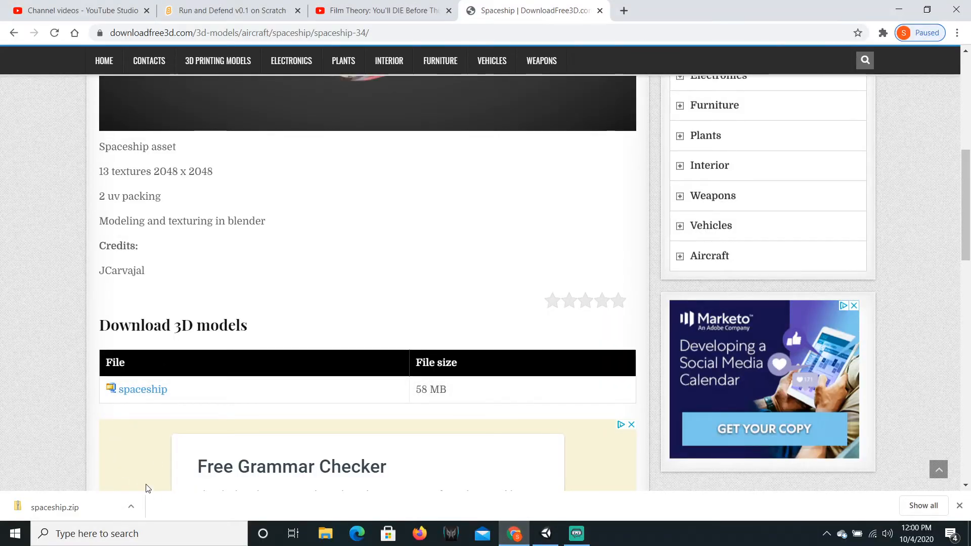
pyautogui.click(131, 506)
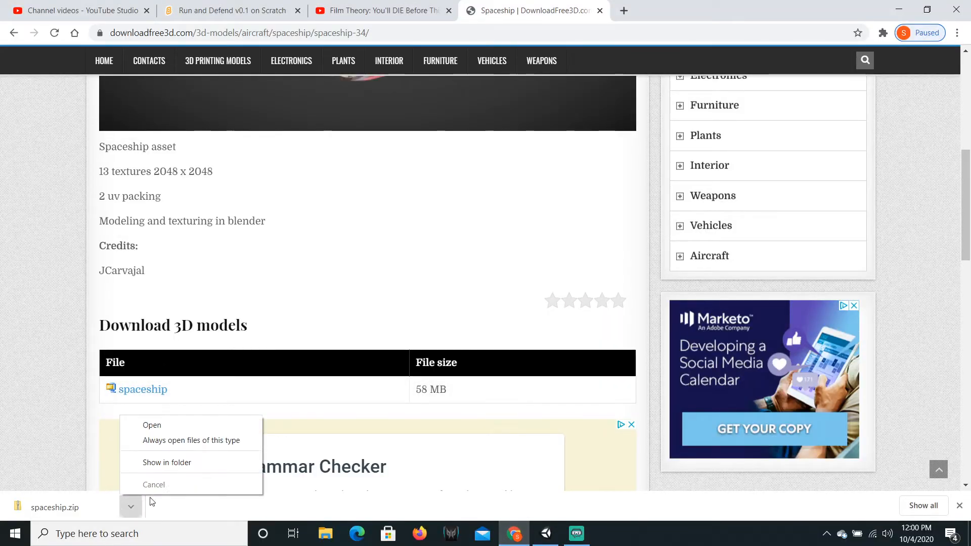
pyautogui.click(171, 466)
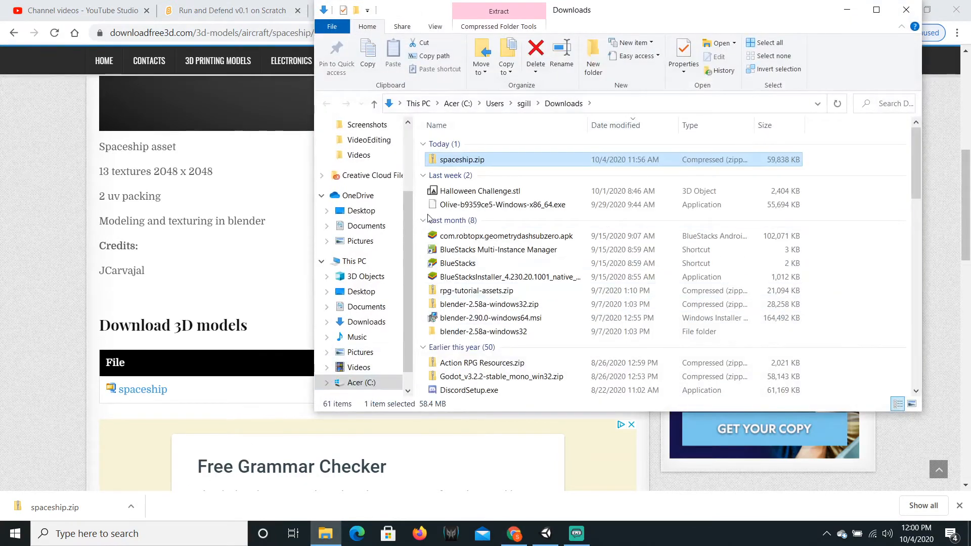
pyautogui.doubleClick(491, 159)
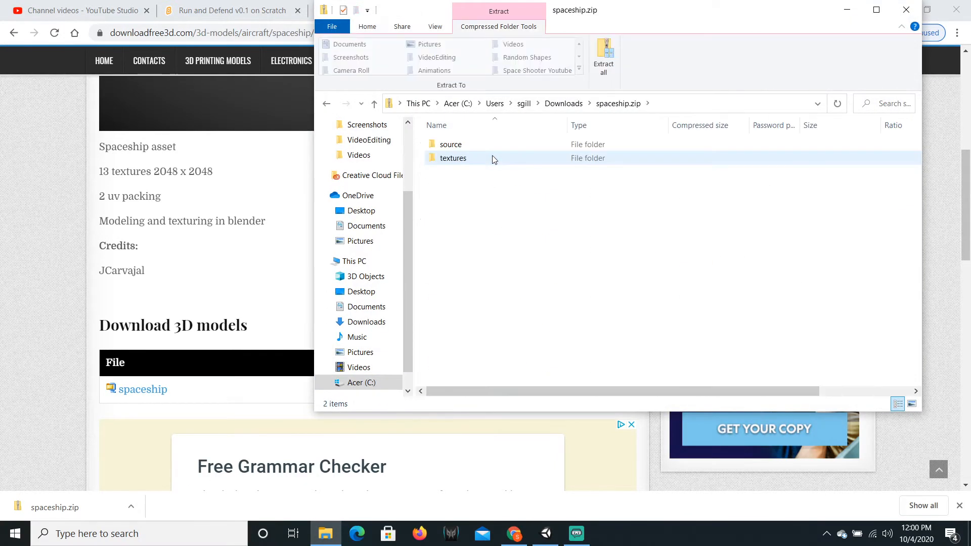
# - Look through the archive's source folder and Ship.zip, and extract all of spaceship.zip into the Downloads\spaceship folder
pyautogui.doubleClick(500, 148)
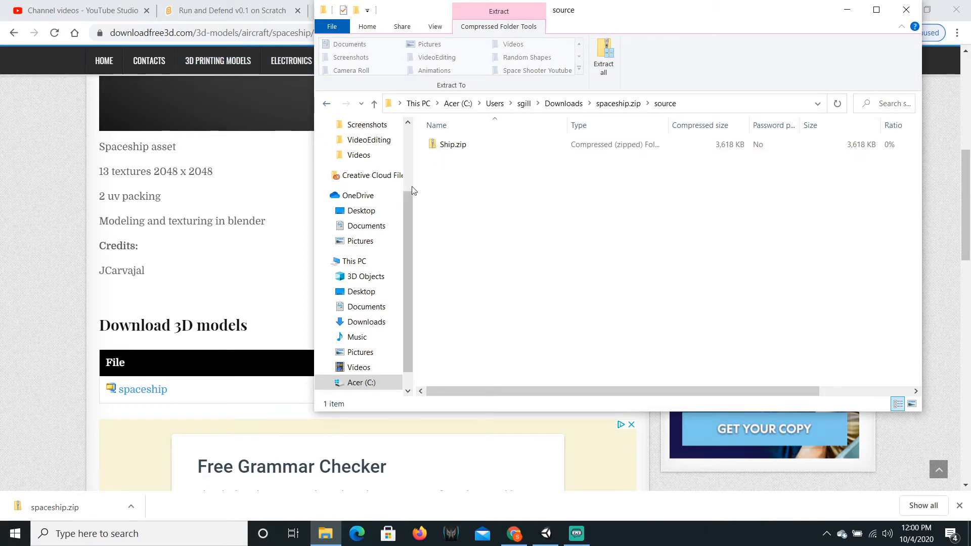
pyautogui.click(476, 152)
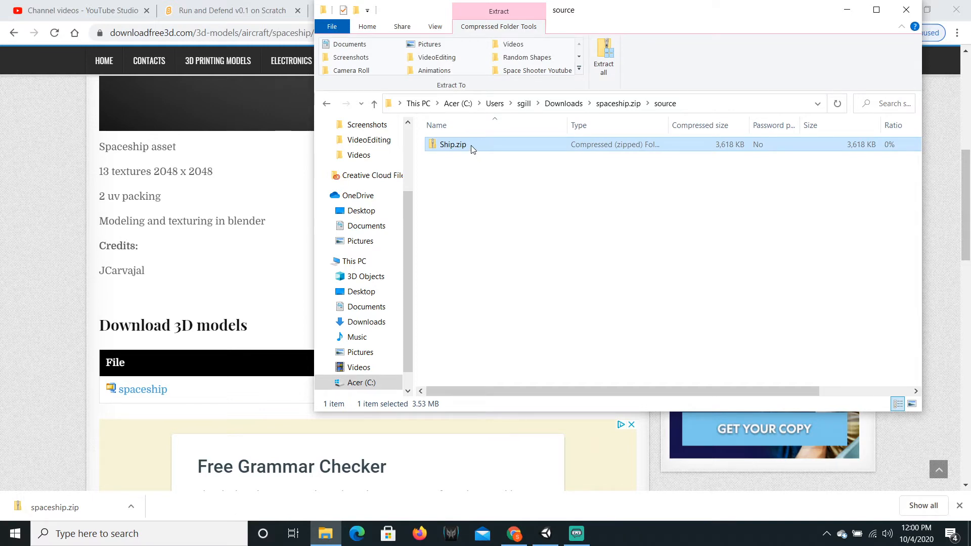
pyautogui.doubleClick(472, 146)
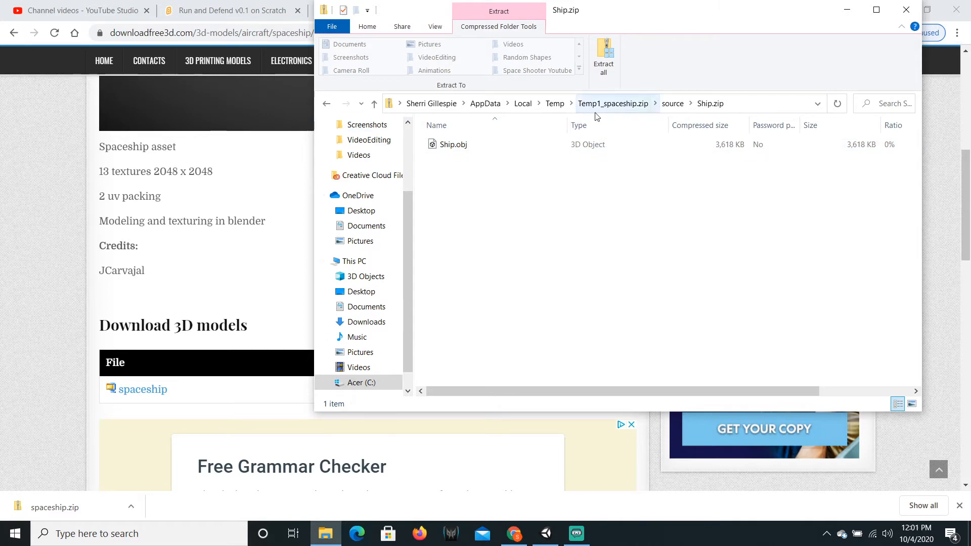
pyautogui.click(708, 107)
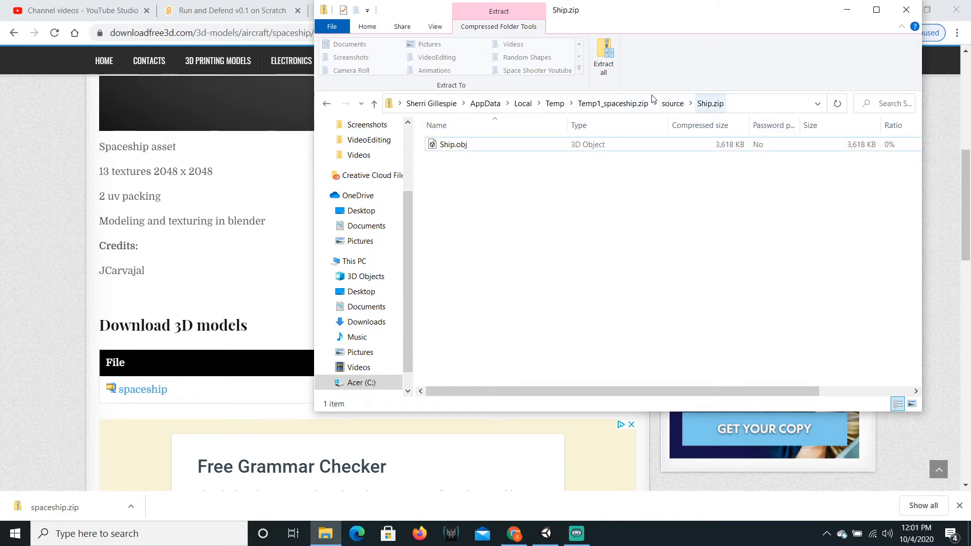
pyautogui.click(327, 103)
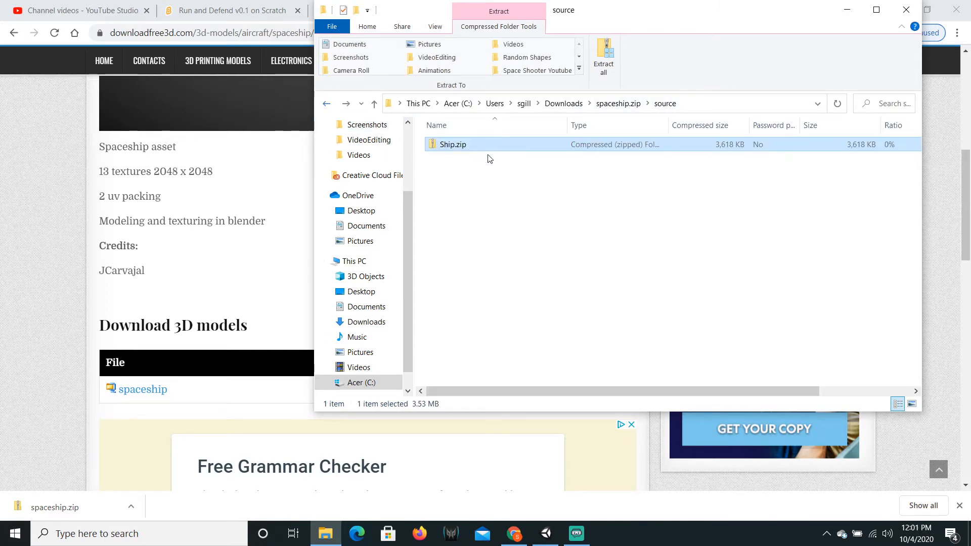
pyautogui.click(604, 64)
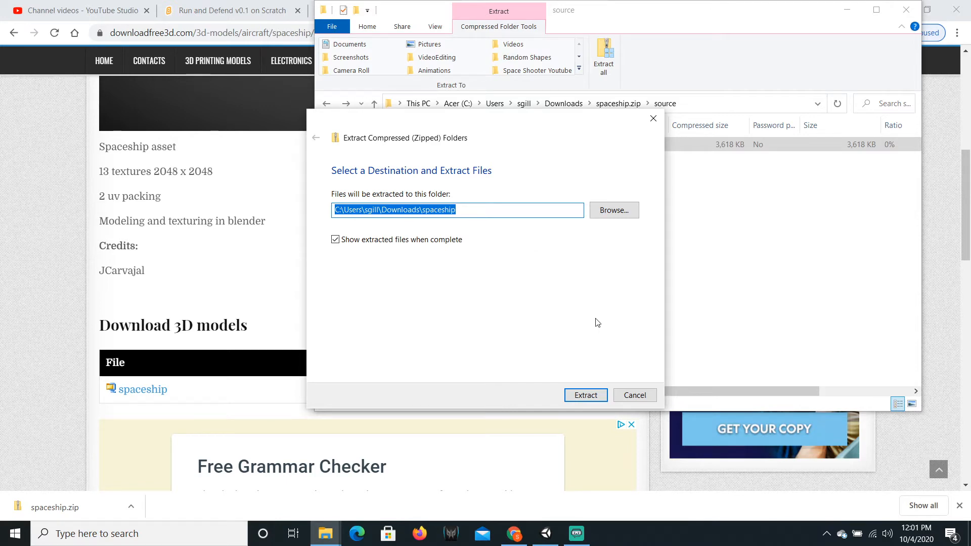
pyautogui.click(582, 396)
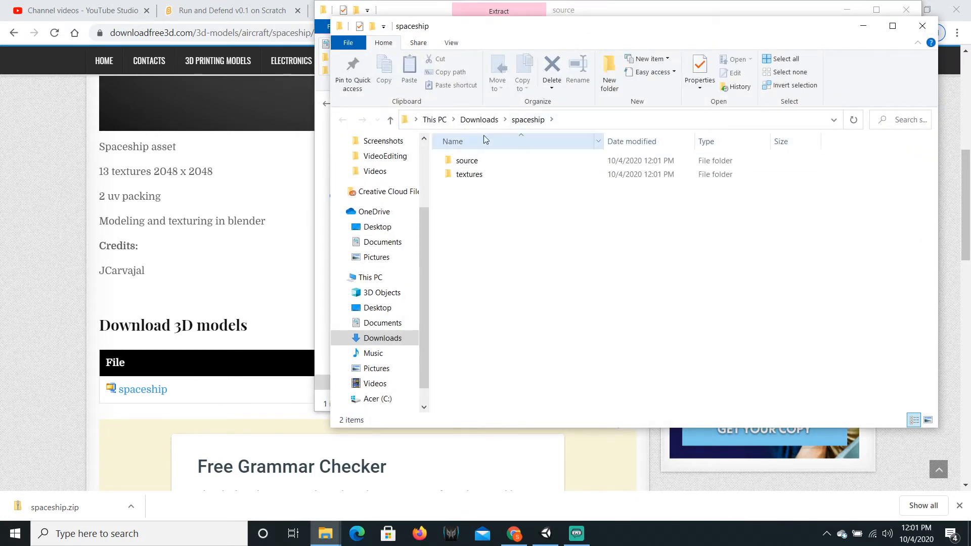
# - Extract Ship.zip from the extracted source folder into its own Ship folder and close the file windows
pyautogui.doubleClick(506, 167)
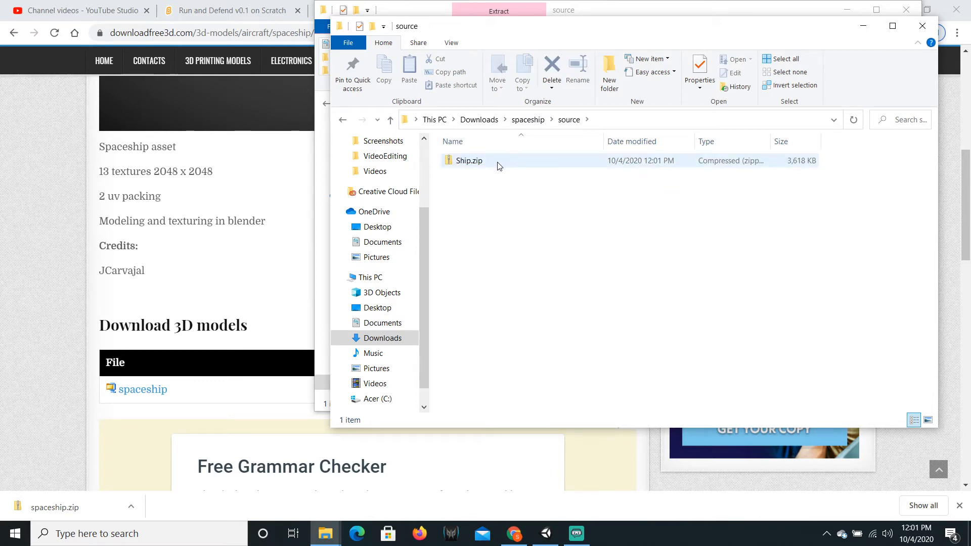
pyautogui.doubleClick(499, 166)
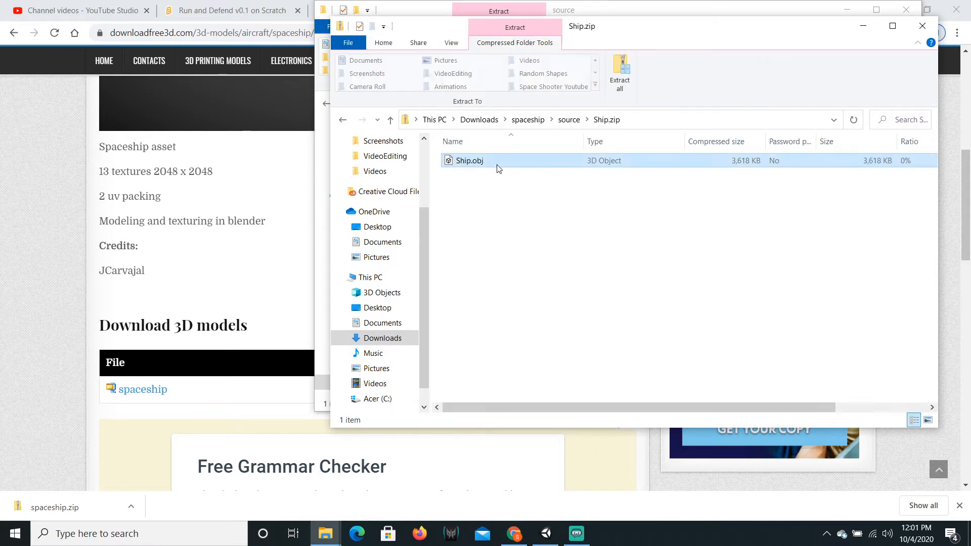
pyautogui.click(621, 76)
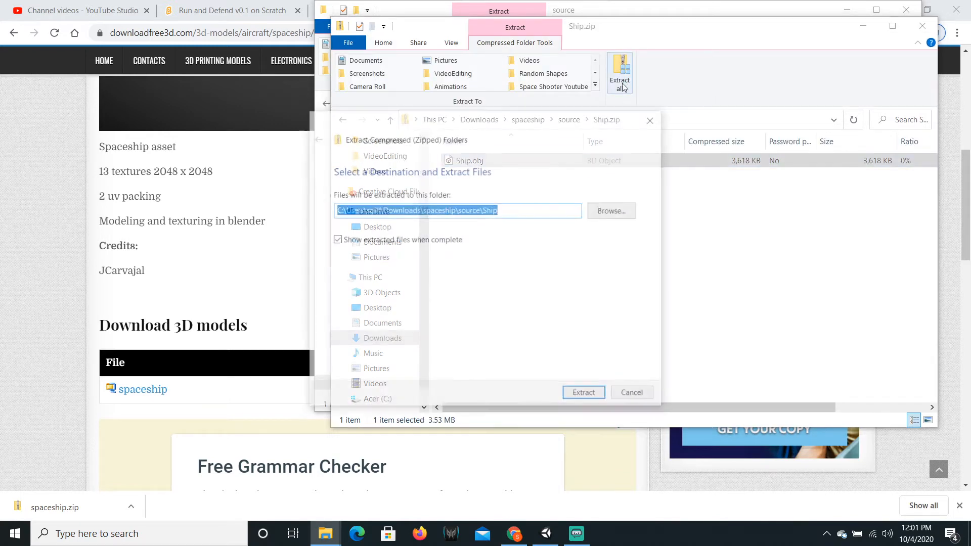
pyautogui.click(577, 395)
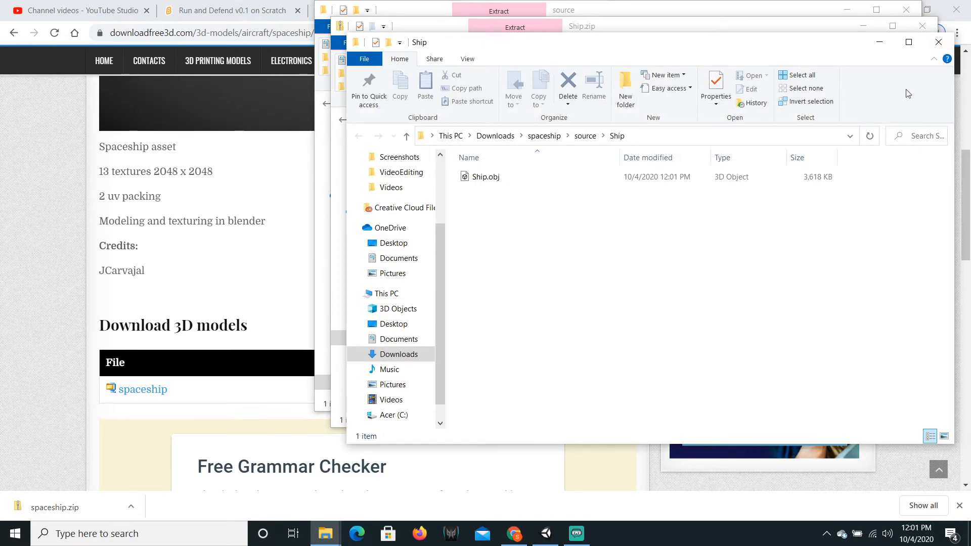
pyautogui.click(934, 45)
pyautogui.click(906, 10)
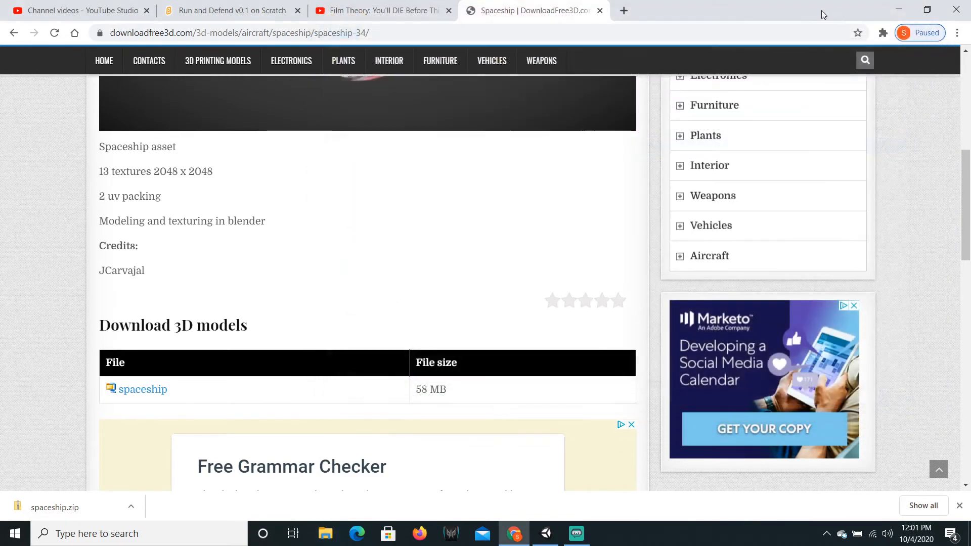
# - Switch to Unity and import the extracted Ship folder from Downloads\spaceship\source into the project's Assets
pyautogui.click(545, 534)
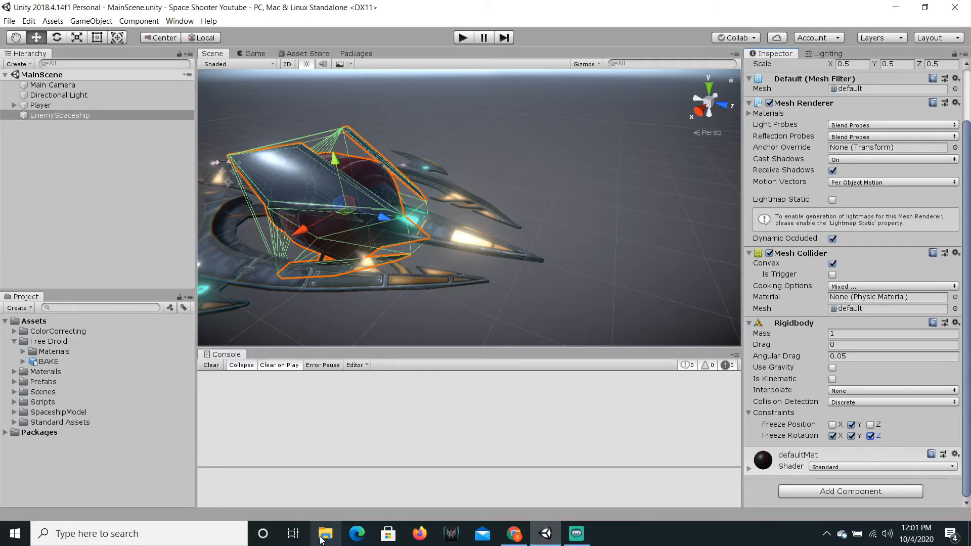
pyautogui.click(323, 536)
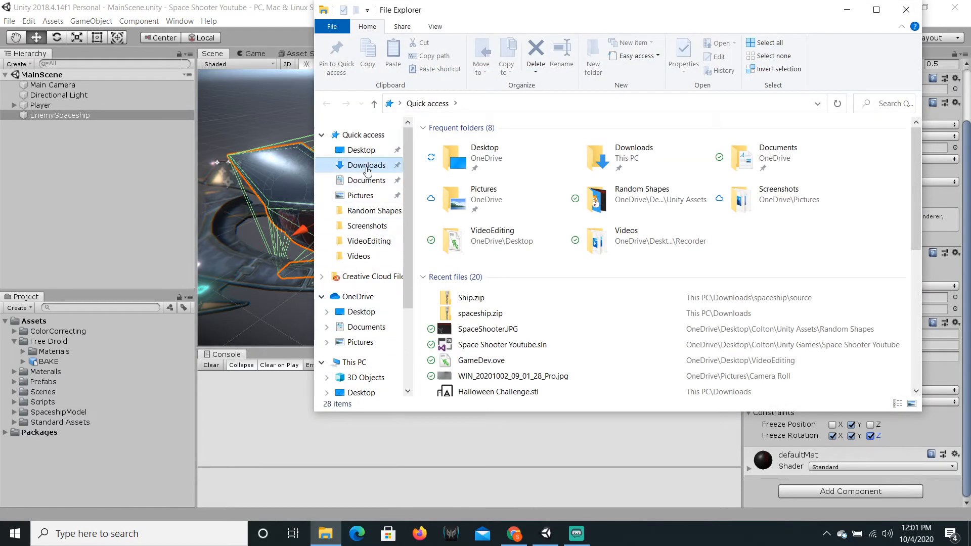
pyautogui.click(366, 166)
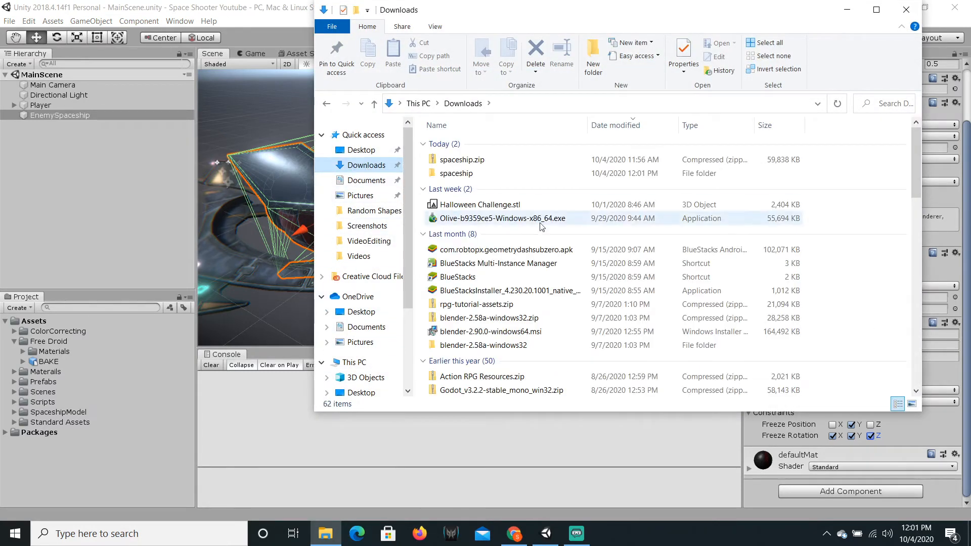
pyautogui.doubleClick(496, 181)
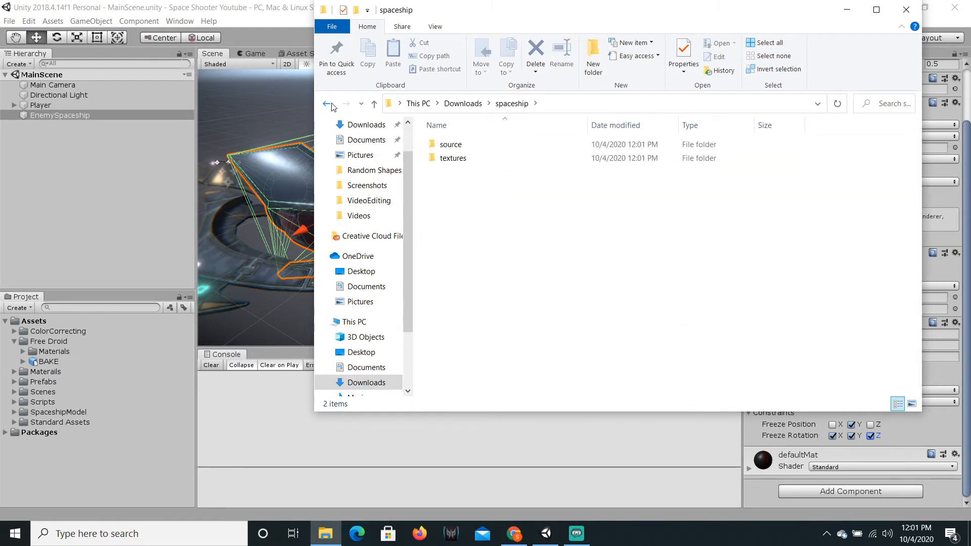
pyautogui.doubleClick(463, 145)
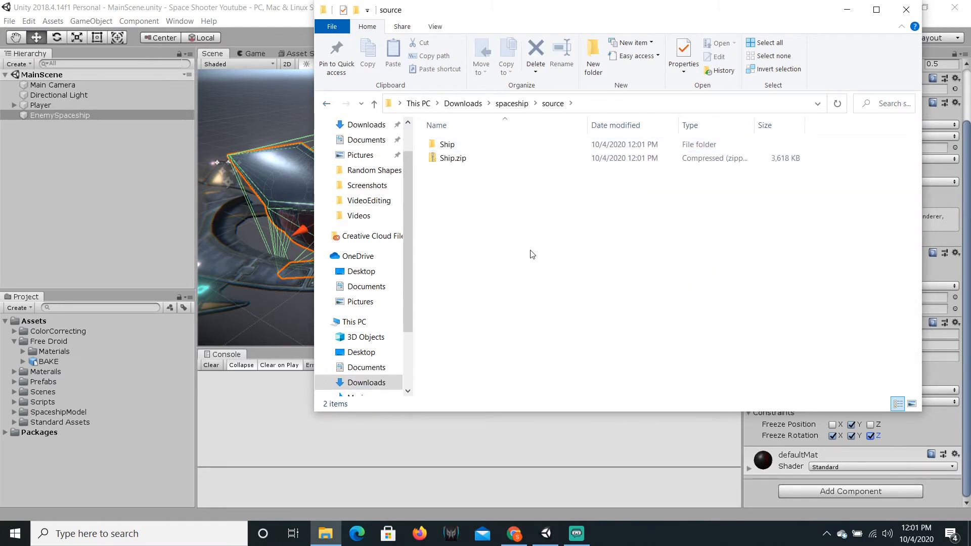
pyautogui.moveTo(481, 149); pyautogui.dragTo(91, 426)
pyautogui.click(460, 147)
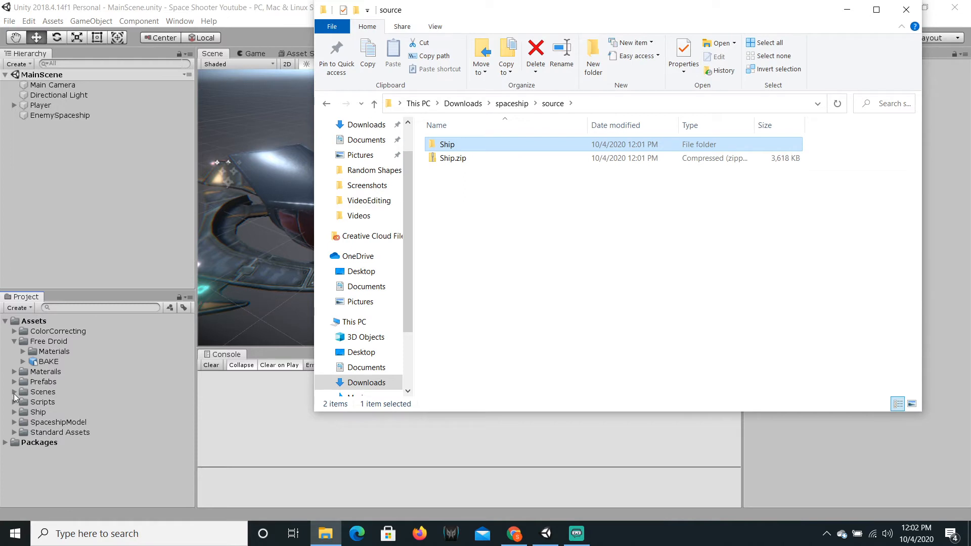
# - Try the imported Ship model in the scene, remove it from the hierarchy and save the scene
pyautogui.click(15, 412)
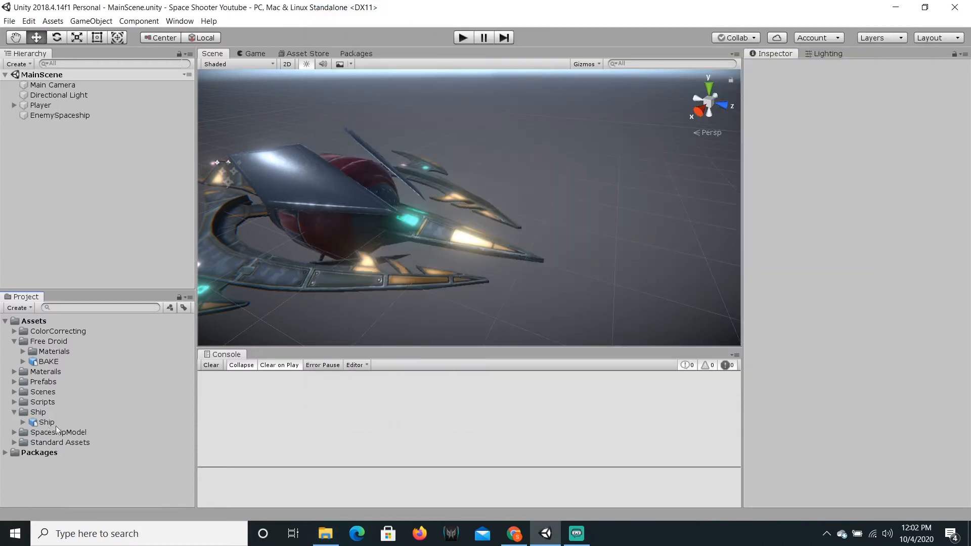
pyautogui.click(59, 423)
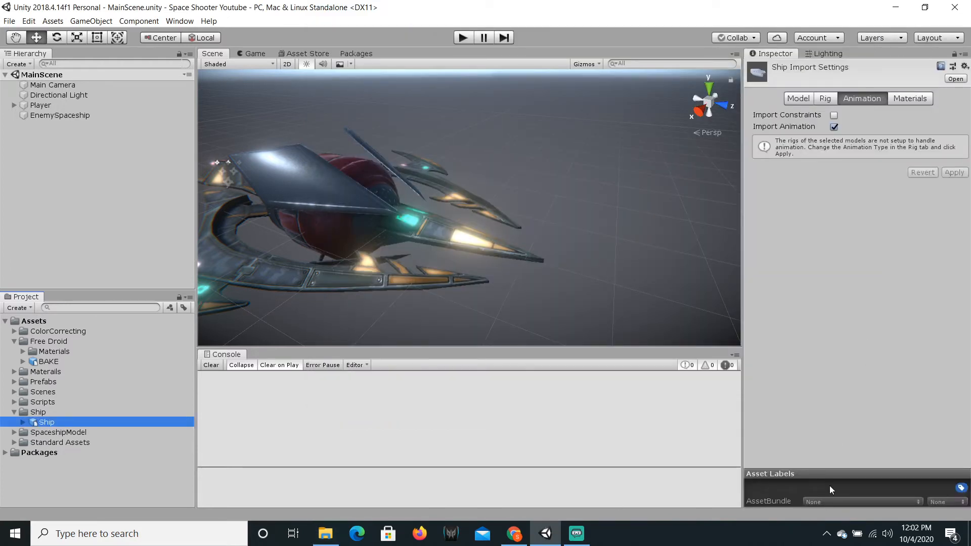
pyautogui.moveTo(123, 424); pyautogui.dragTo(35, 202)
pyautogui.keyDown('alt'); pyautogui.moveTo(380, 255); pyautogui.dragTo(414, 237); pyautogui.keyUp('alt')
pyautogui.click(70, 126)
pyautogui.press('Delete')
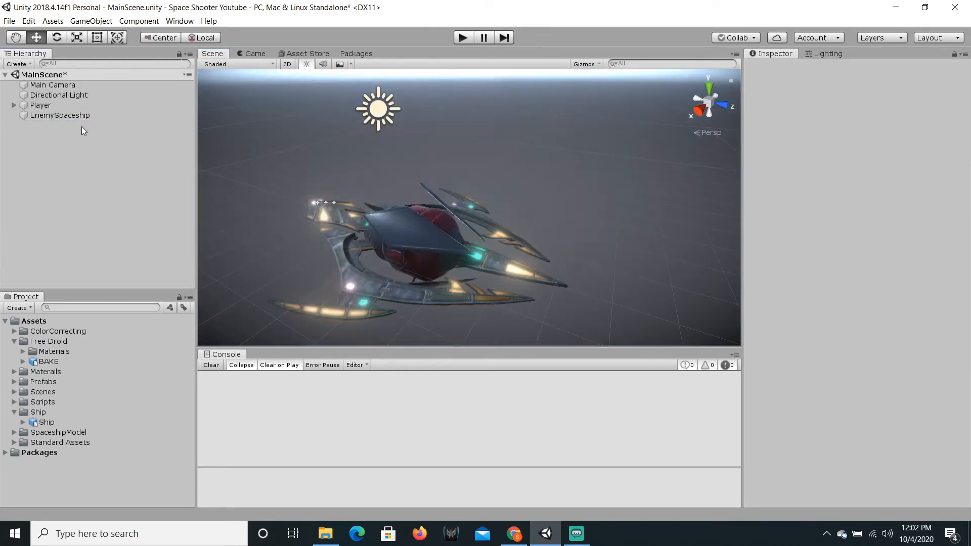
pyautogui.hotkey('ctrl', 's')
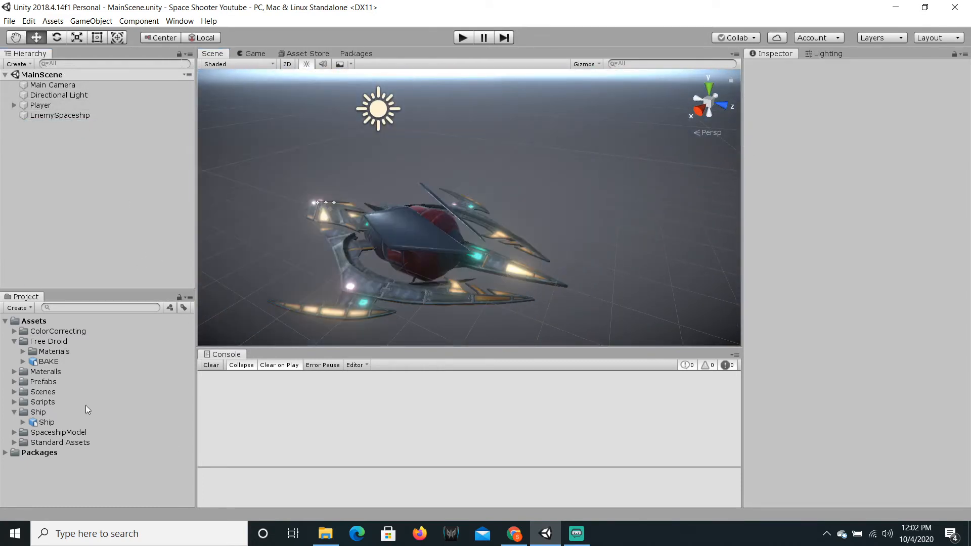
# - Import the whole extracted spaceship folder, with its source and textures, from Downloads into the Unity project's Assets
pyautogui.click(325, 533)
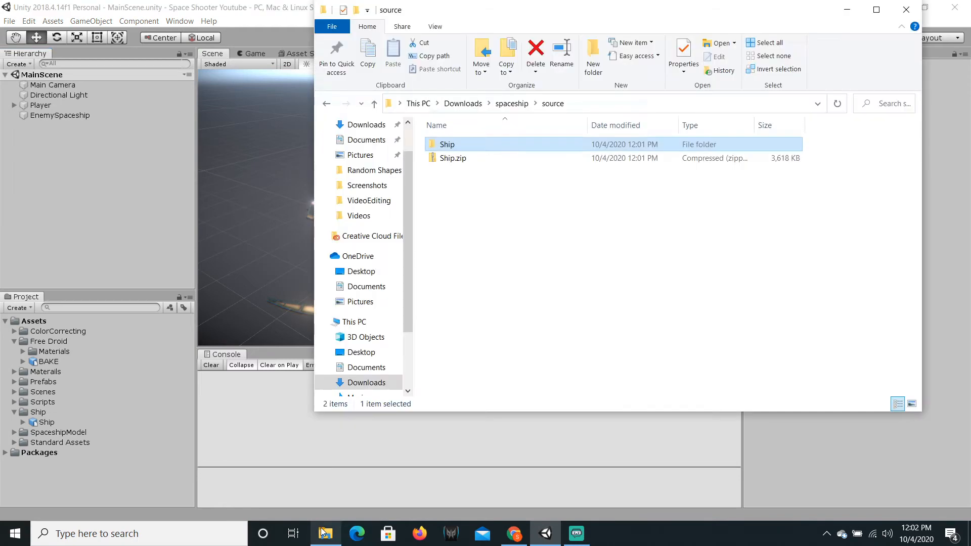
pyautogui.click(512, 104)
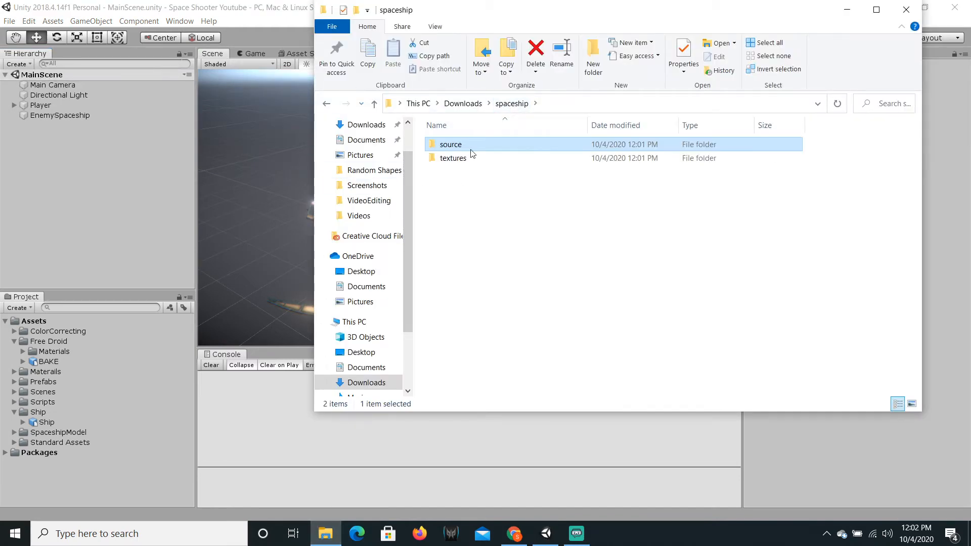
pyautogui.click(463, 103)
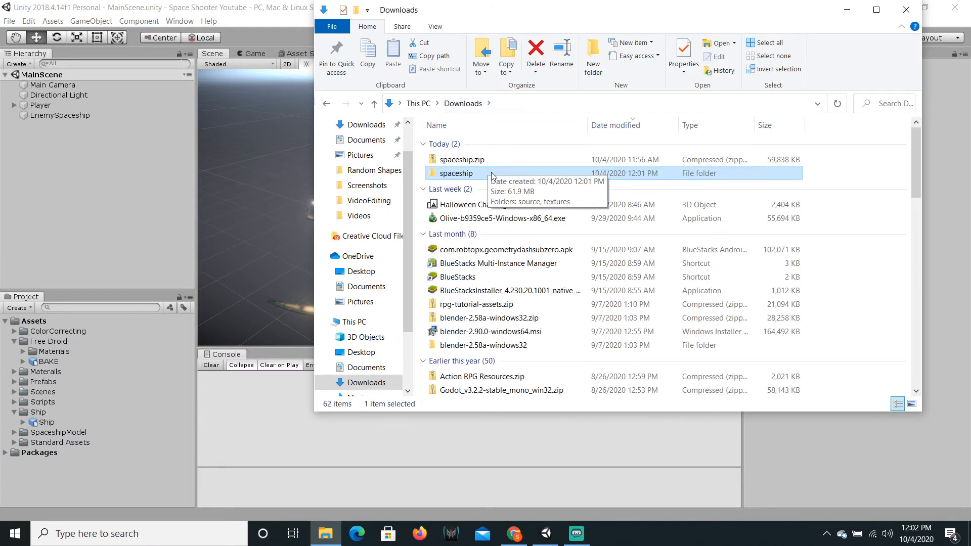
pyautogui.moveTo(491, 175); pyautogui.dragTo(41, 326)
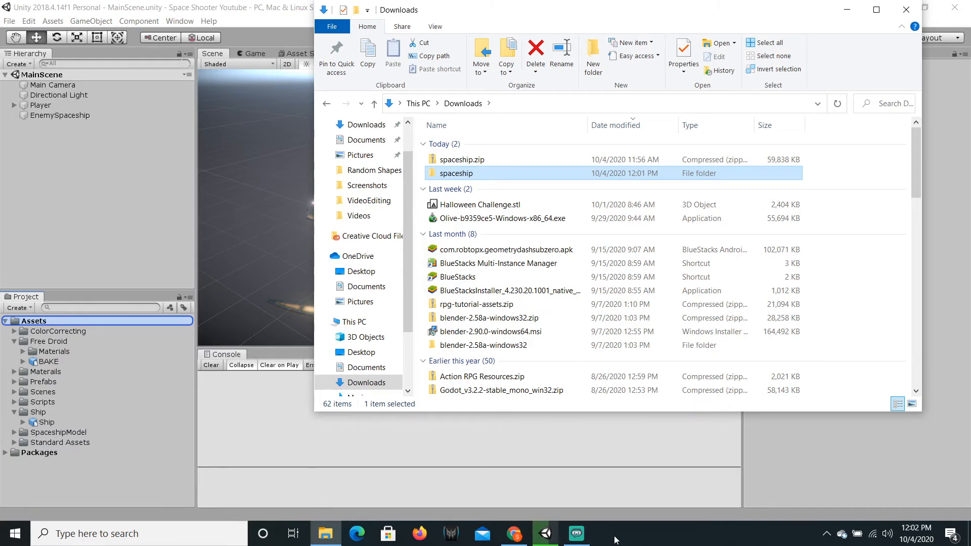
pyautogui.moveTo(545, 533)
pyautogui.click(559, 482)
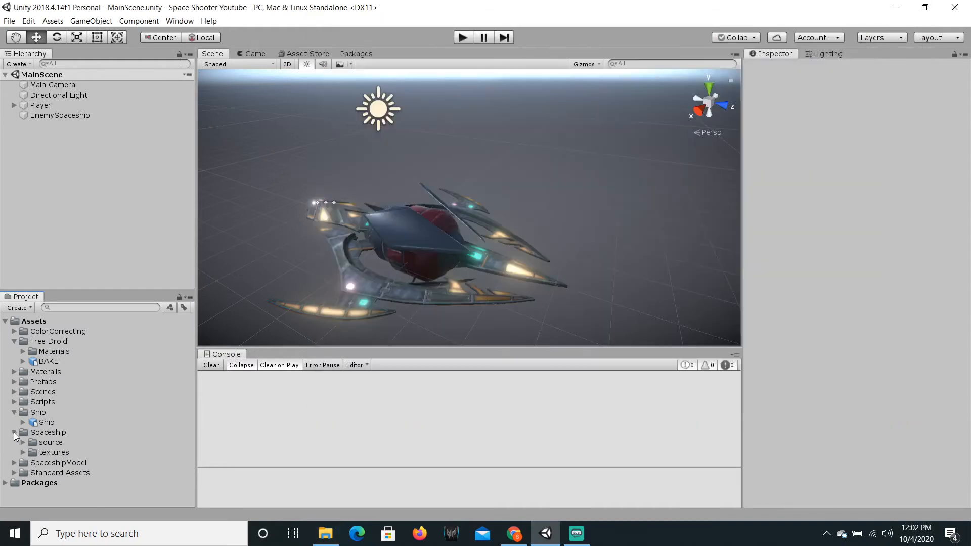
# - Delete the Ship.zip archive from the imported Spaceship/source folder
pyautogui.click(14, 432)
pyautogui.click(23, 442)
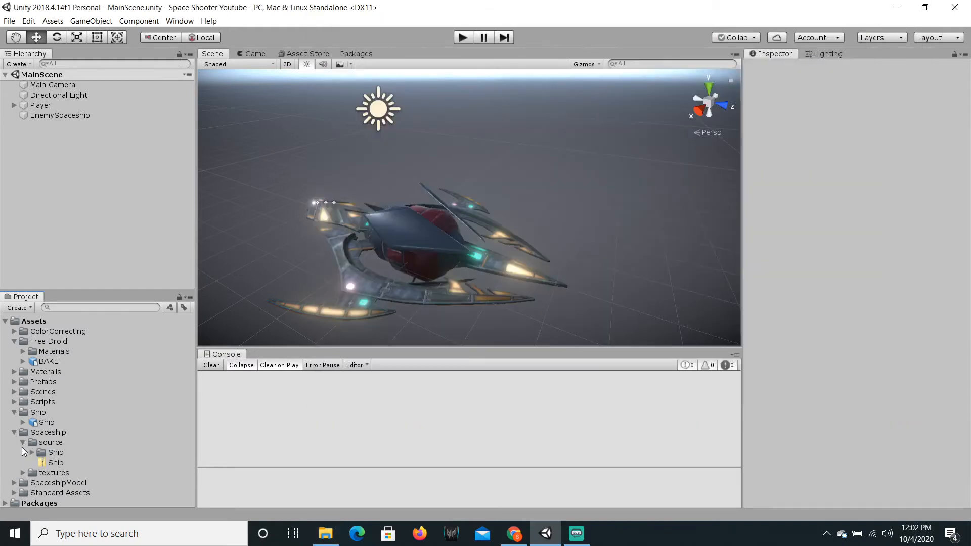
pyautogui.click(56, 463)
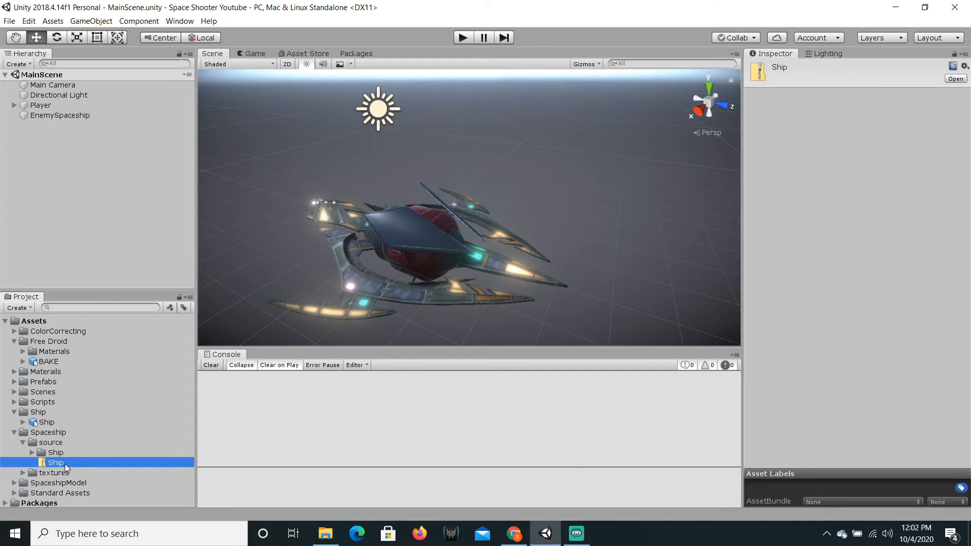
pyautogui.press('Delete')
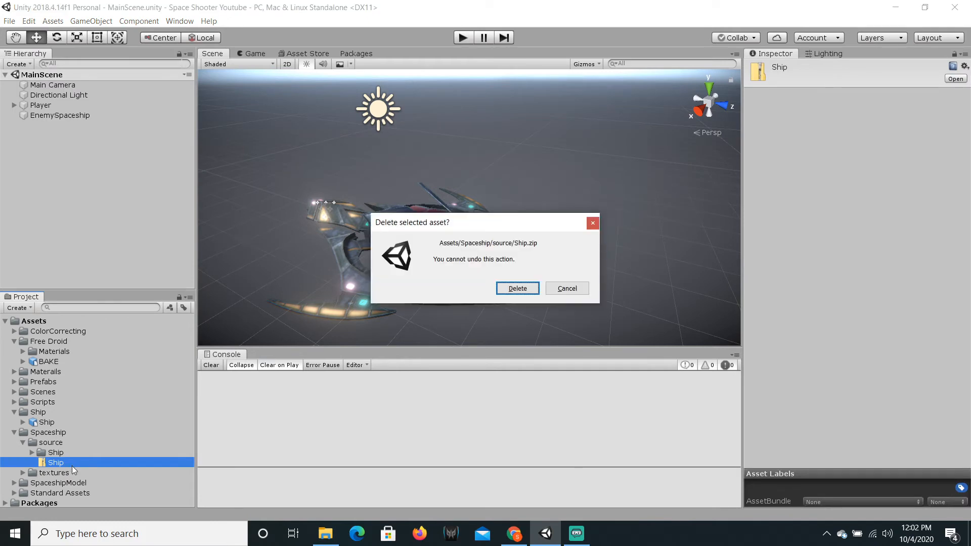
pyautogui.click(517, 289)
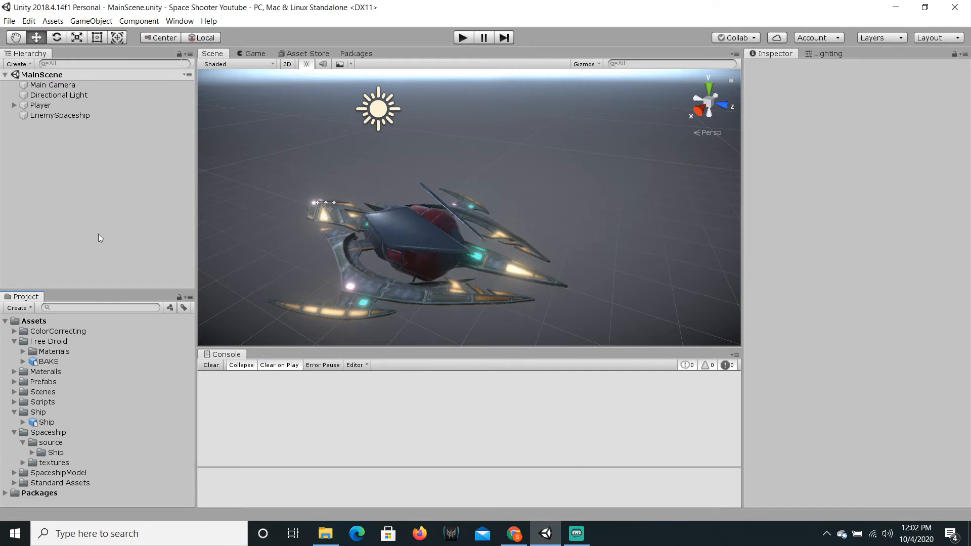
# - Add the Ship model from the Spaceship/source/Ship folder to the scene and view it from a different angle
pyautogui.click(32, 452)
pyautogui.moveTo(72, 457); pyautogui.dragTo(146, 245)
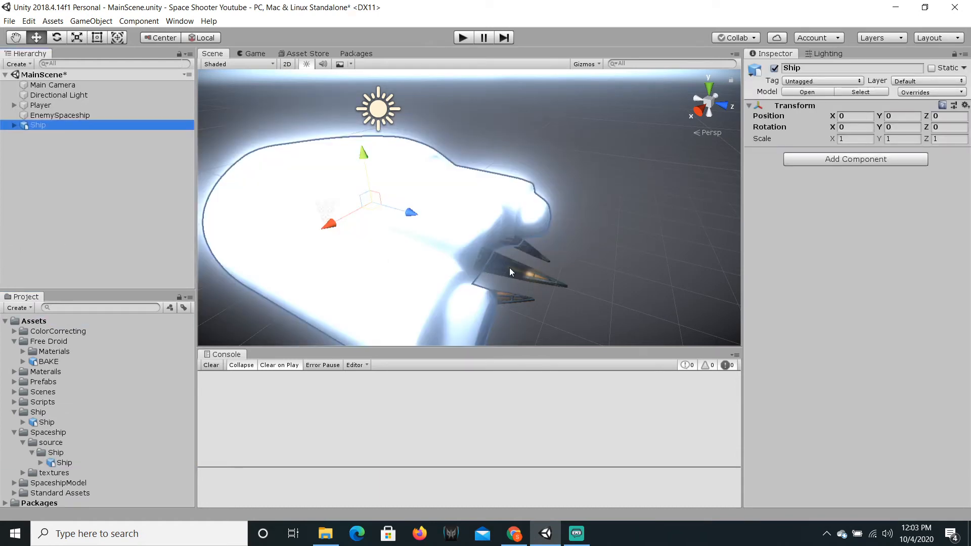
pyautogui.moveTo(509, 268)
pyautogui.keyDown('alt'); pyautogui.mouseDown()
pyautogui.moveTo(472, 264)
pyautogui.moveTo(546, 268)
pyautogui.moveTo(526, 267)
pyautogui.mouseUp(); pyautogui.keyUp('alt')
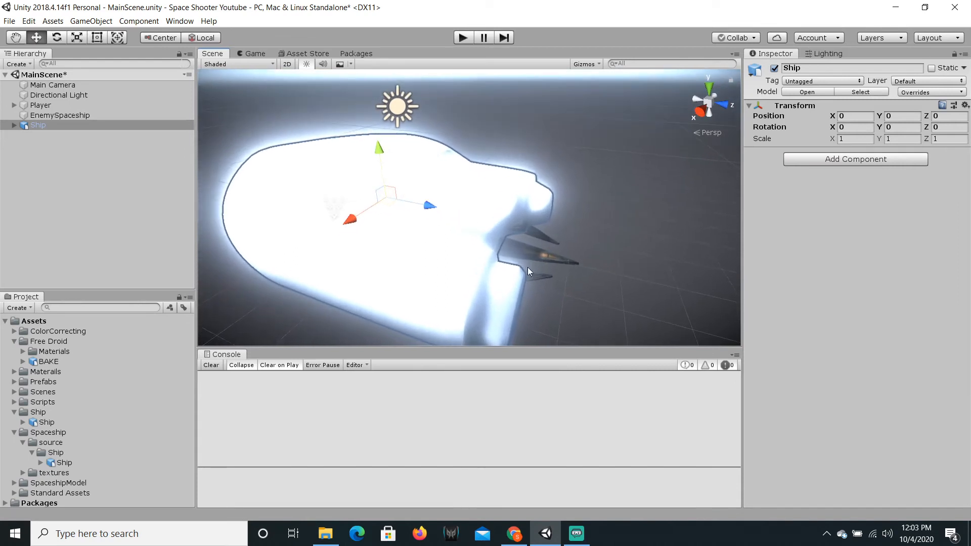
# - Apply the Albedo_Engine texture from the Spaceship/textures folder to the Ship model in the scene
pyautogui.click(32, 452)
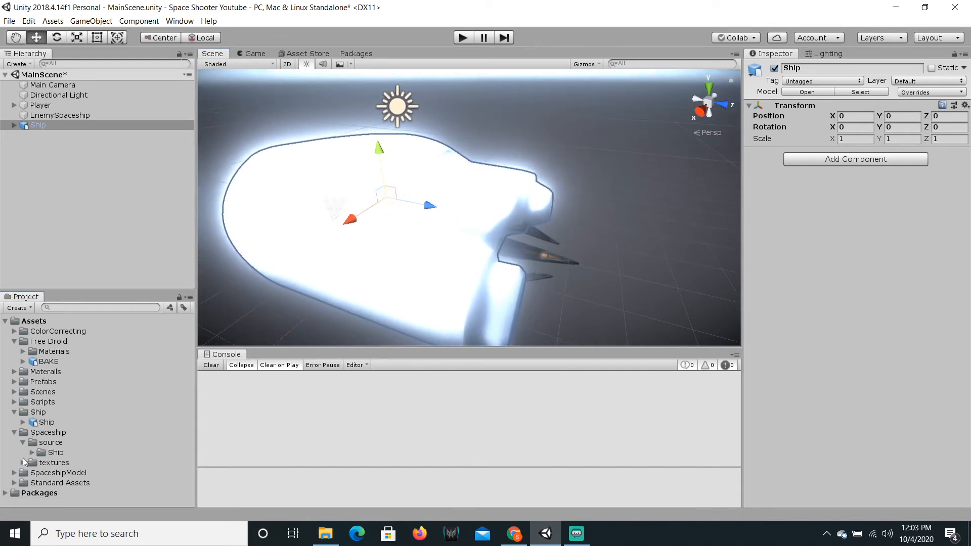
pyautogui.click(22, 463)
pyautogui.scroll(-3, 43, 455)
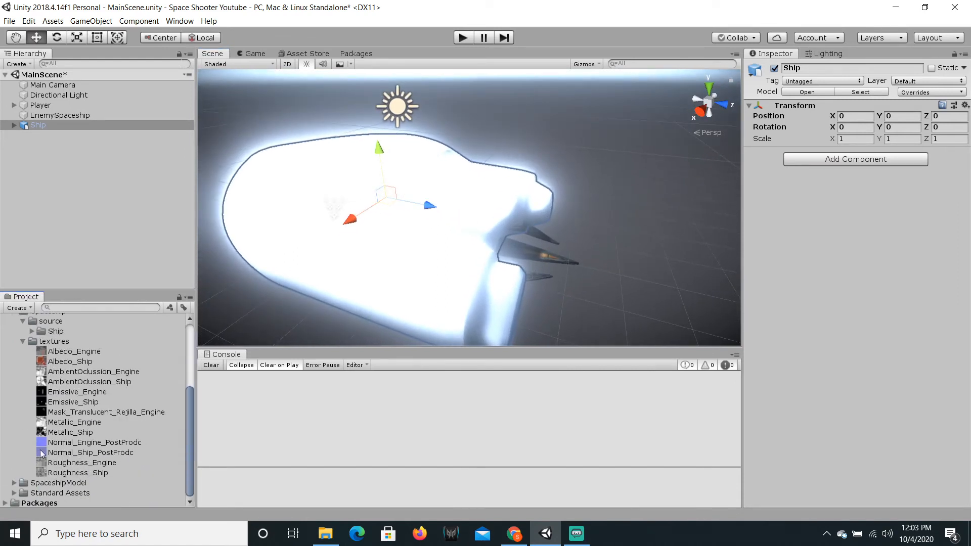
pyautogui.moveTo(65, 353); pyautogui.dragTo(419, 293)
pyautogui.keyDown('alt'); pyautogui.moveTo(488, 261); pyautogui.dragTo(283, 307); pyautogui.keyUp('alt')
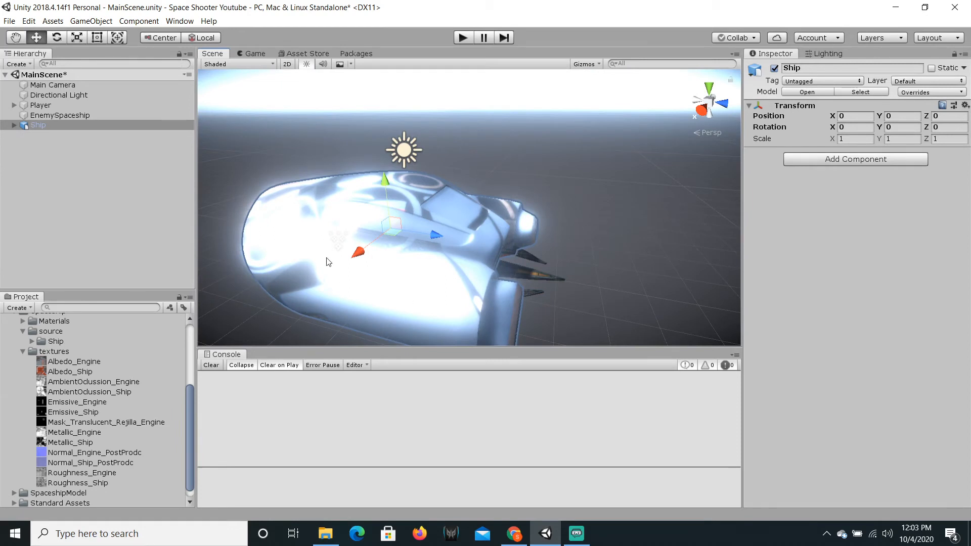
# - Create a material named Spaceship in the Materails folder and apply it to the Ship model in the scene
pyautogui.scroll(5, 40, 363)
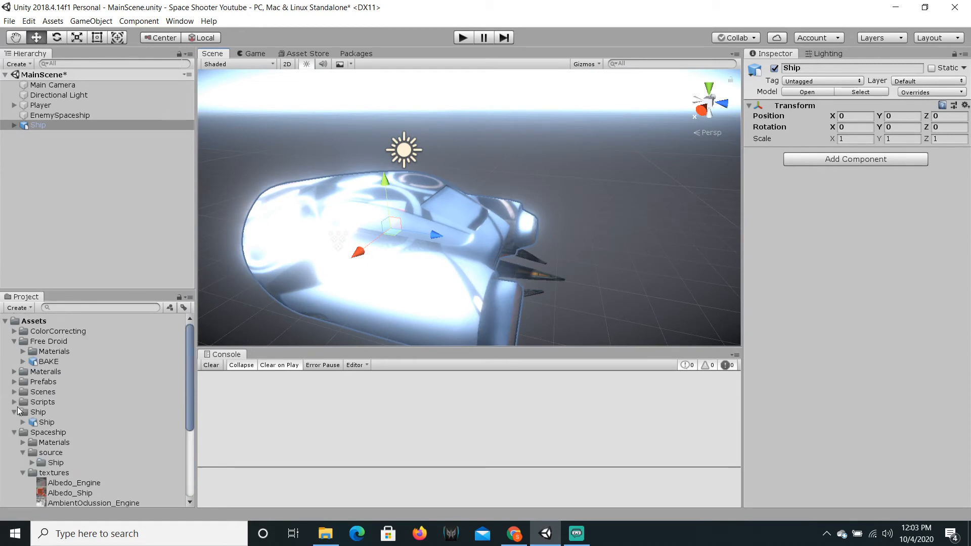
pyautogui.click(14, 412)
pyautogui.click(14, 423)
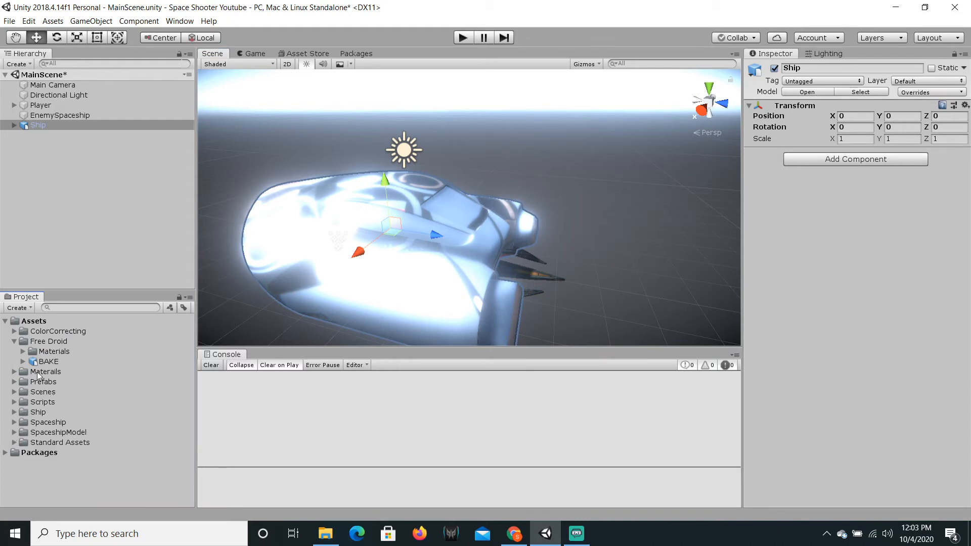
pyautogui.click(14, 371)
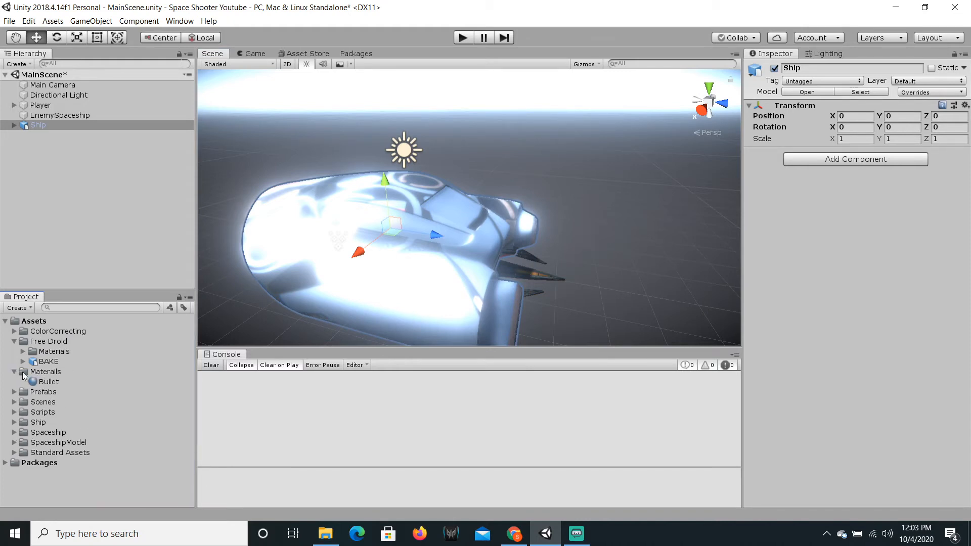
pyautogui.click(51, 373)
pyautogui.rightClick(55, 373)
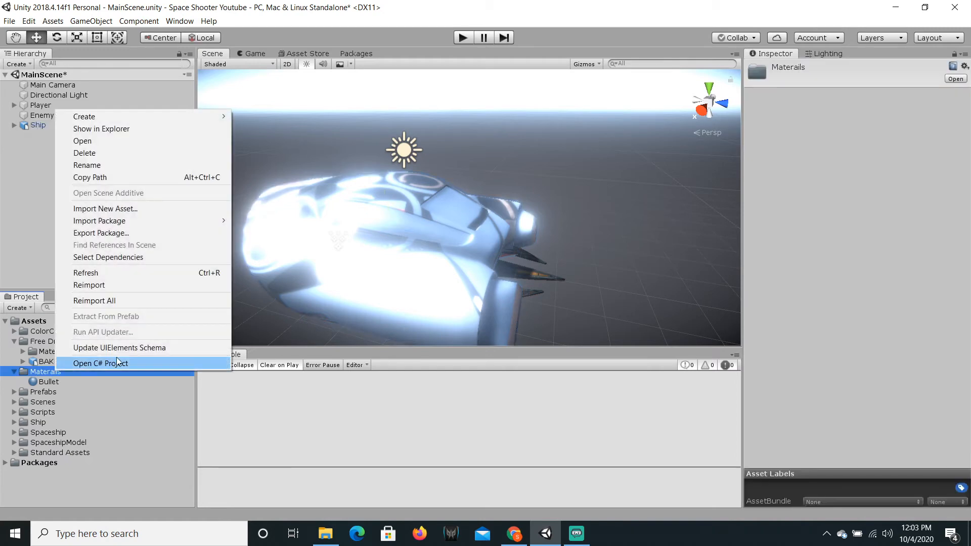
pyautogui.moveTo(199, 117)
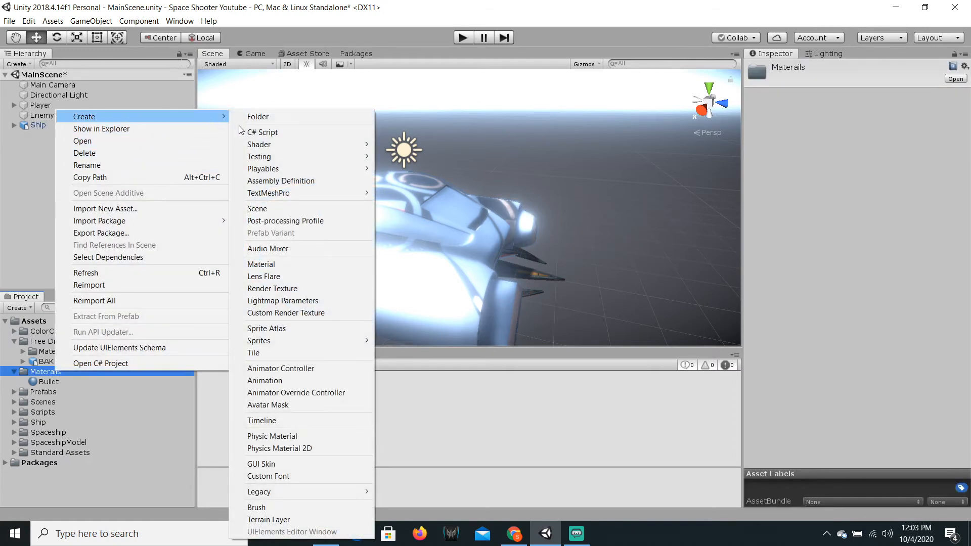
pyautogui.click(311, 264)
pyautogui.write('Spaceship')
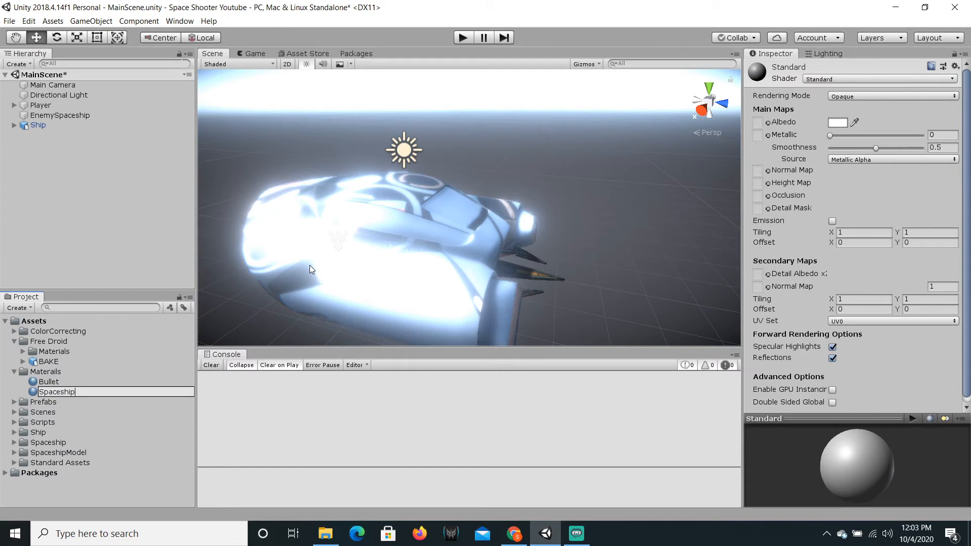
pyautogui.press('Return')
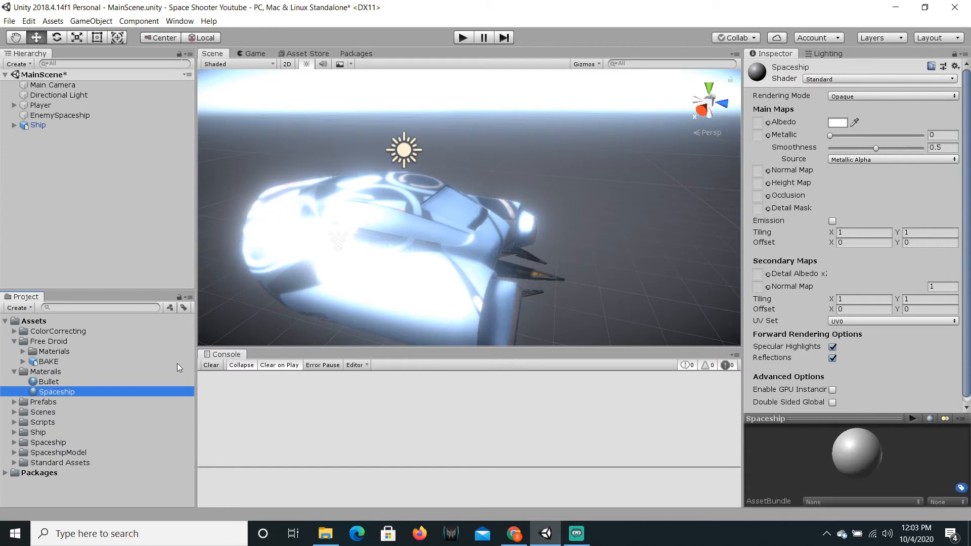
pyautogui.moveTo(73, 392); pyautogui.dragTo(343, 303)
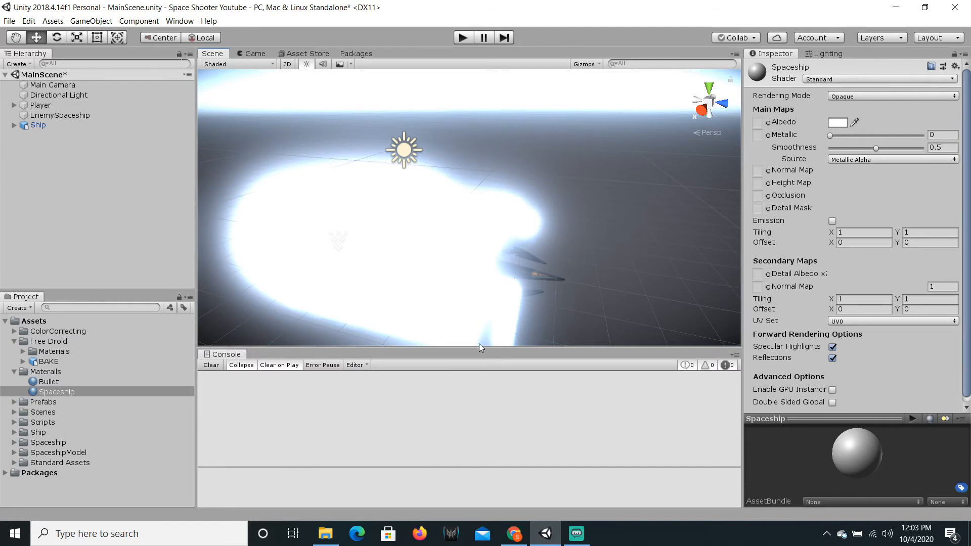
# - Assign the Albedo_Ship texture to the Spaceship material's Albedo map and view the ship up close
pyautogui.click(768, 123)
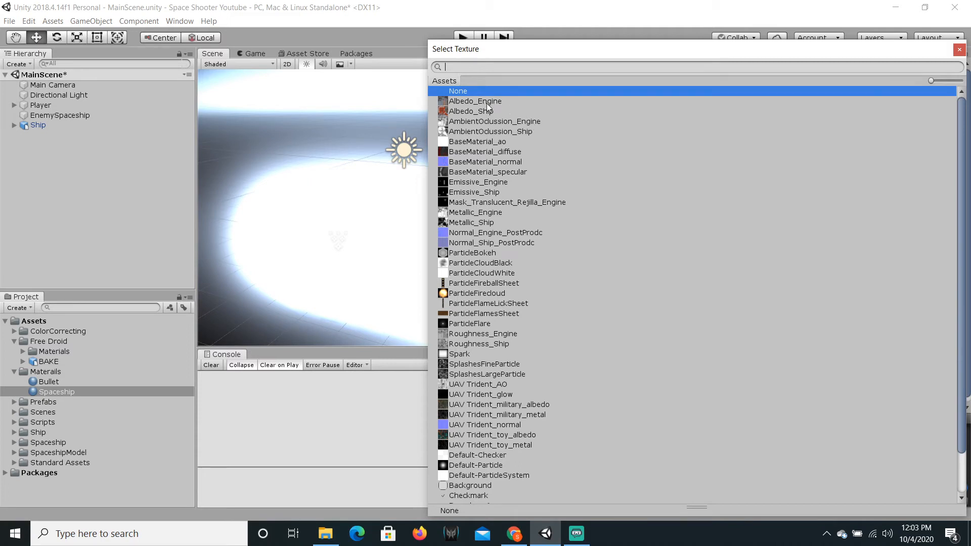
pyautogui.write('Albedo')
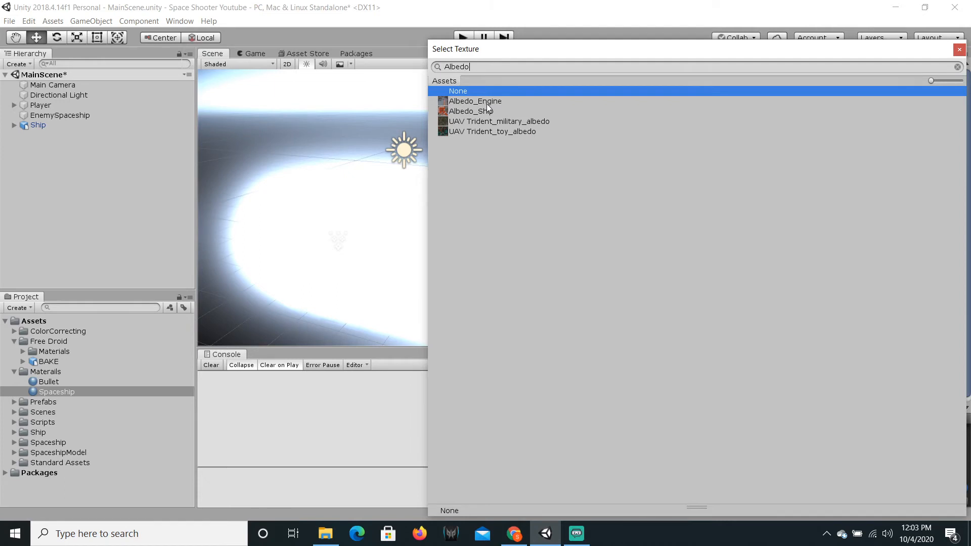
pyautogui.click(489, 111)
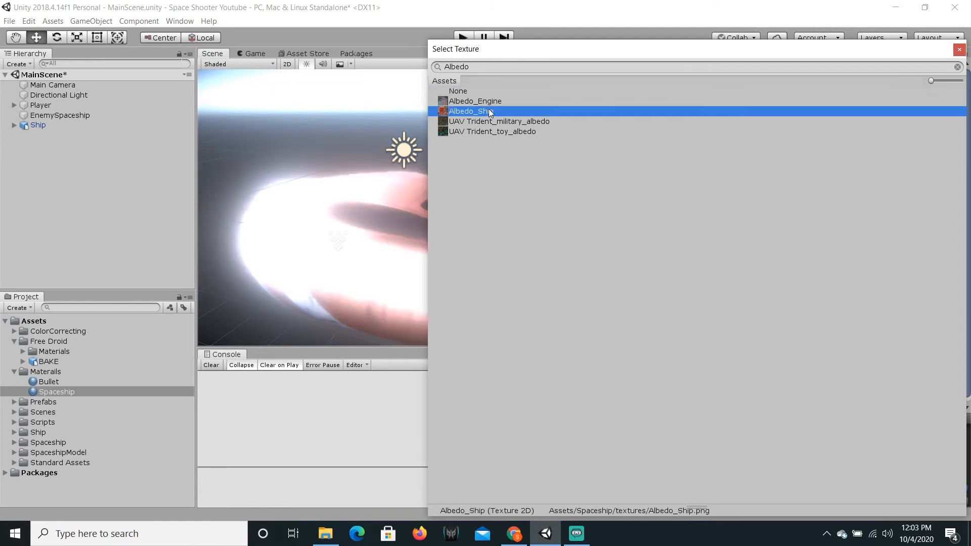
pyautogui.click(959, 49)
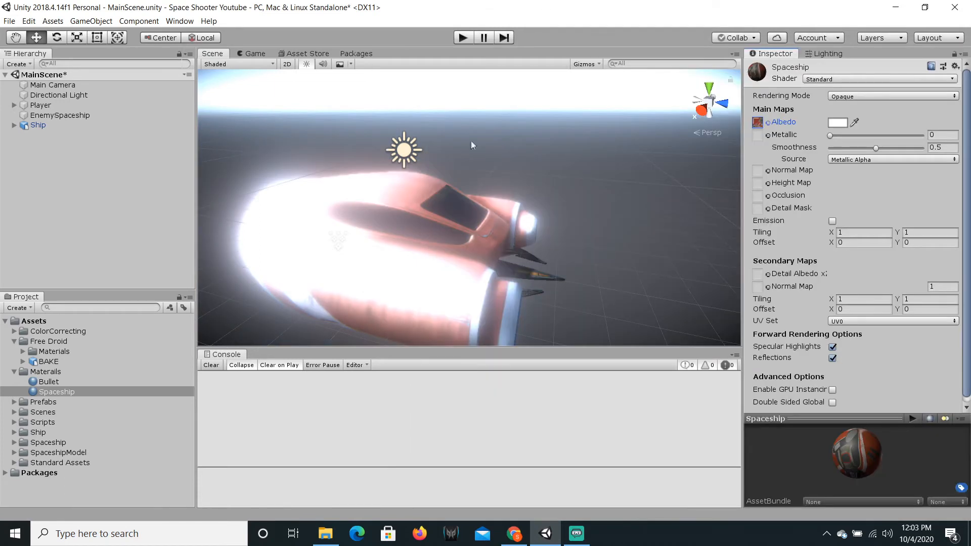
pyautogui.keyDown('alt'); pyautogui.moveTo(471, 141); pyautogui.dragTo(694, 238); pyautogui.keyUp('alt')
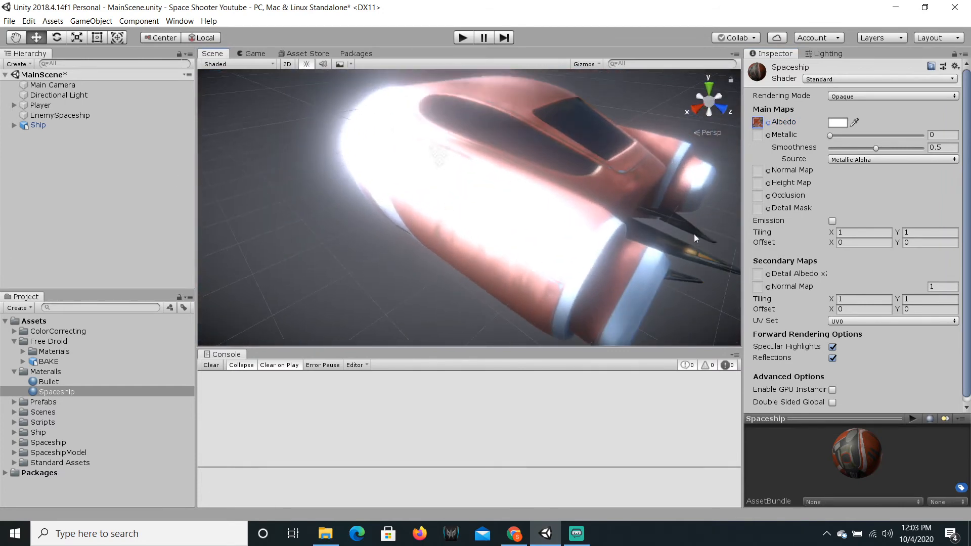
# - Assign the Metallic_Ship texture to the Spaceship material's Metallic map
pyautogui.click(768, 136)
pyautogui.click(750, 140)
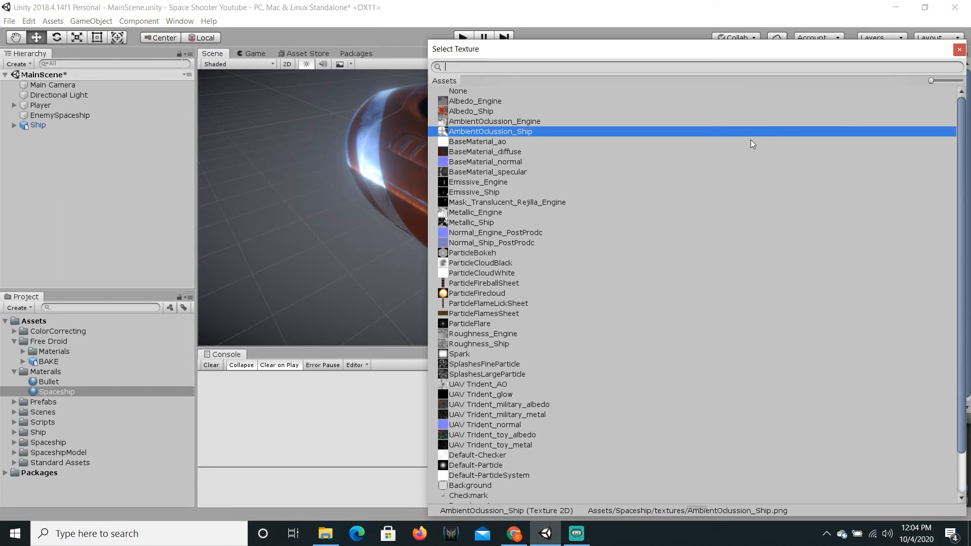
pyautogui.write('Metal')
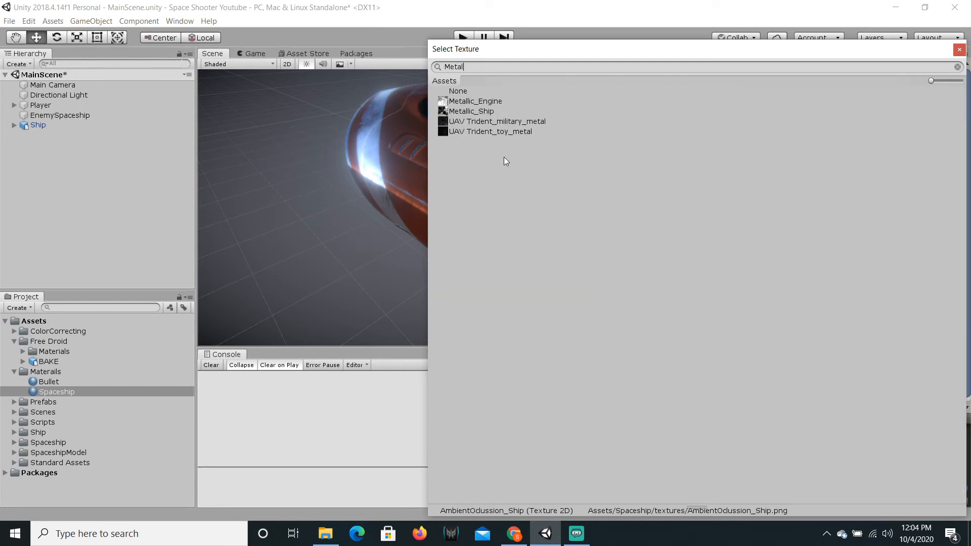
pyautogui.click(475, 113)
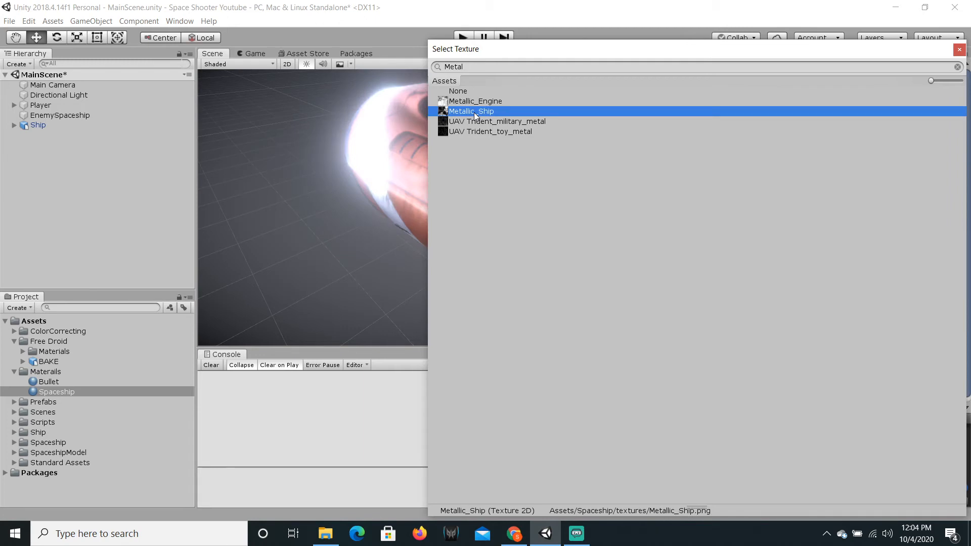
pyautogui.click(959, 49)
pyautogui.moveTo(663, 132); pyautogui.dragTo(596, 131, button='right')
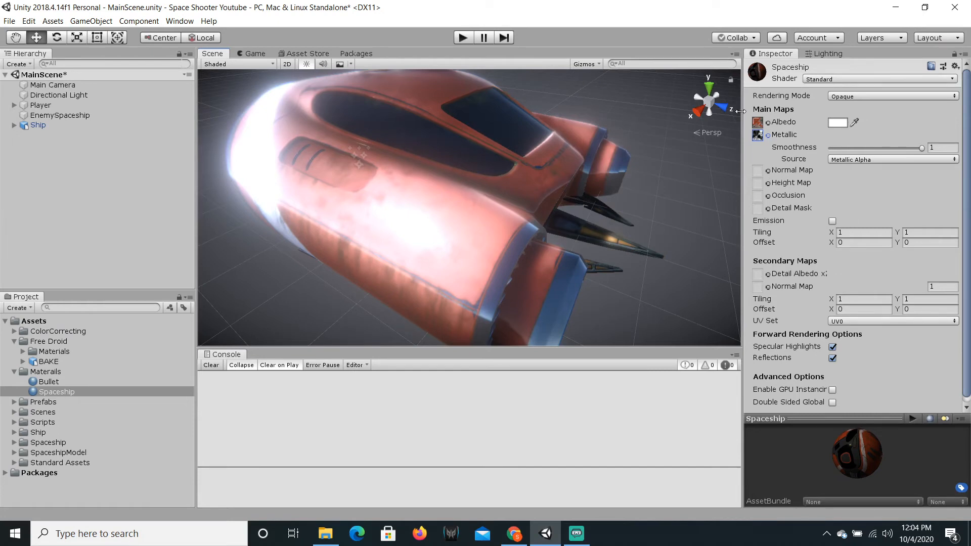
# - Compare the available normal textures and assign Normal_Ship_PostProdc to the Spaceship material's main Normal Map
pyautogui.click(768, 171)
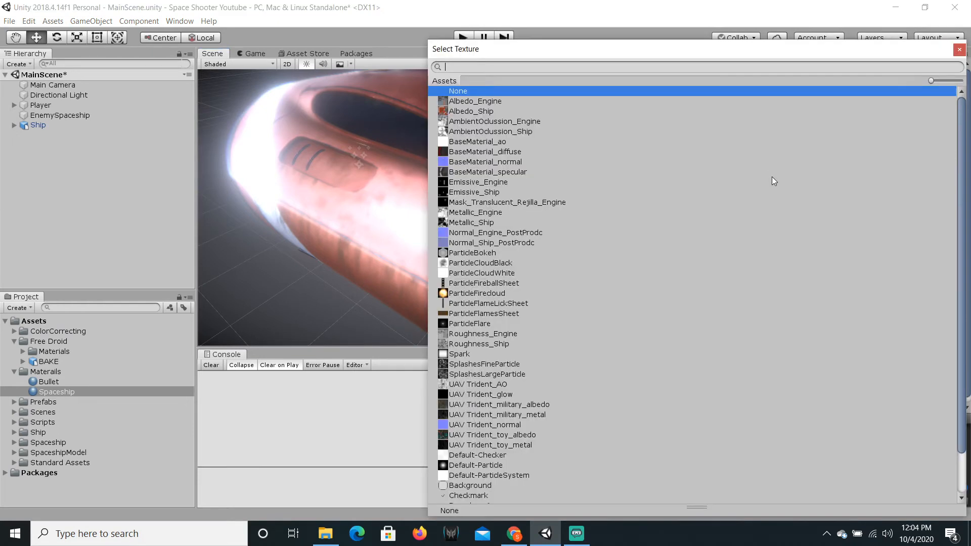
pyautogui.write('Normal')
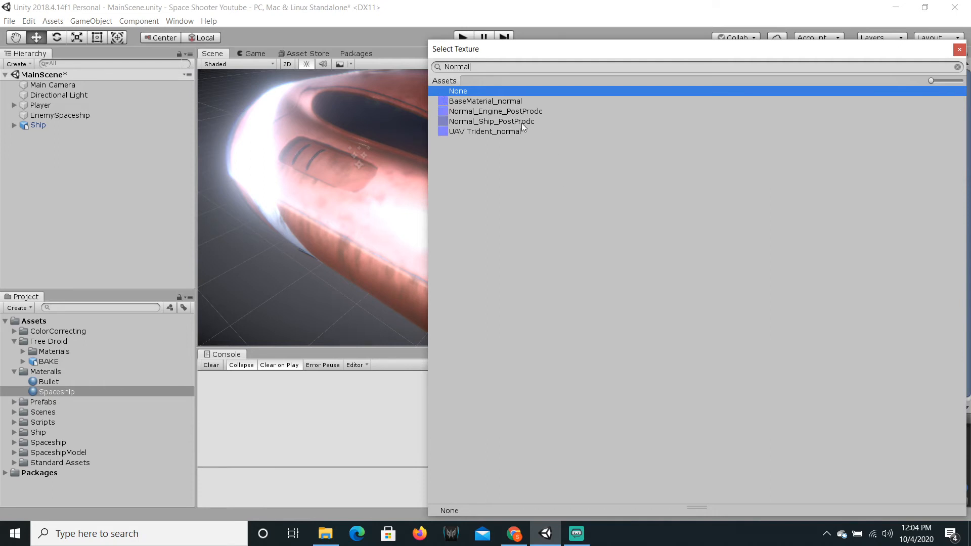
pyautogui.click(509, 101)
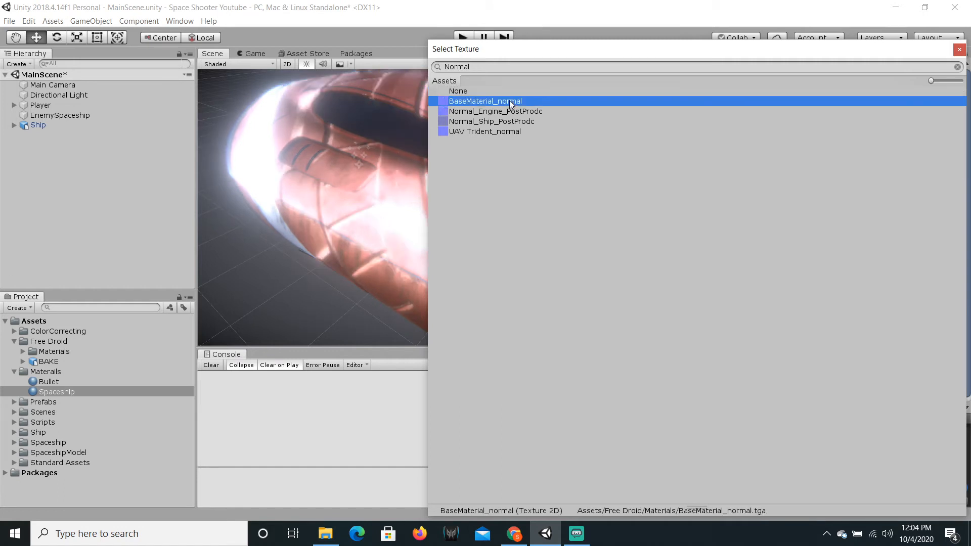
pyautogui.click(521, 121)
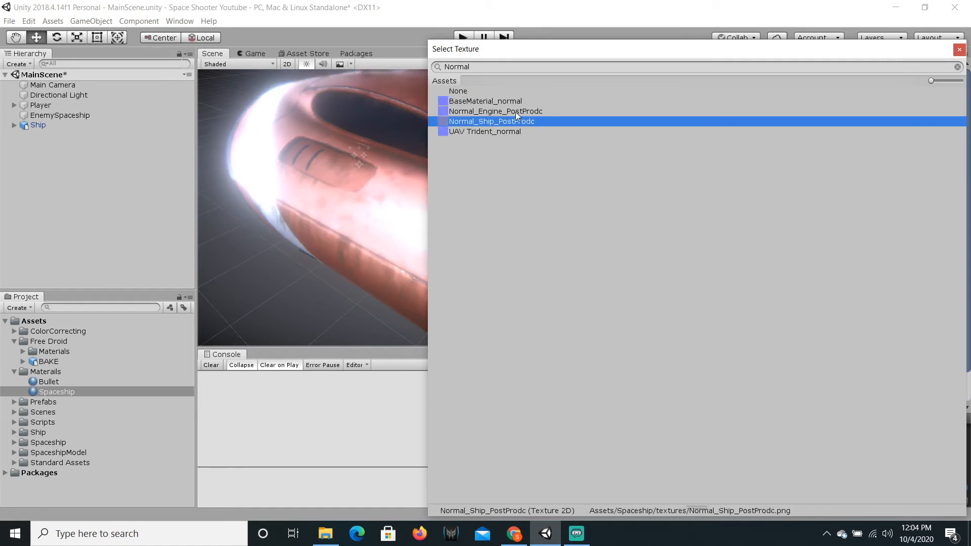
pyautogui.click(515, 112)
pyautogui.click(520, 120)
pyautogui.click(959, 49)
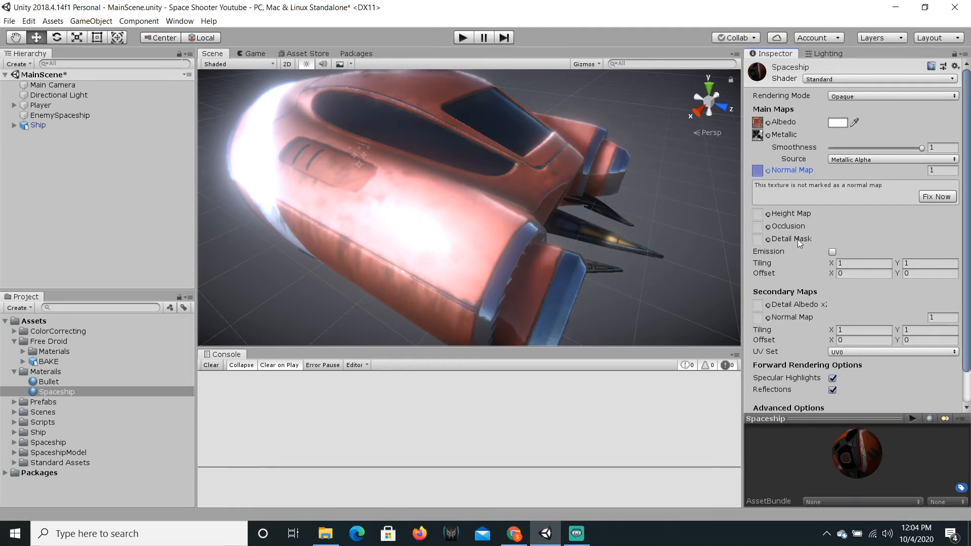
# - Convert the assigned Normal_Ship_PostProdc texture to a proper normal map and view the whole ship
pyautogui.scroll(-2, 797, 238)
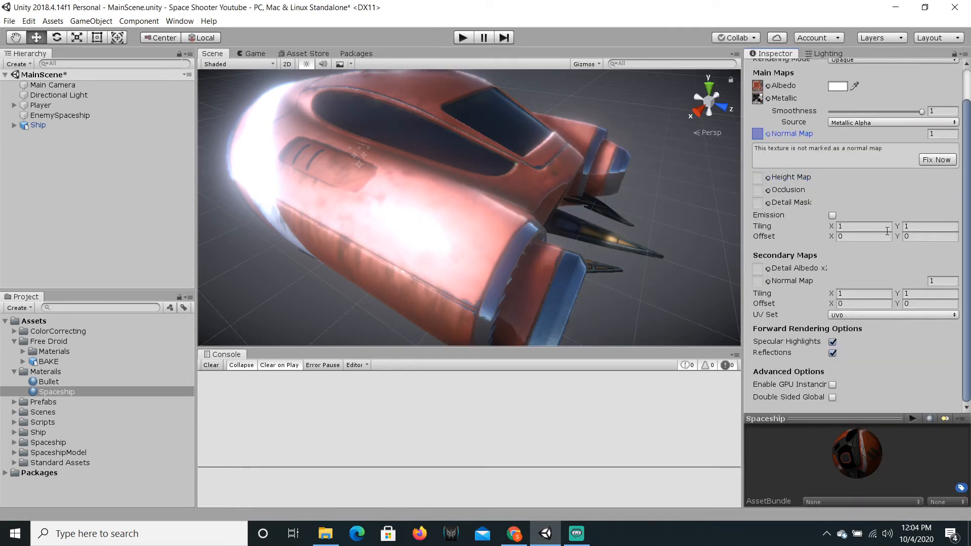
pyautogui.click(928, 161)
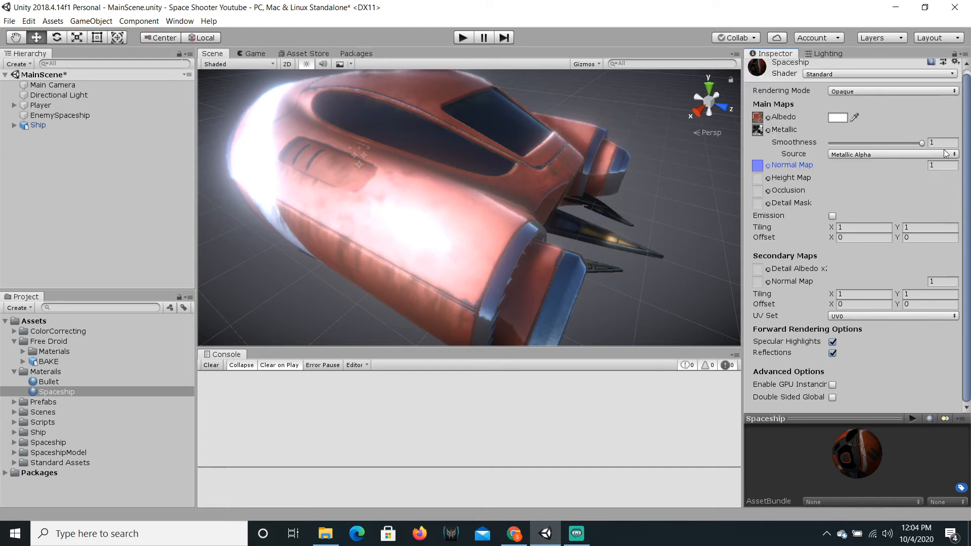
pyautogui.keyDown('alt'); pyautogui.moveTo(598, 222); pyautogui.dragTo(684, 231); pyautogui.keyUp('alt')
pyautogui.moveTo(683, 230); pyautogui.dragTo(689, 232, button='right')
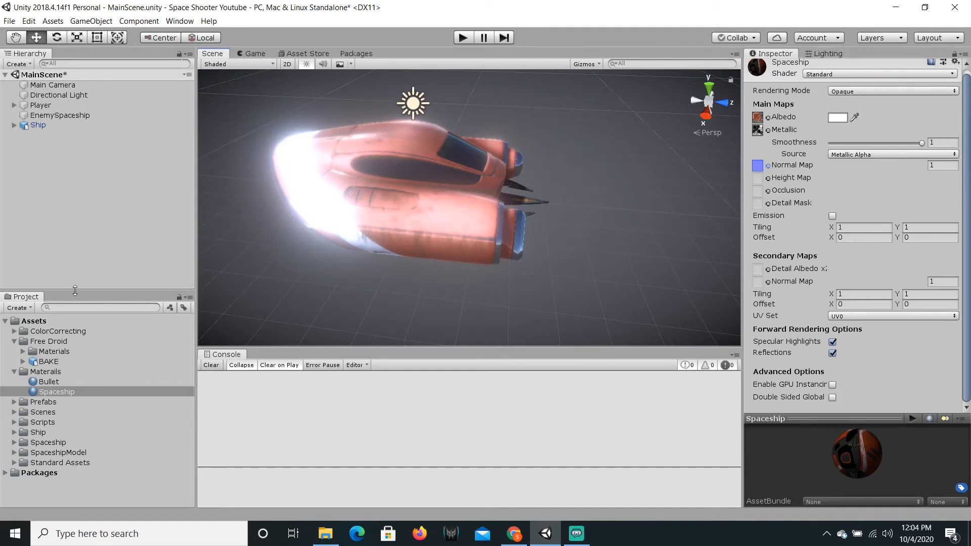
# - Delete the Ship object from the scene and the Spaceship material from the Materails folder
pyautogui.click(59, 398)
pyautogui.click(49, 126)
pyautogui.press('Delete')
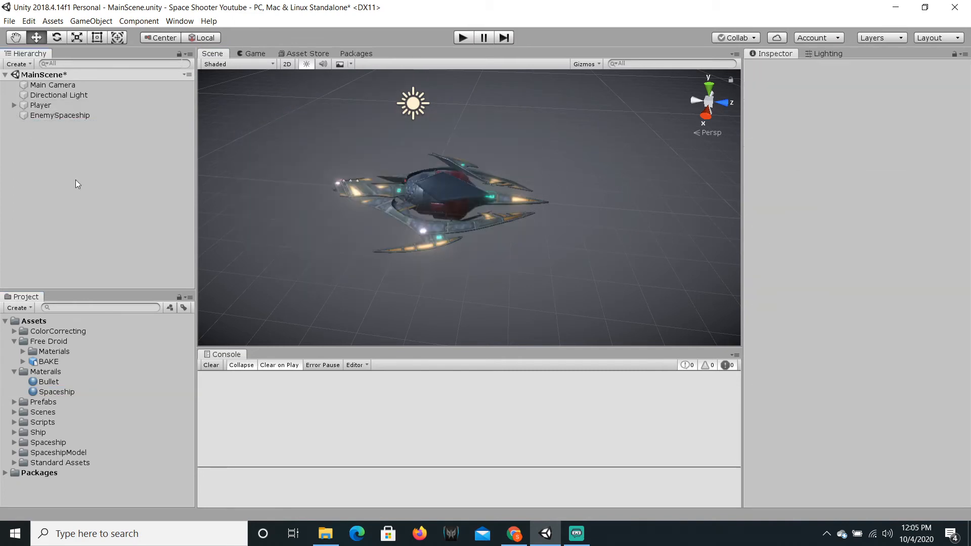
pyautogui.click(54, 392)
pyautogui.press('Delete')
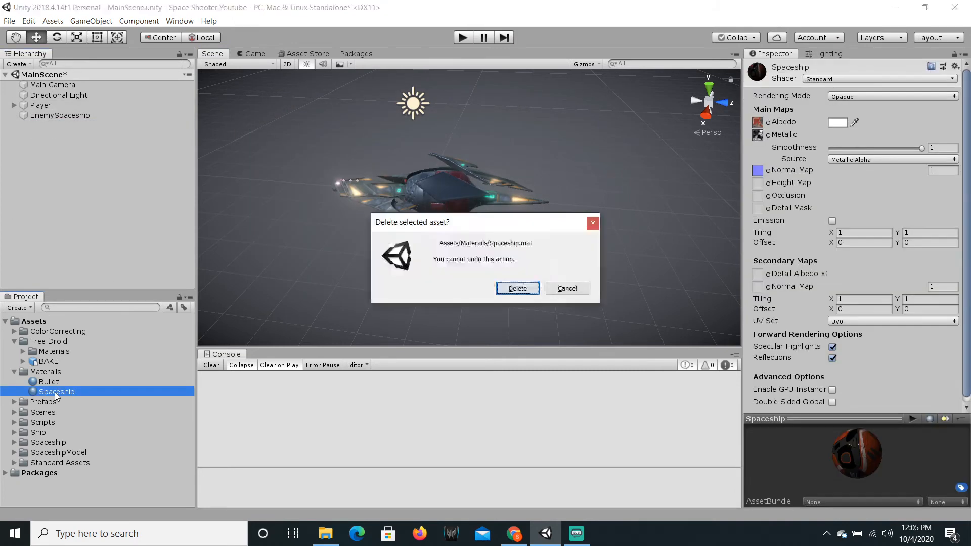
pyautogui.click(518, 287)
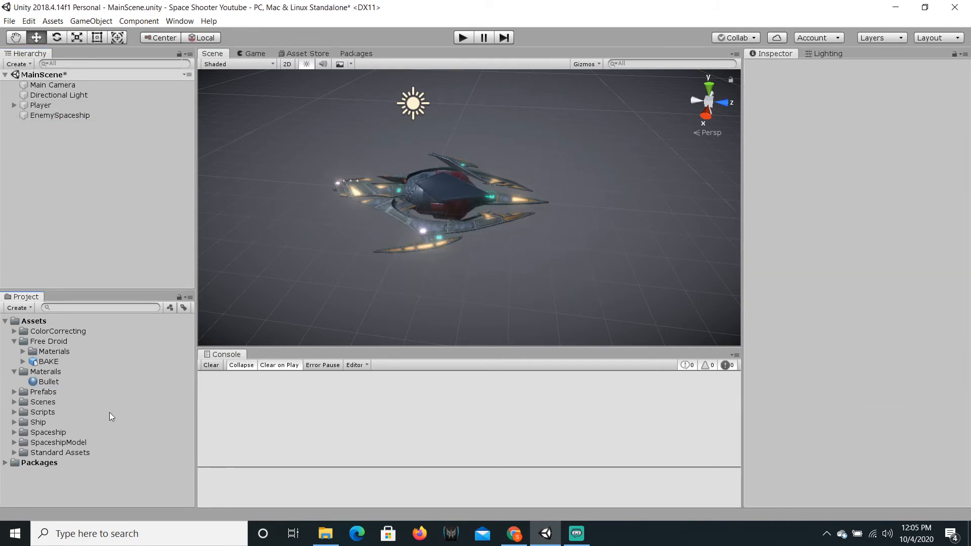
# - Delete the Ship folder from the project's Assets
pyautogui.click(44, 422)
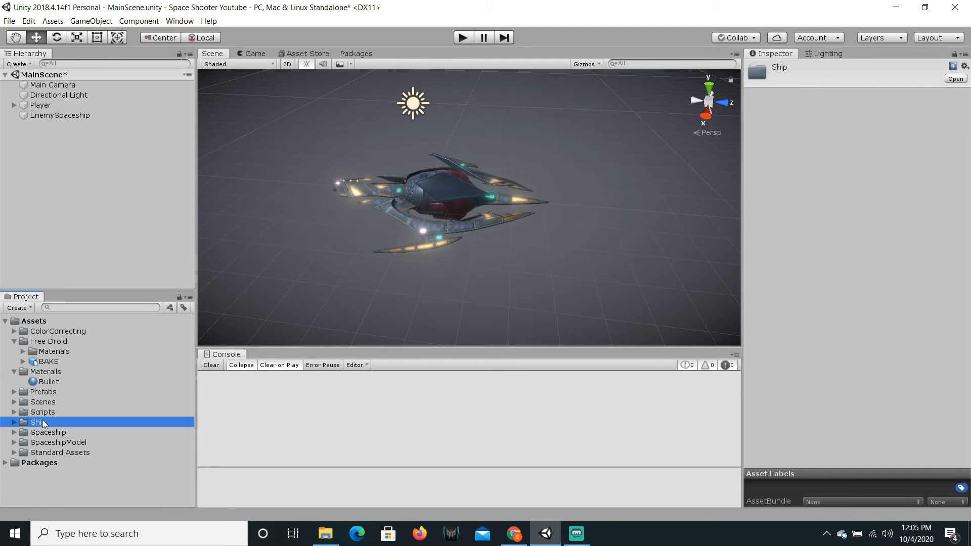
pyautogui.press('Delete')
pyautogui.click(517, 286)
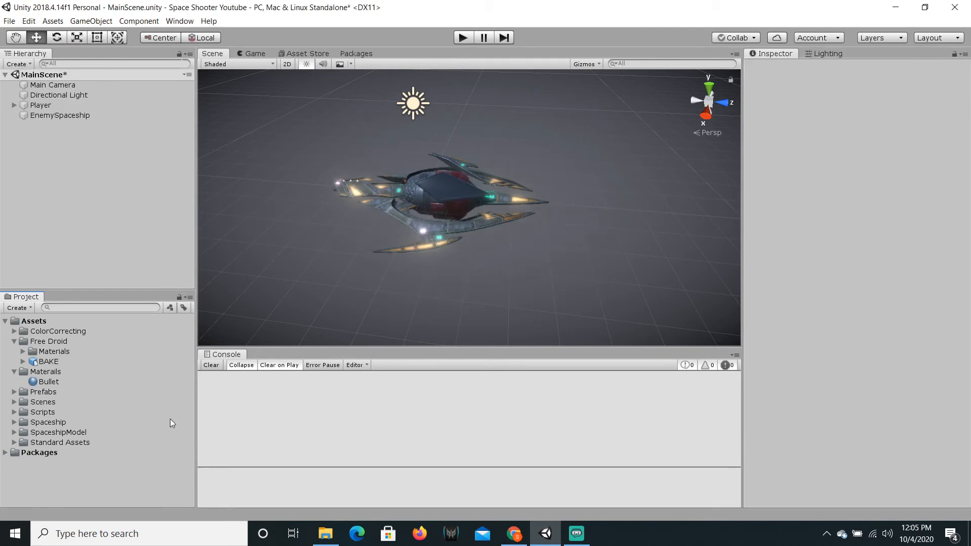
# - Delete the Spaceship folder from the project's Assets
pyautogui.click(40, 422)
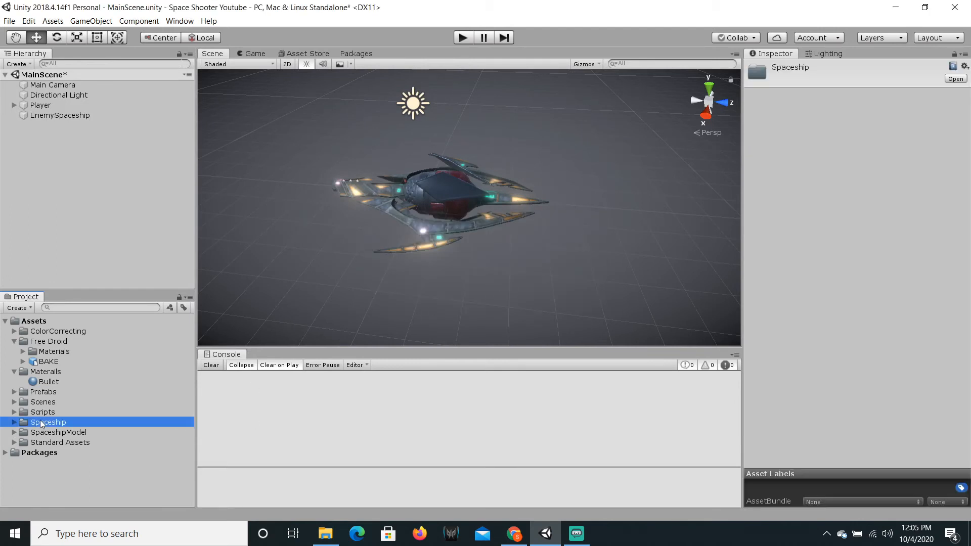
pyautogui.click(15, 422)
pyautogui.click(14, 422)
pyautogui.press('Delete')
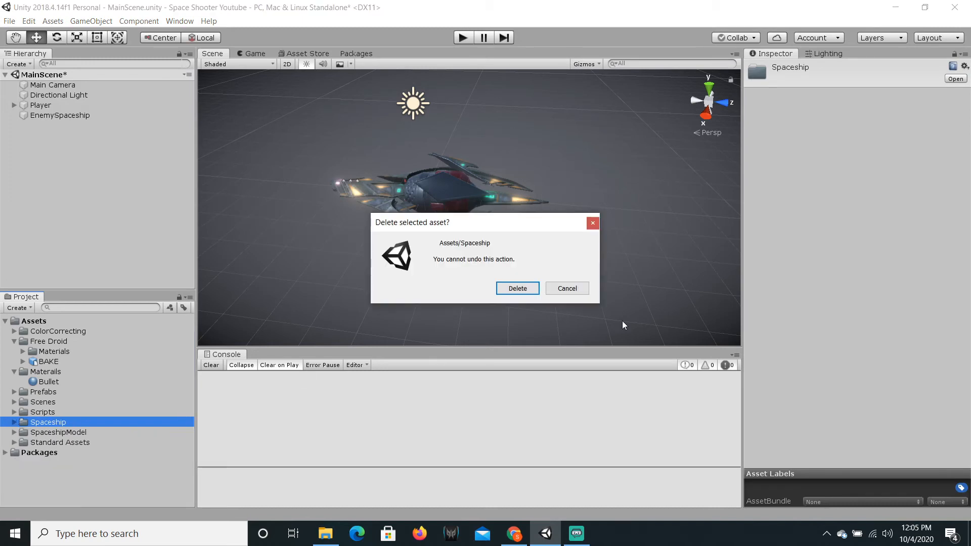
pyautogui.click(498, 288)
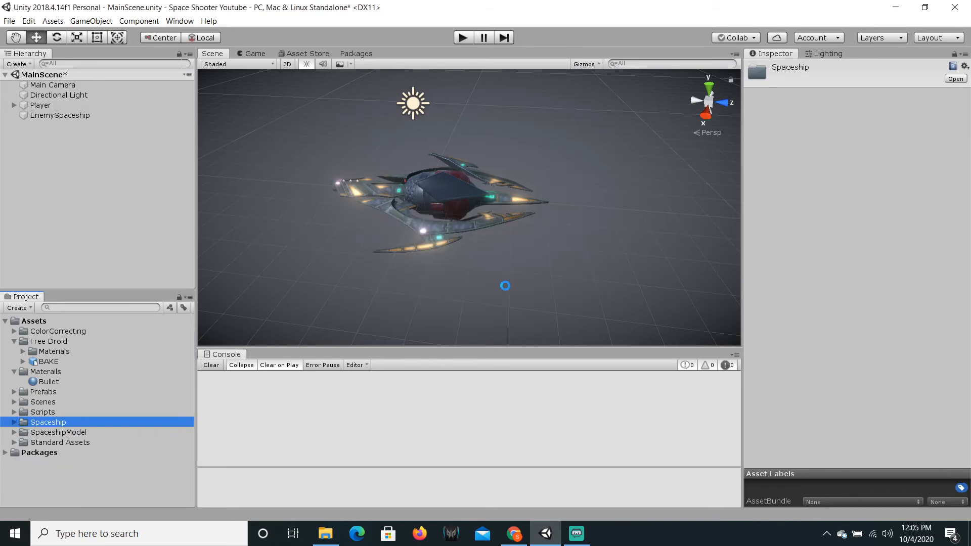
# - Collapse the Free Droid and Materails folders in the project's Assets and save MainScene
pyautogui.click(15, 341)
pyautogui.click(16, 353)
pyautogui.hotkey('ctrl', 's')
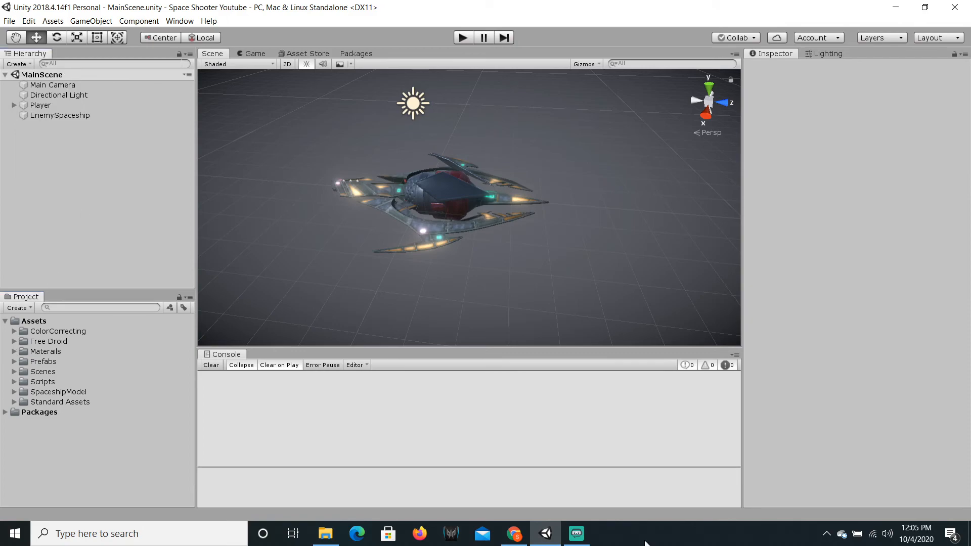
pyautogui.click(579, 535)
pyautogui.click(553, 528)
# - Create a new script named EnemyMovement and add it as a component to the EnemySpaceship object
pyautogui.click(92, 115)
pyautogui.scroll(-2, 877, 384)
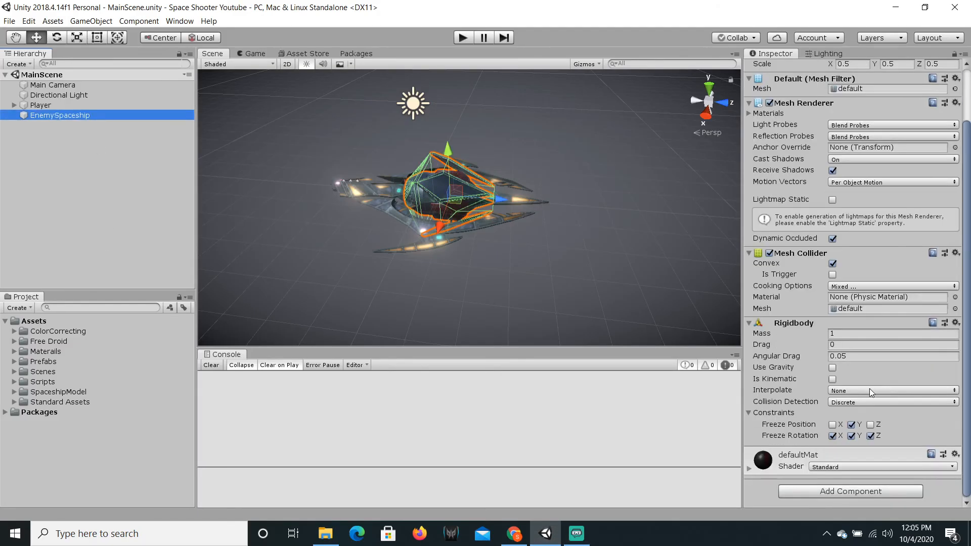
pyautogui.scroll(2, 869, 388)
pyautogui.scroll(-2, 880, 394)
pyautogui.click(850, 493)
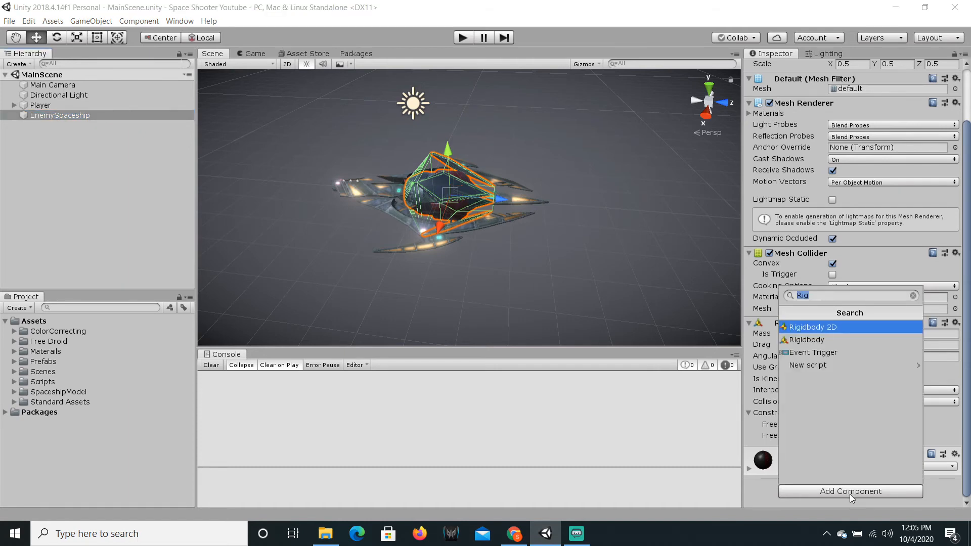
pyautogui.write('Enmey')
pyautogui.press('BackSpace')
pyautogui.press('BackSpace')
pyautogui.press('BackSpace')
pyautogui.write('em')
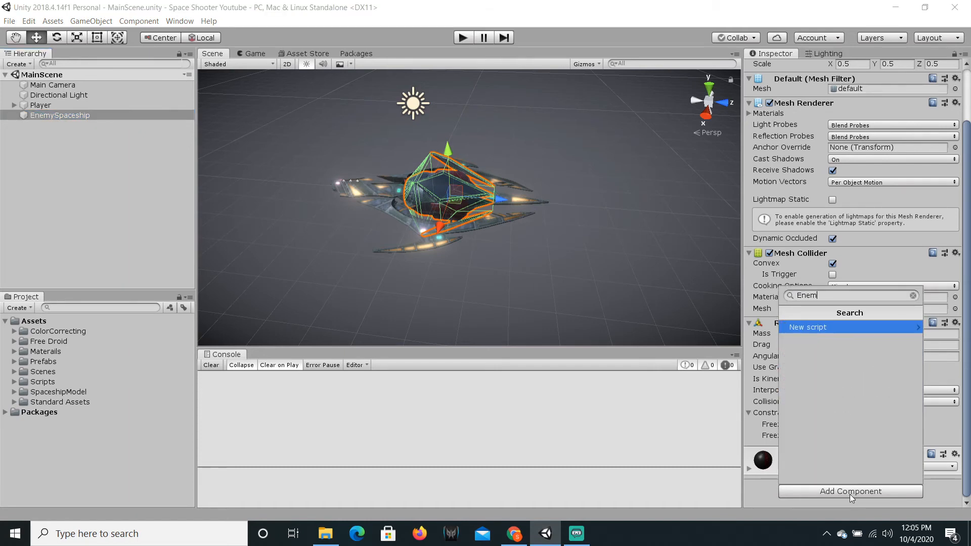
pyautogui.write('yMovement')
pyautogui.press('Return')
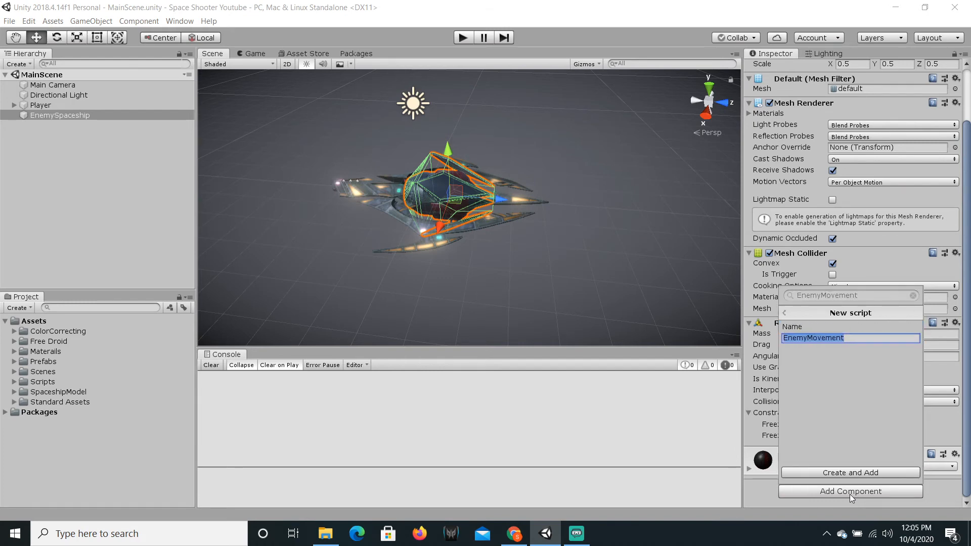
pyautogui.press('Return')
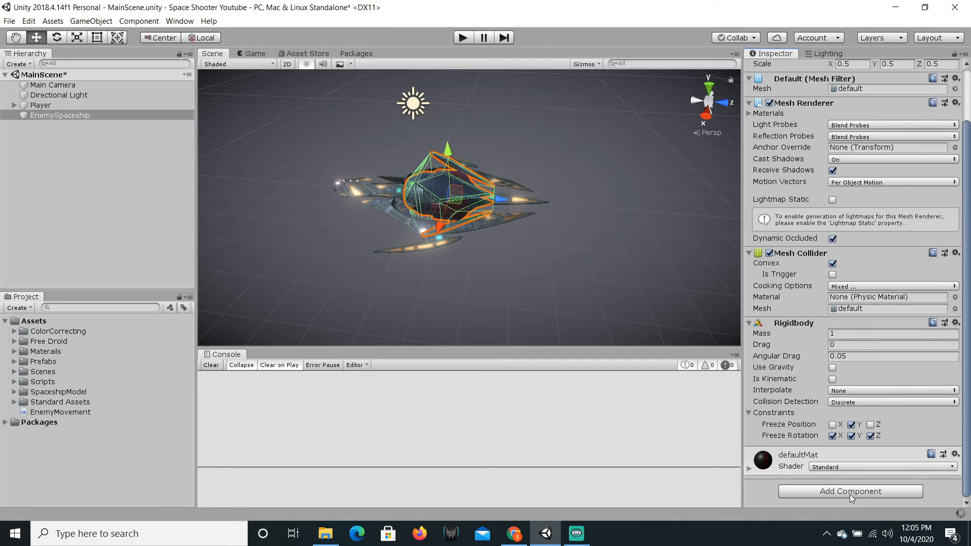
# - Move the EnemyMovement script into the Scripts folder and open it for editing in Visual Studio
pyautogui.scroll(-2, 894, 391)
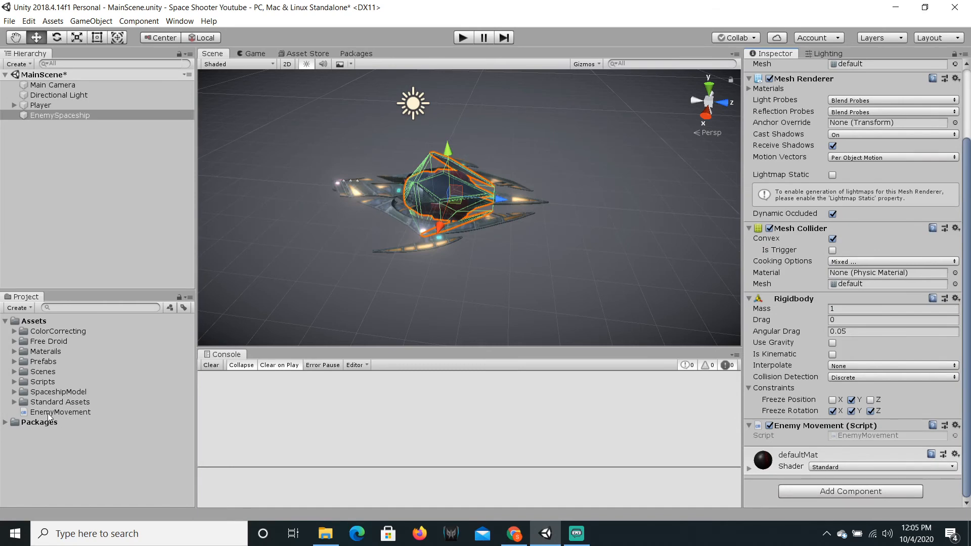
pyautogui.moveTo(48, 416); pyautogui.dragTo(48, 382)
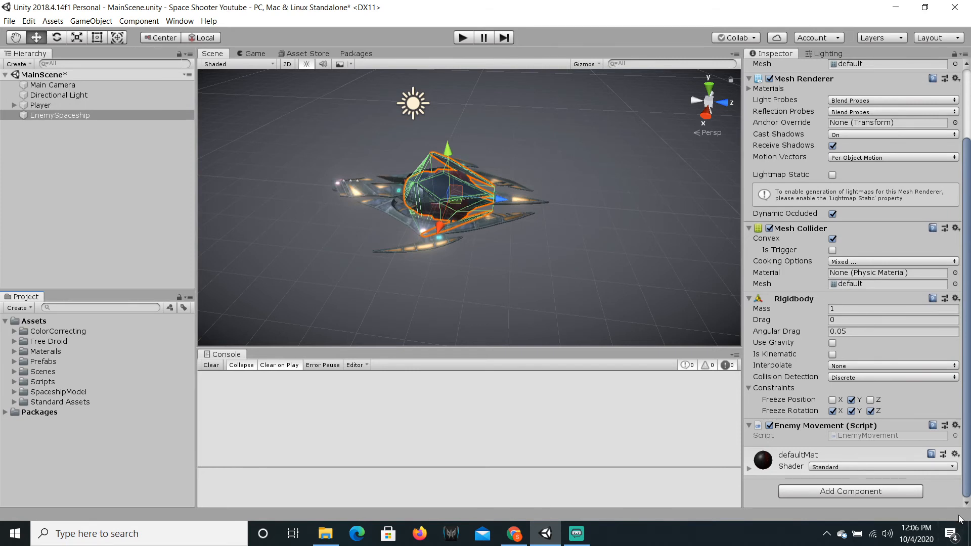
pyautogui.doubleClick(860, 434)
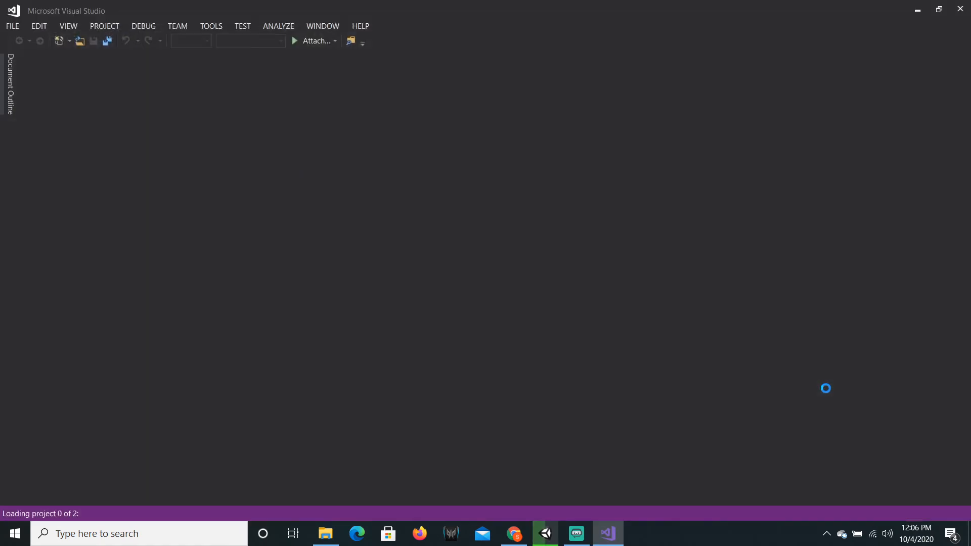
pyautogui.click(602, 542)
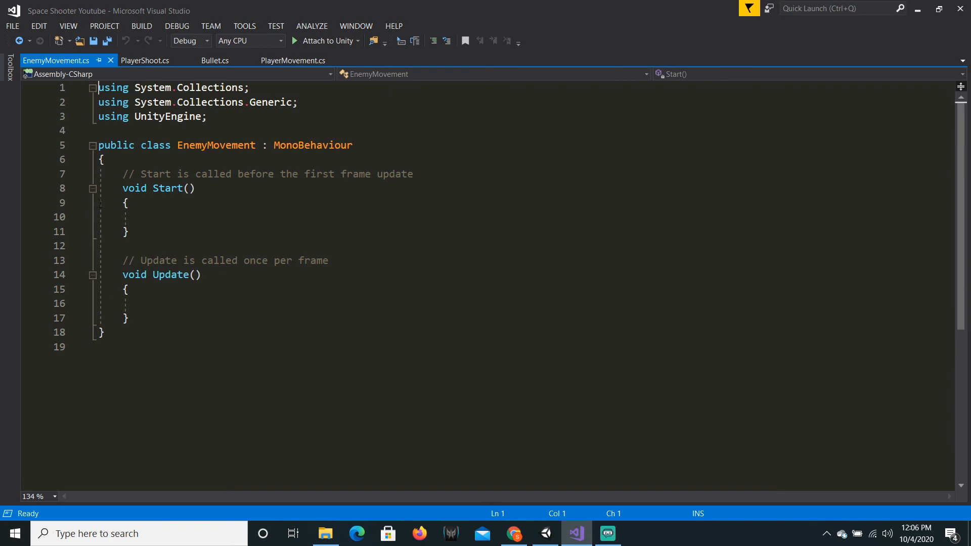
# - Remove the default Start and Update methods with their comments from the EnemyMovement class
pyautogui.click(133, 318)
pyautogui.moveTo(133, 318); pyautogui.dragTo(122, 174)
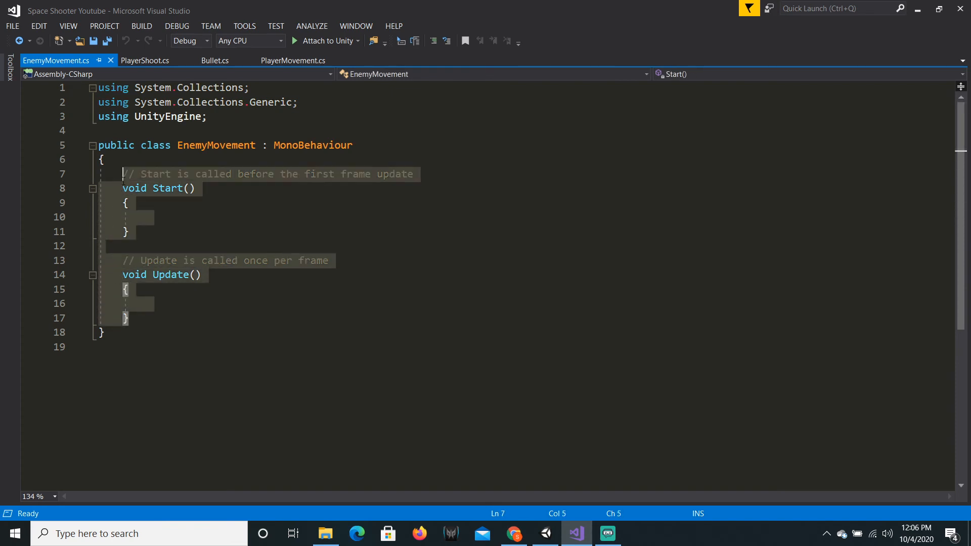
pyautogui.press('Delete')
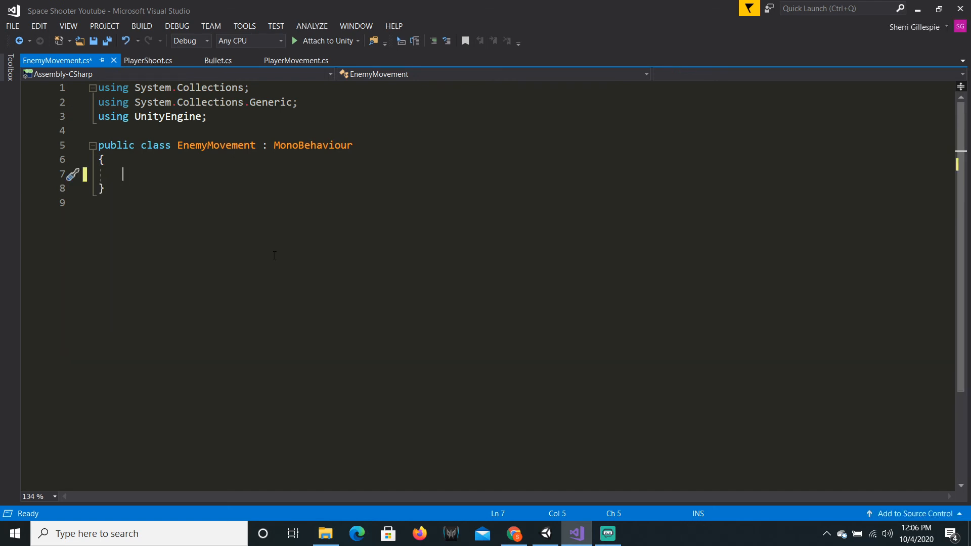
# - Declare a public float variable named moveSpeed in the EnemyMovement class and save the script
pyautogui.write('public float')
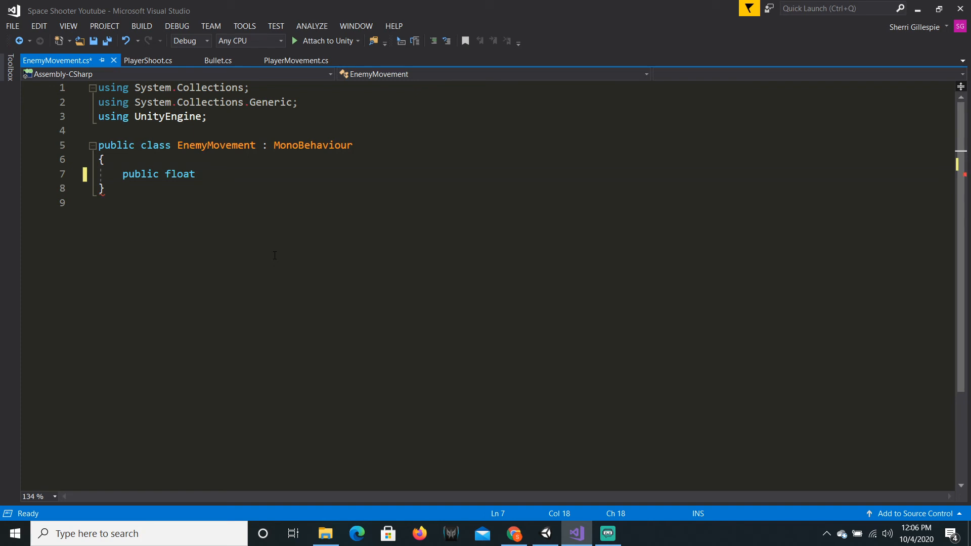
pyautogui.write('moveSpeed')
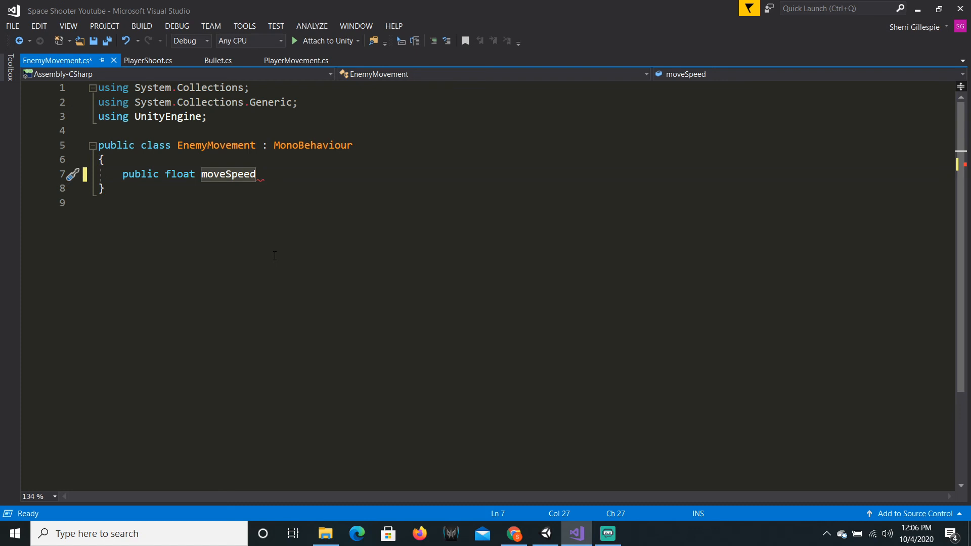
pyautogui.write(';')
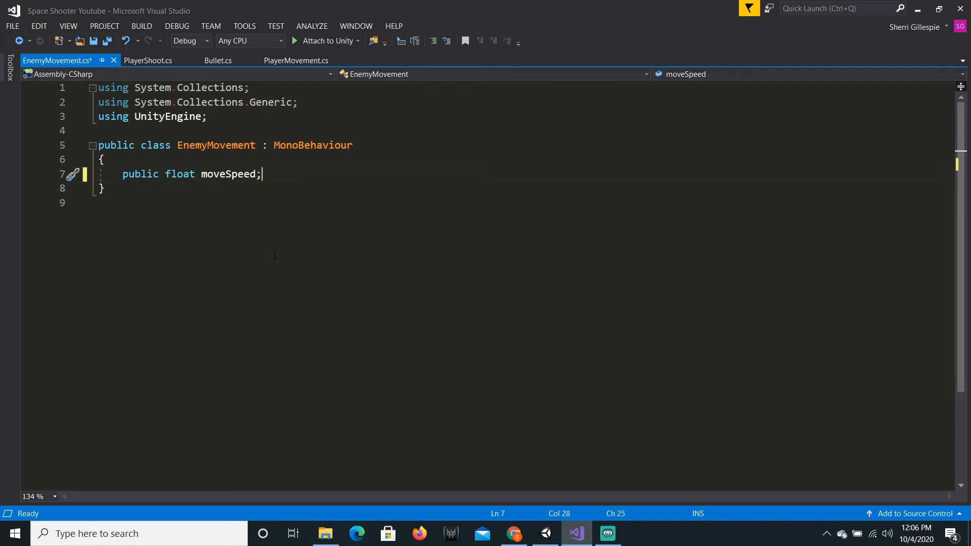
pyautogui.hotkey('ctrl', 's')
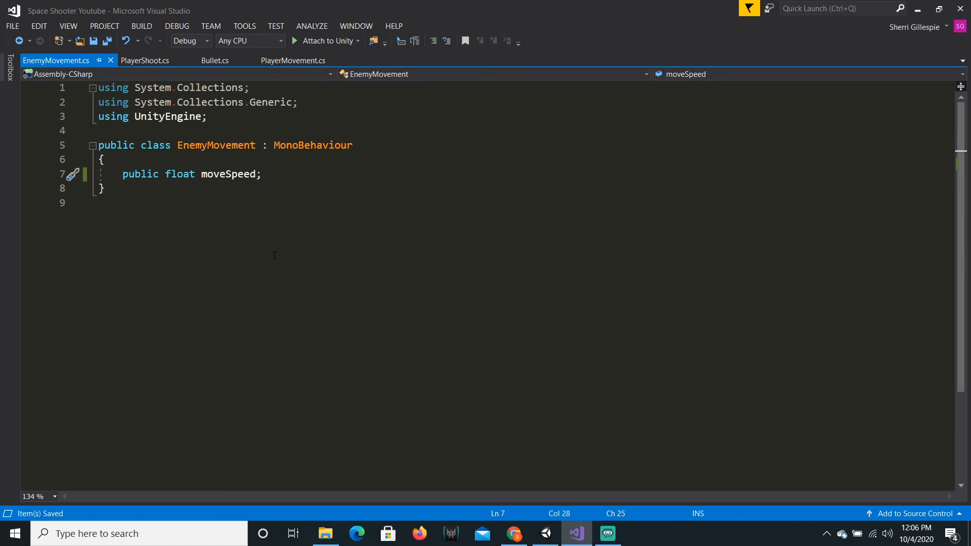
# - Add an empty Update method below the moveSpeed declaration, leaving a blank line between them
pyautogui.press('Return')
pyautogui.press('Return')
pyautogui.press('Return')
pyautogui.press('Up')
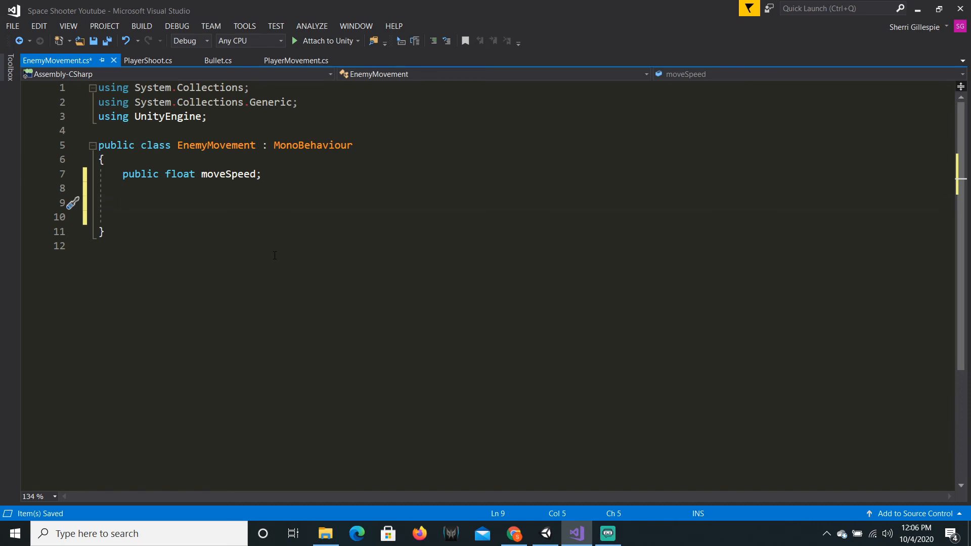
pyautogui.write('void')
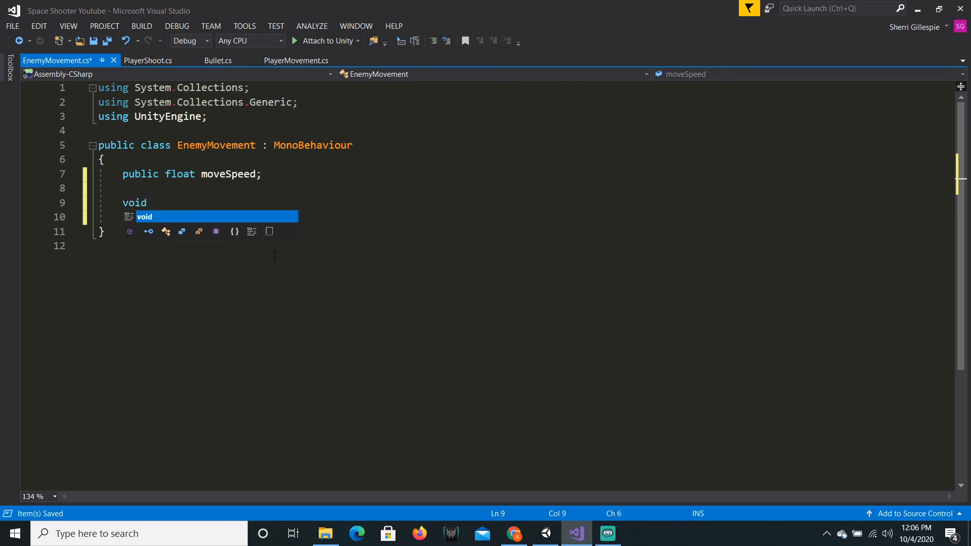
pyautogui.write(' Update')
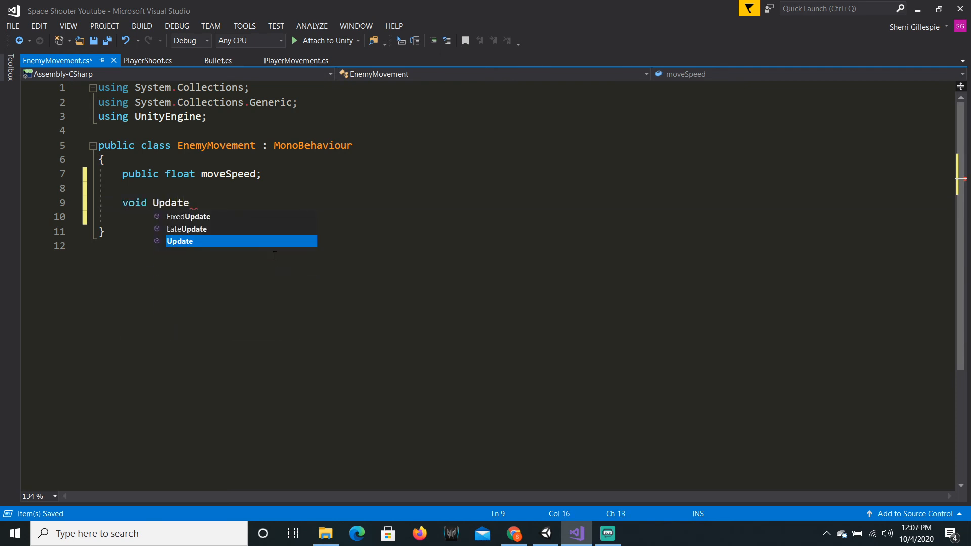
pyautogui.press('Tab')
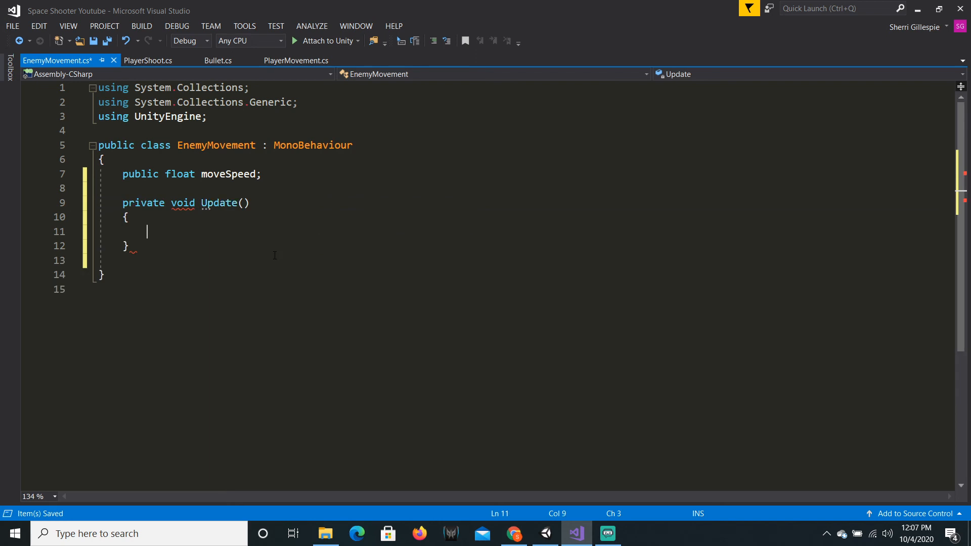
# - Remove the private modifier from the Update method and save the EnemyMovement script
pyautogui.click(123, 203)
pyautogui.click(152, 218)
pyautogui.doubleClick(154, 203)
pyautogui.hotkey('shift', 'Right')
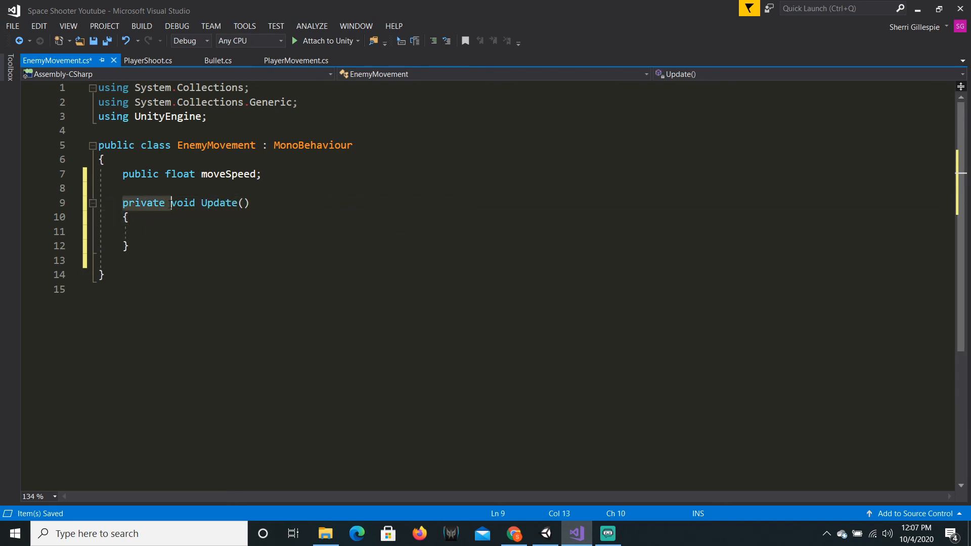
pyautogui.press('Delete')
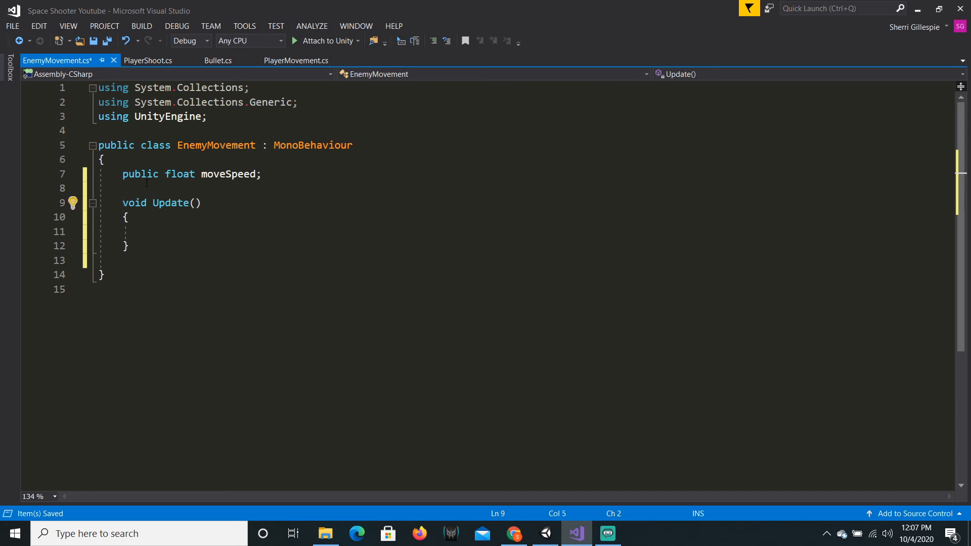
pyautogui.click(159, 235)
pyautogui.hotkey('ctrl', 's')
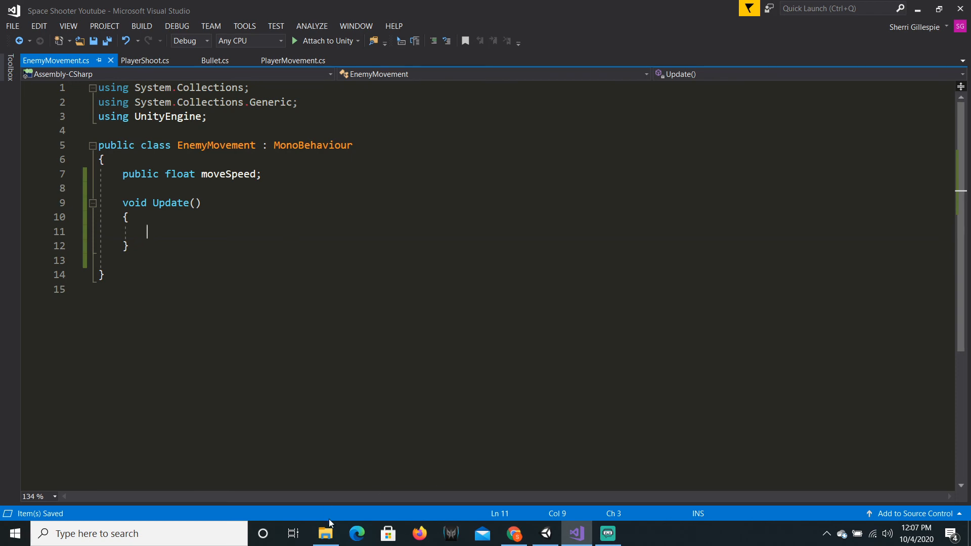
# - Delete the spaceship folder and spaceship.zip from Downloads in File Explorer, and close its window
pyautogui.click(325, 532)
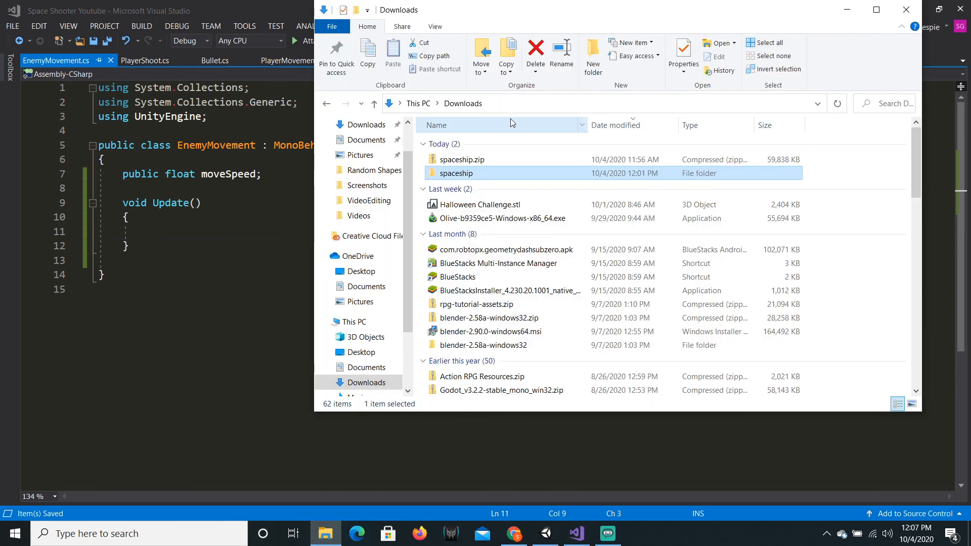
pyautogui.press('Delete')
pyautogui.click(492, 157)
pyautogui.press('Delete')
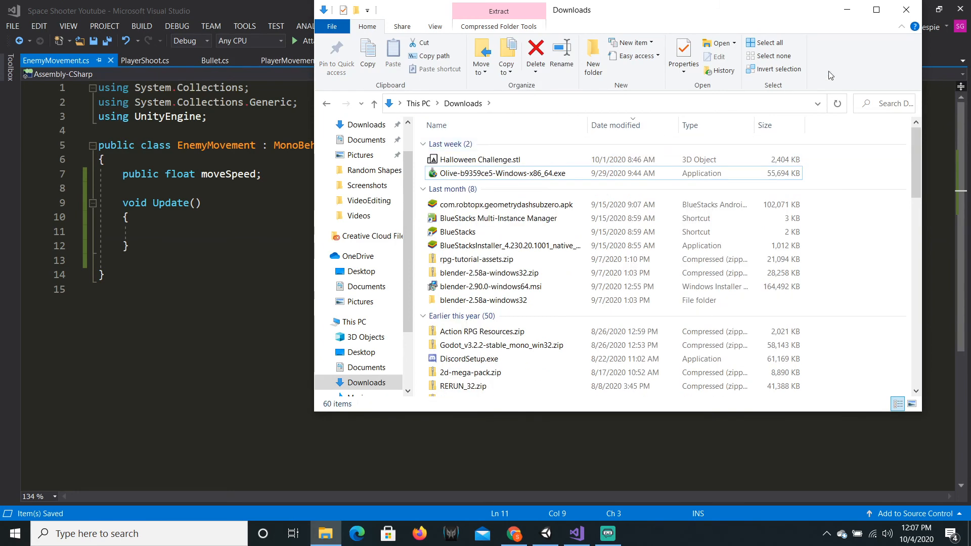
pyautogui.click(905, 9)
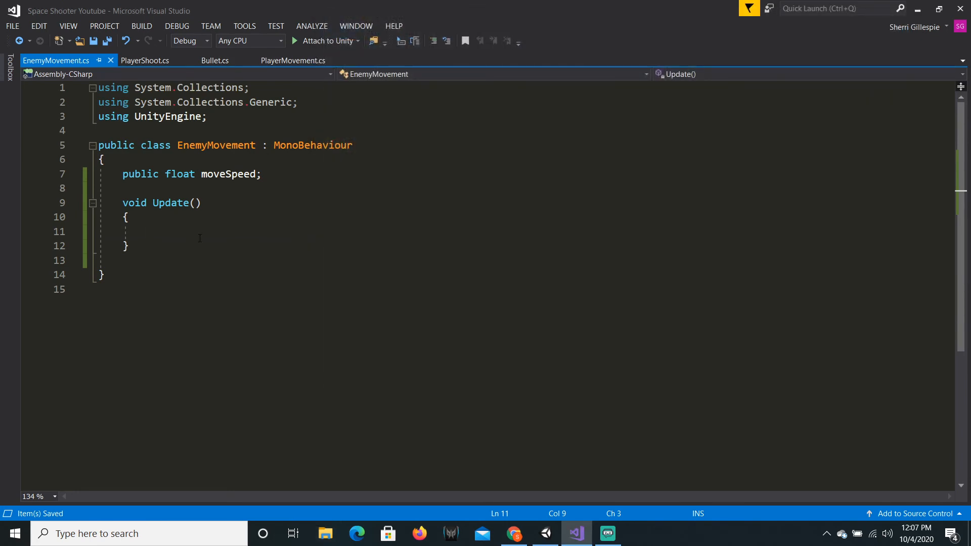
# - Copy the positive-speed transform.Translate line from PlayerMovement.cs into the Update method of EnemyMovement.cs
pyautogui.click(267, 63)
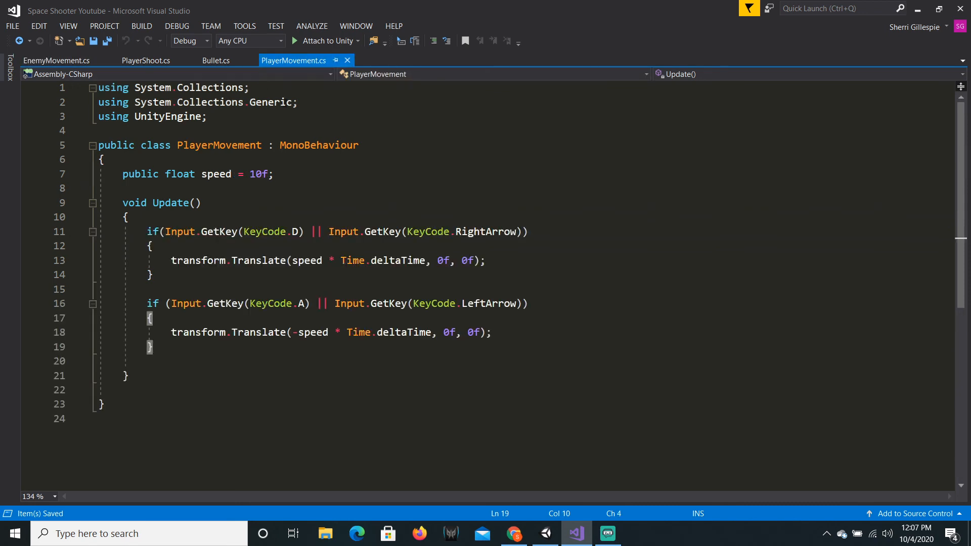
pyautogui.click(500, 260)
pyautogui.moveTo(500, 260); pyautogui.dragTo(171, 259)
pyautogui.hotkey('ctrl', 'c')
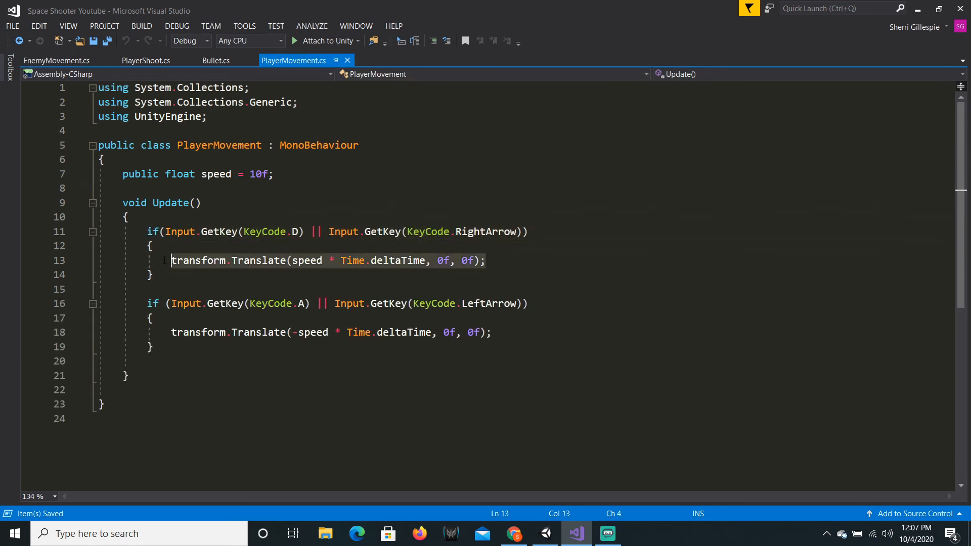
pyautogui.click(505, 257)
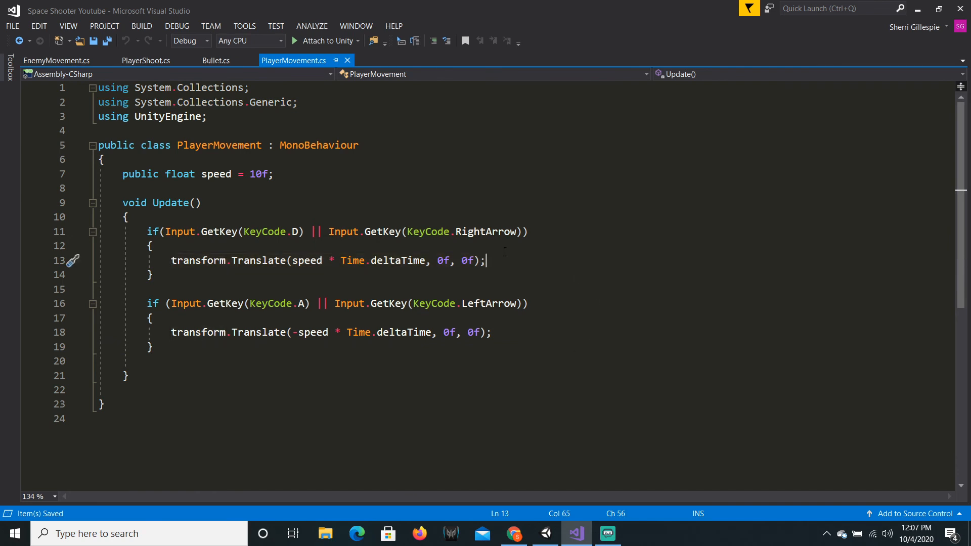
pyautogui.click(55, 62)
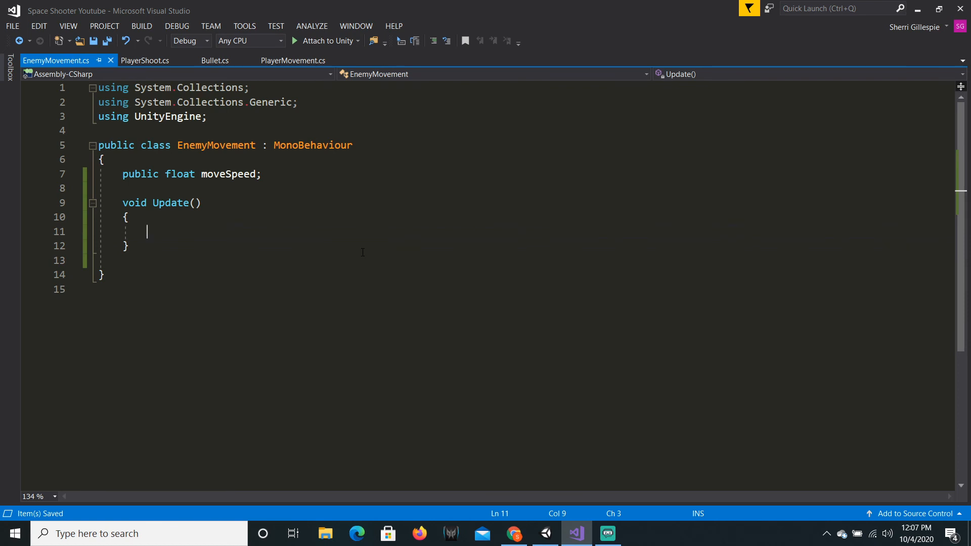
pyautogui.hotkey('ctrl', 'v')
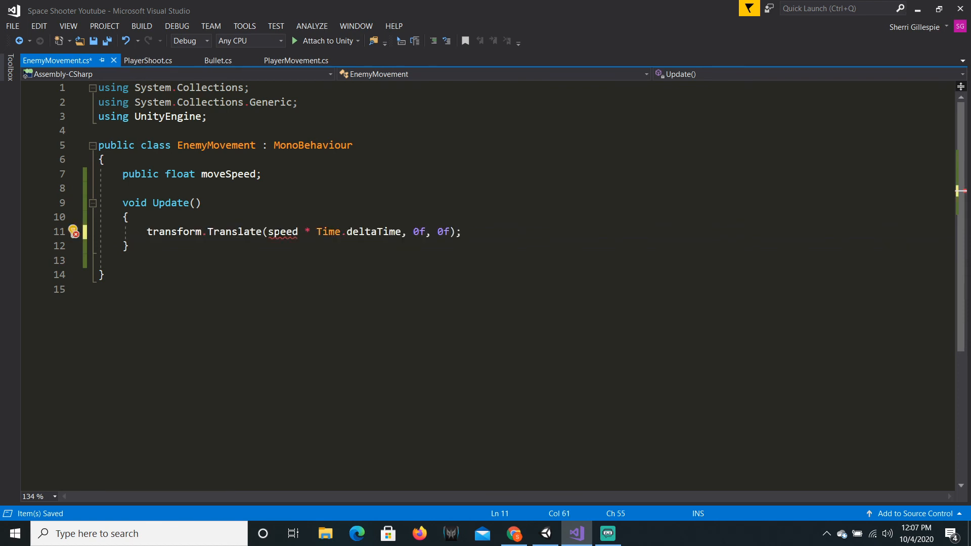
# - Replace the undefined speed variable with moveSpeed in the transform.Translate line of EnemyMovement.cs
pyautogui.doubleClick(281, 232)
pyautogui.write('move')
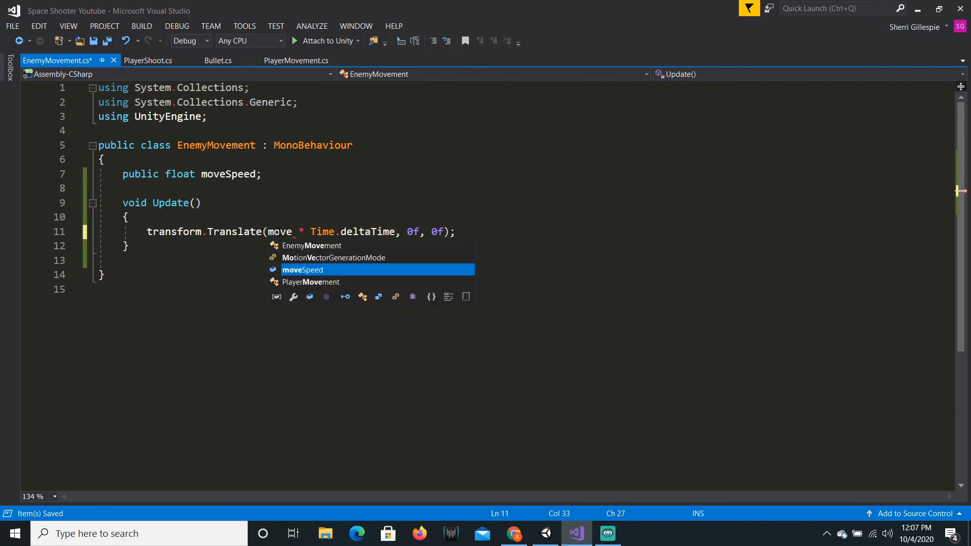
pyautogui.press('Tab')
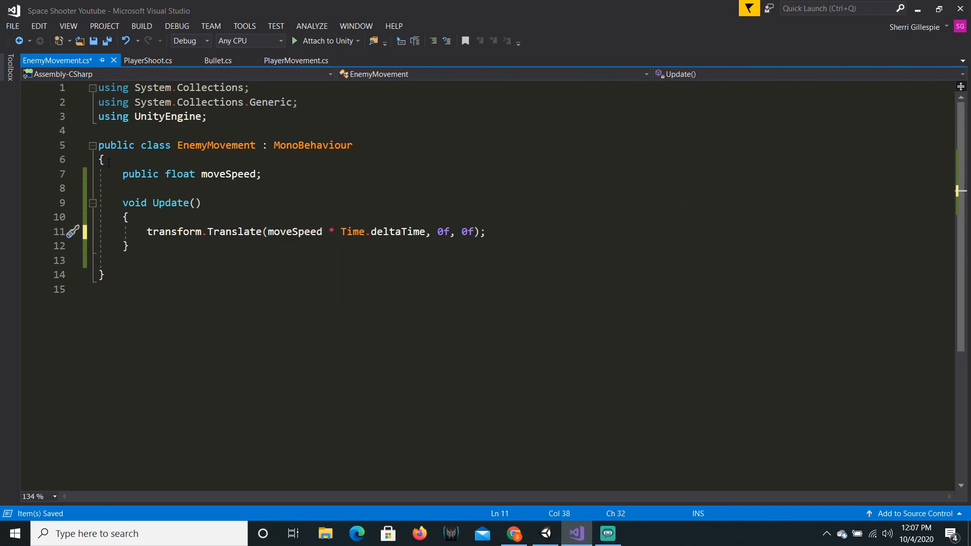
pyautogui.click(476, 232)
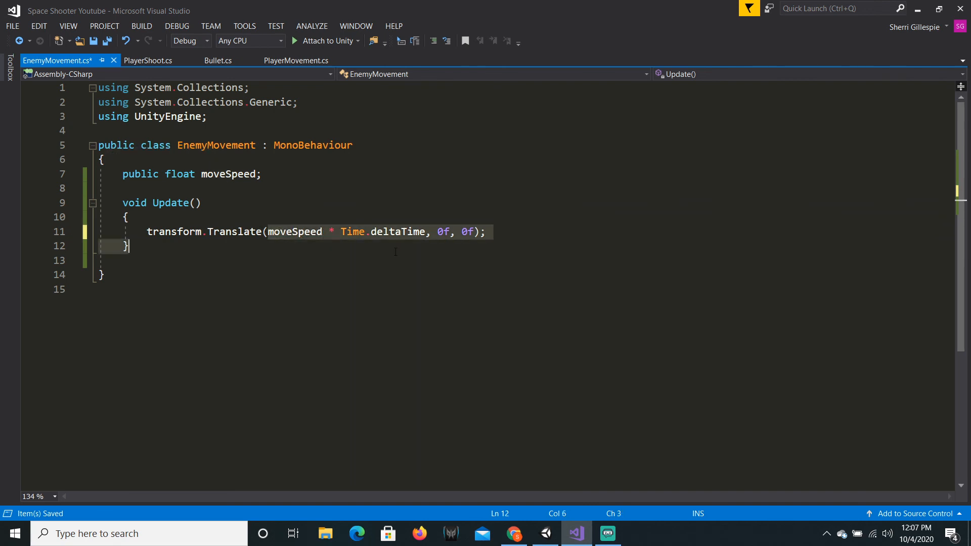
pyautogui.click(507, 236)
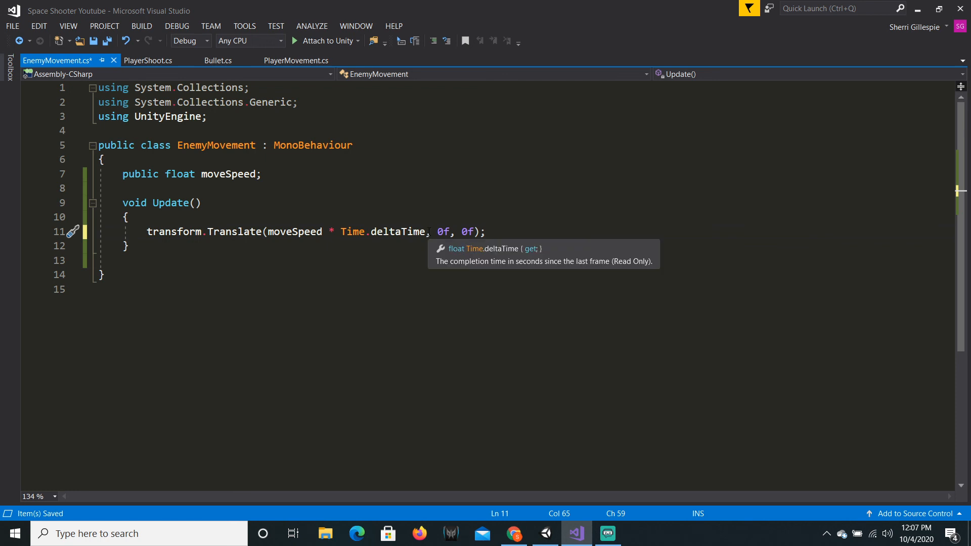
# - Rearrange the Translate arguments to 0f, 0f, moveSpeed * Time.deltaTime, and save the EnemyMovement script
pyautogui.click(269, 231)
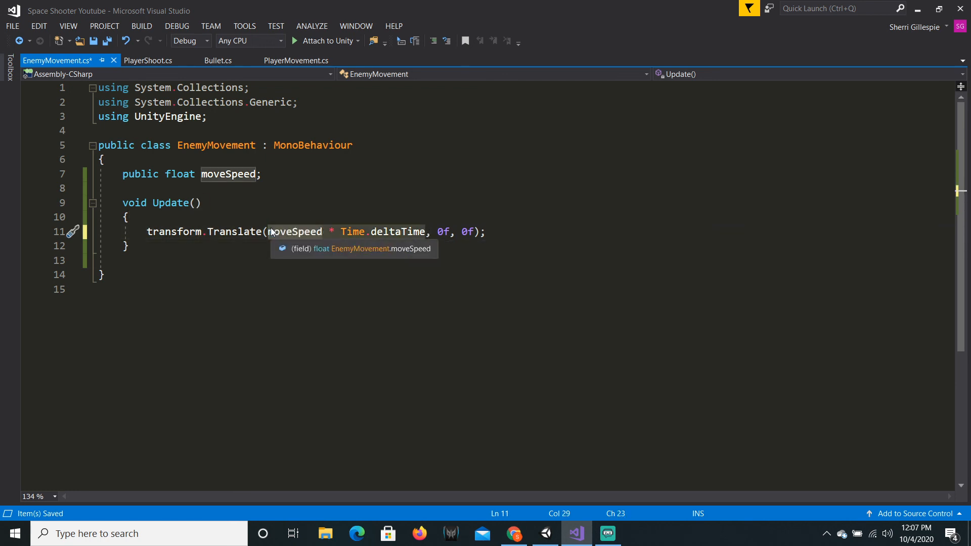
pyautogui.hotkey('ctrl', 'x')
pyautogui.write('0f')
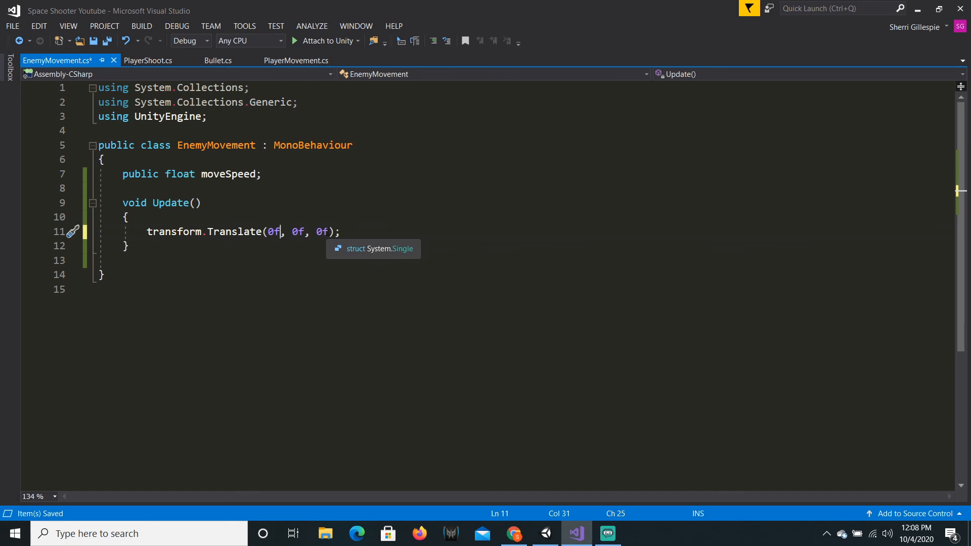
pyautogui.press('BackSpace')
pyautogui.press('BackSpace')
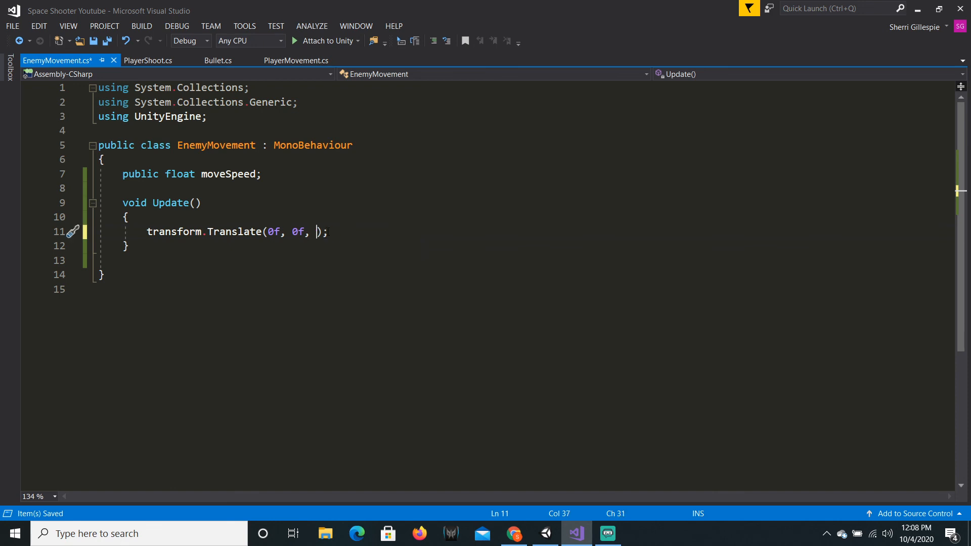
pyautogui.hotkey('ctrl', 'v')
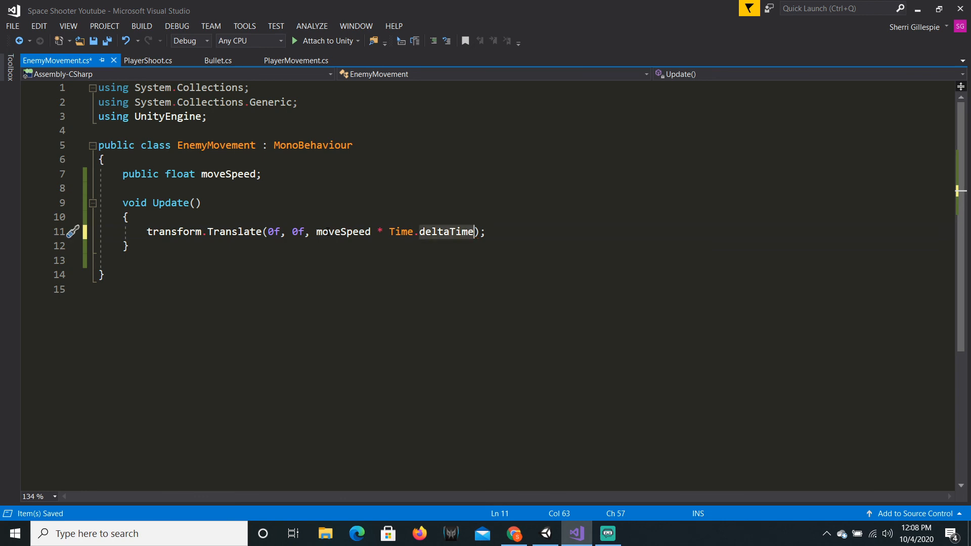
pyautogui.click(501, 232)
pyautogui.hotkey('ctrl', 's')
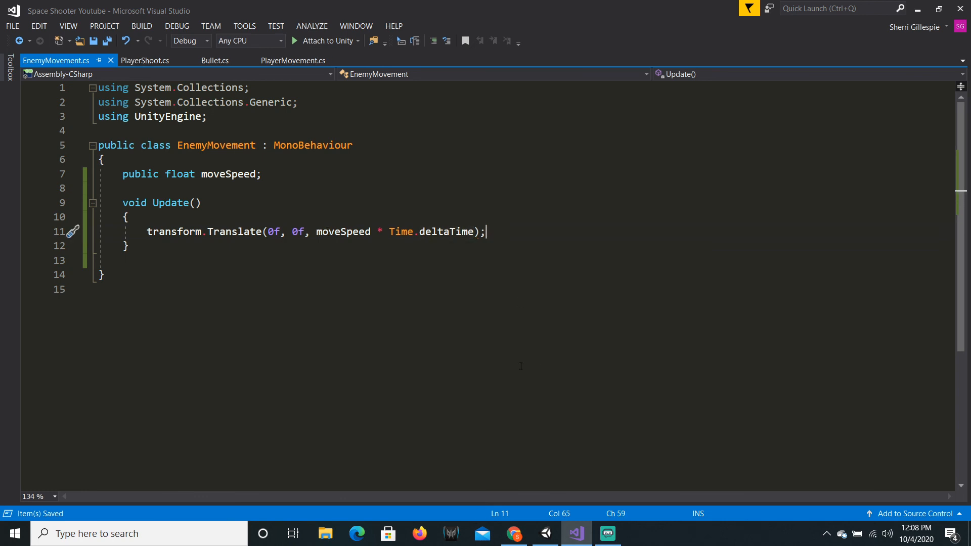
# - Switch to Unity, set the Enemy Movement component's Move Speed to 30 on EnemySpaceship, and save the scene
pyautogui.click(546, 533)
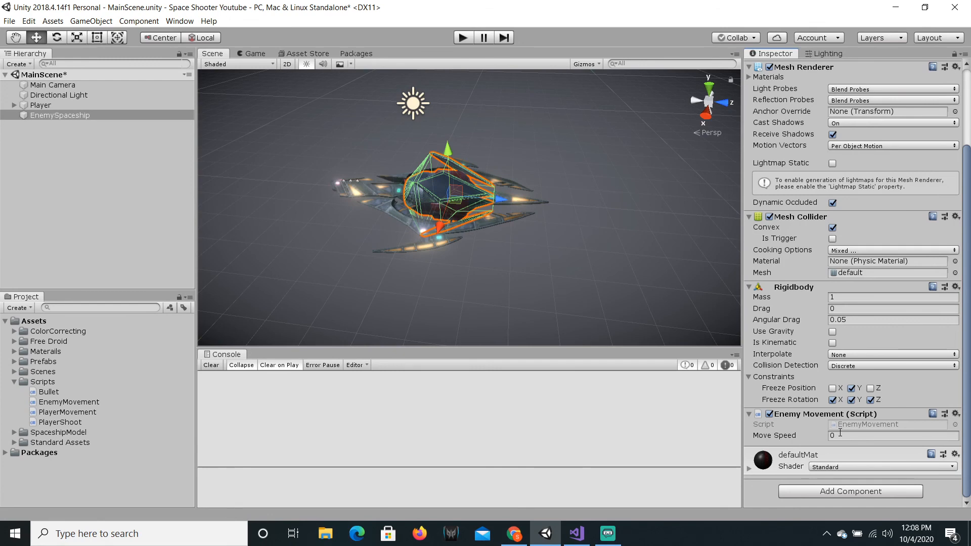
pyautogui.click(144, 105)
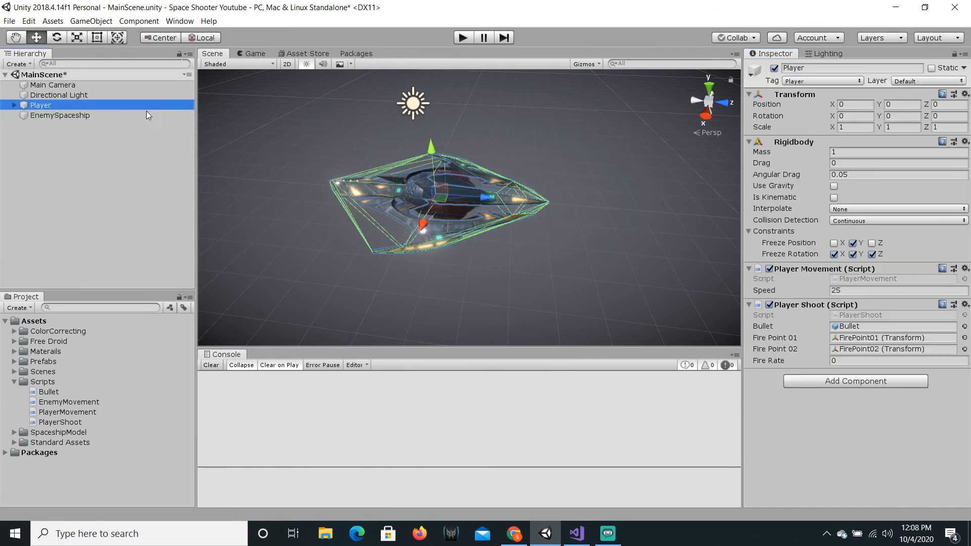
pyautogui.click(126, 116)
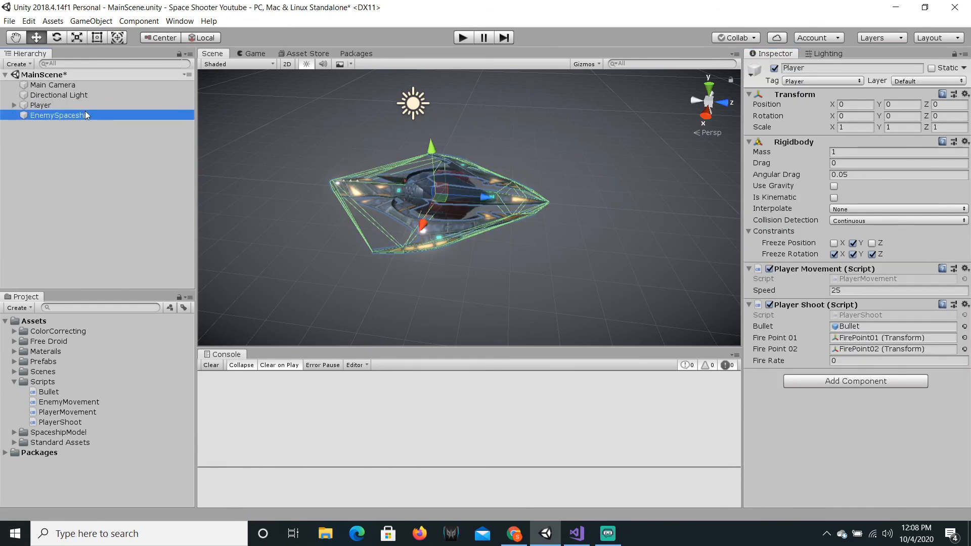
pyautogui.scroll(-3, 849, 480)
pyautogui.click(835, 435)
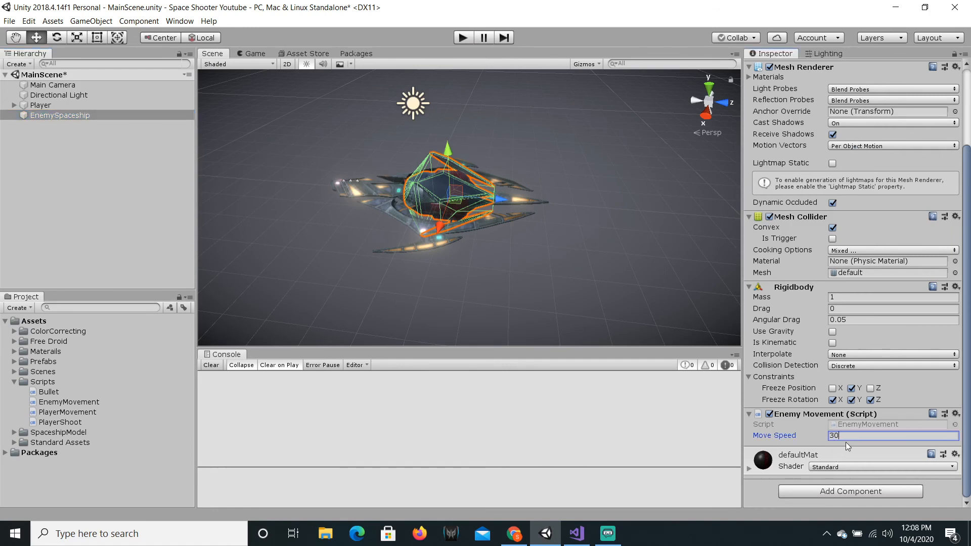
pyautogui.hotkey('ctrl', 's')
# - Move EnemySpaceship forward along the Z axis, away from the player, to about Z 26
pyautogui.press('s')
pyautogui.moveTo(462, 210); pyautogui.dragTo(483, 220, button='right')
pyautogui.moveTo(507, 212); pyautogui.dragTo(450, 210, button='middle')
pyautogui.moveTo(444, 200); pyautogui.dragTo(891, 282)
pyautogui.press('d')
pyautogui.moveTo(514, 192); pyautogui.dragTo(517, 199, button='right')
pyautogui.scroll(4, 797, 266)
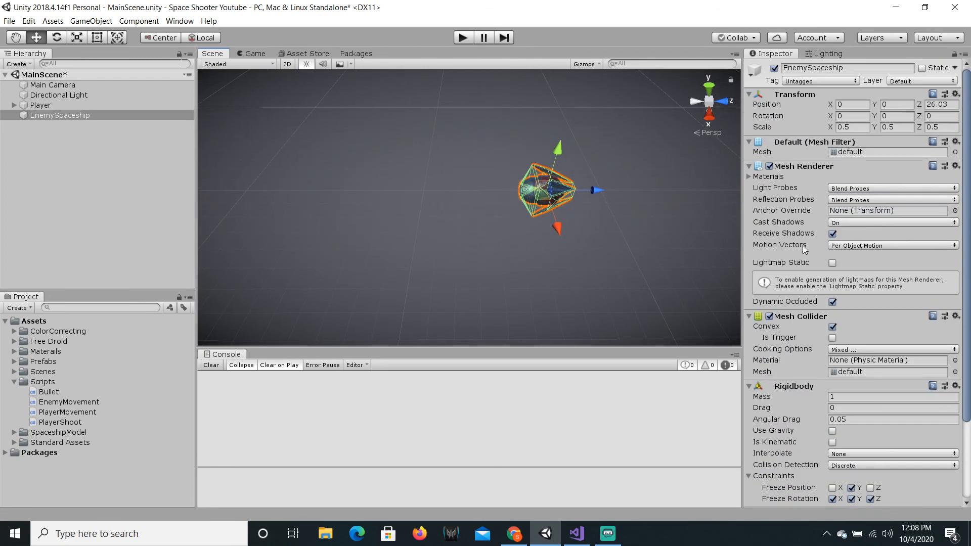
# - Set EnemySpaceship's Y rotation to 180 so it faces the player, and save the scene
pyautogui.click(898, 116)
pyautogui.write('180')
pyautogui.hotkey('ctrl', 's')
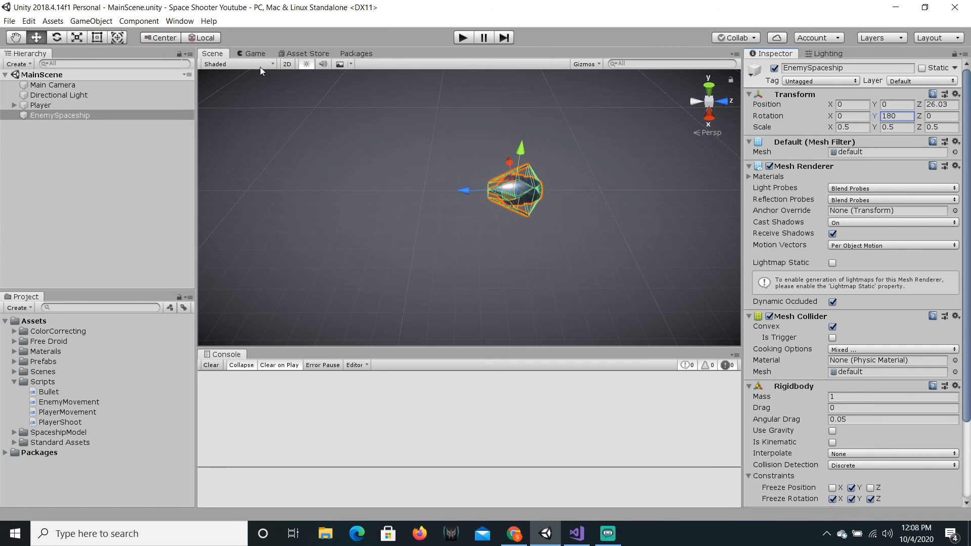
# - Play the scene in the Game view to check how fast the enemy moves, and stop playback
pyautogui.click(256, 53)
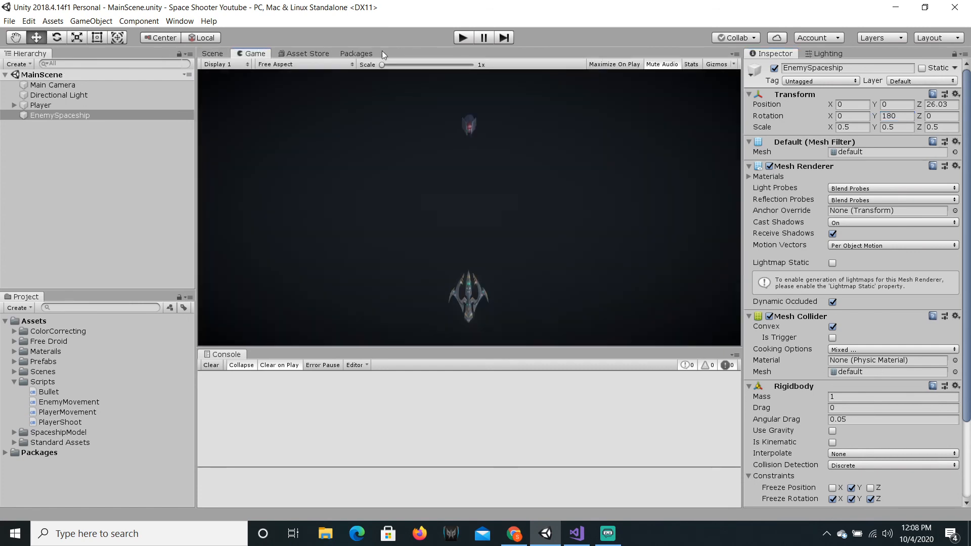
pyautogui.click(463, 35)
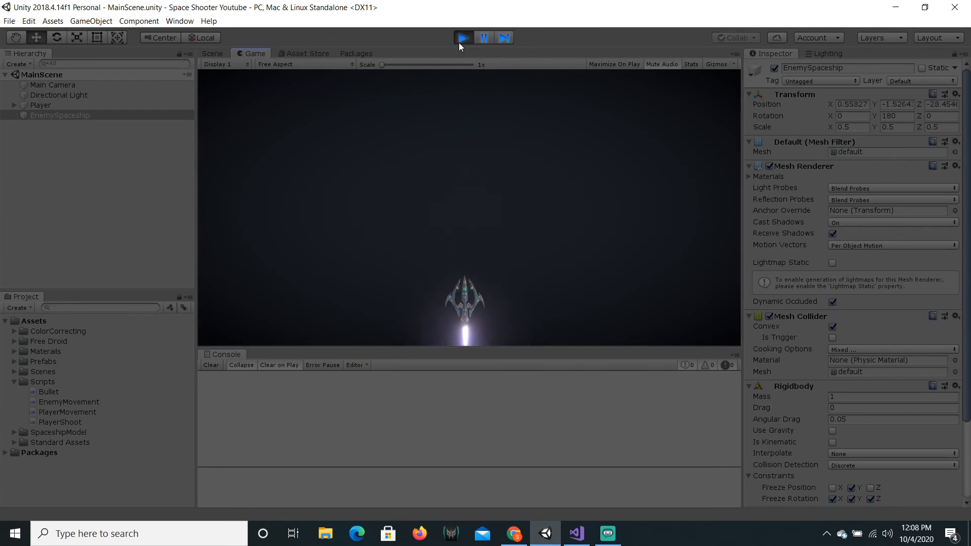
pyautogui.click(461, 36)
# - Set the Move Speed of EnemySpaceship's Enemy Movement script to 8, and save the scene
pyautogui.scroll(-4, 857, 331)
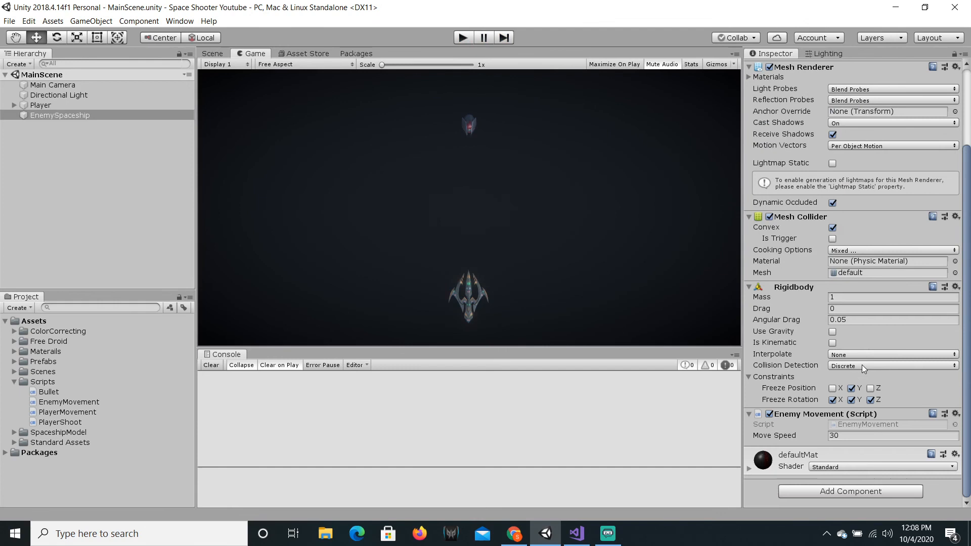
pyautogui.click(852, 434)
pyautogui.write('1')
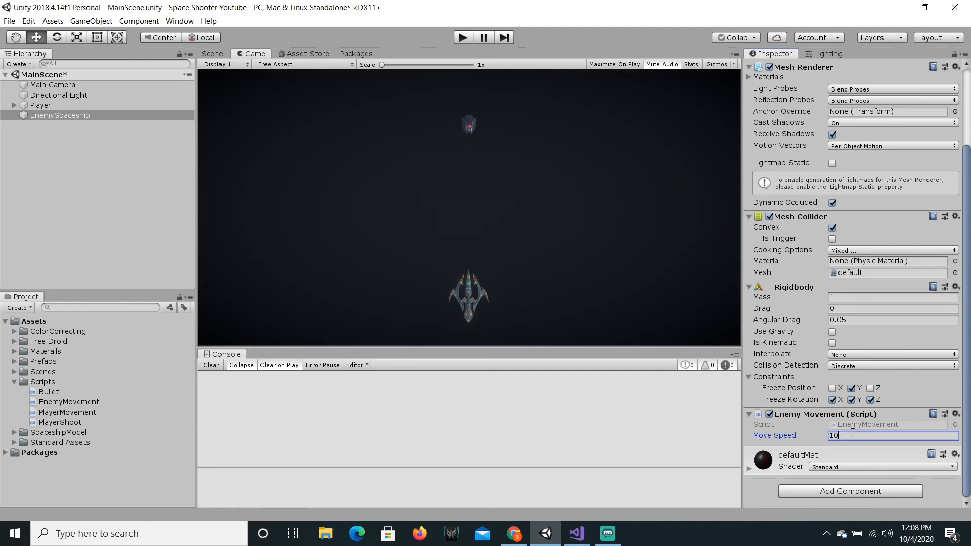
pyautogui.write('8')
pyautogui.hotkey('ctrl', 's')
# - Playtest the scene by steering the player sideways and firing at the approaching enemy, and stop playback
pyautogui.click(463, 38)
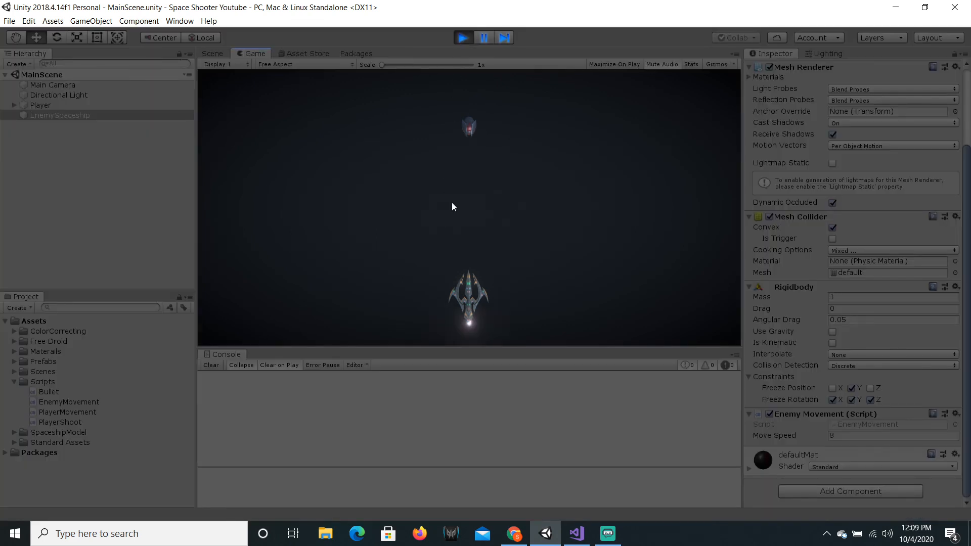
pyautogui.press('Left')
pyautogui.press('d')
pyautogui.press('a')
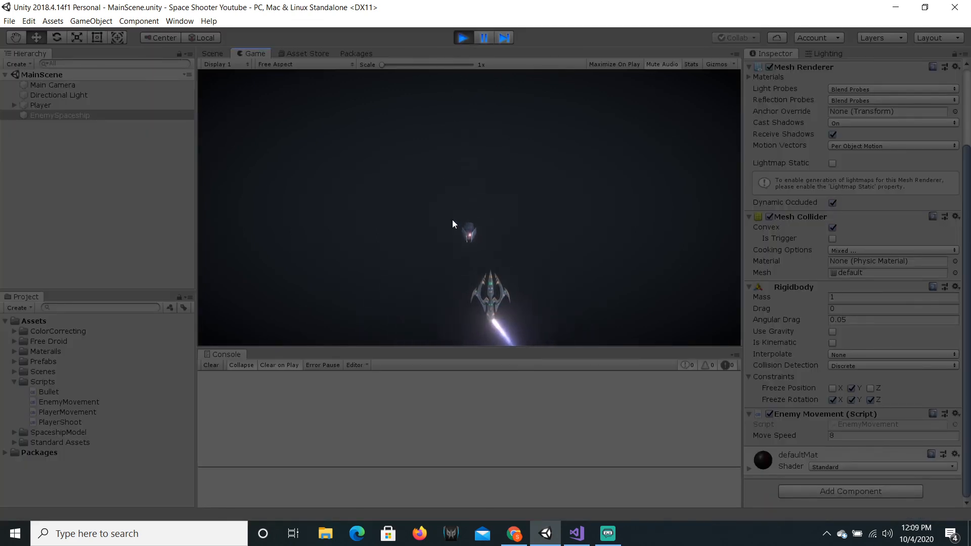
pyautogui.click(453, 220)
pyautogui.press('a')
pyautogui.press('d')
pyautogui.click(453, 220)
pyautogui.press('a')
pyautogui.click(453, 219)
pyautogui.press('d')
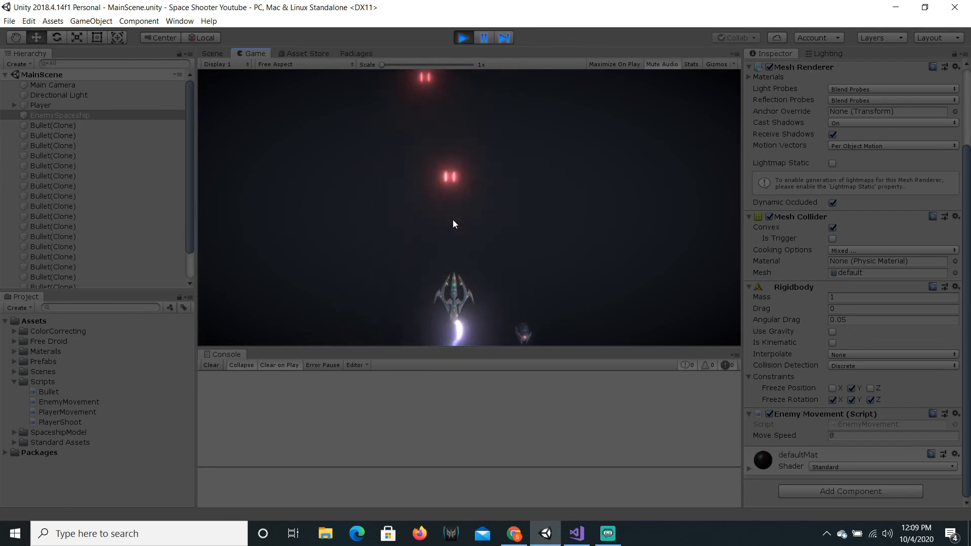
pyautogui.press('a')
pyautogui.press('d')
pyautogui.click(461, 36)
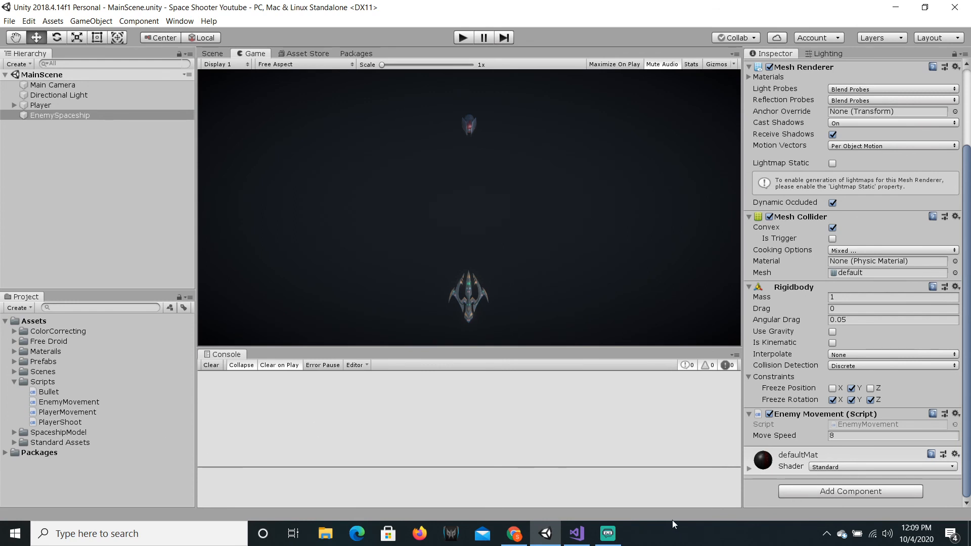
pyautogui.click(615, 535)
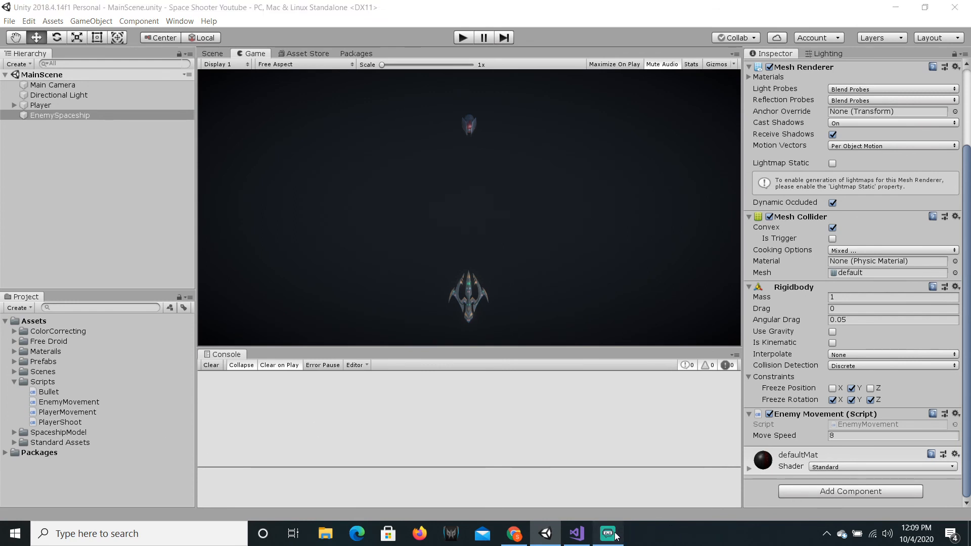